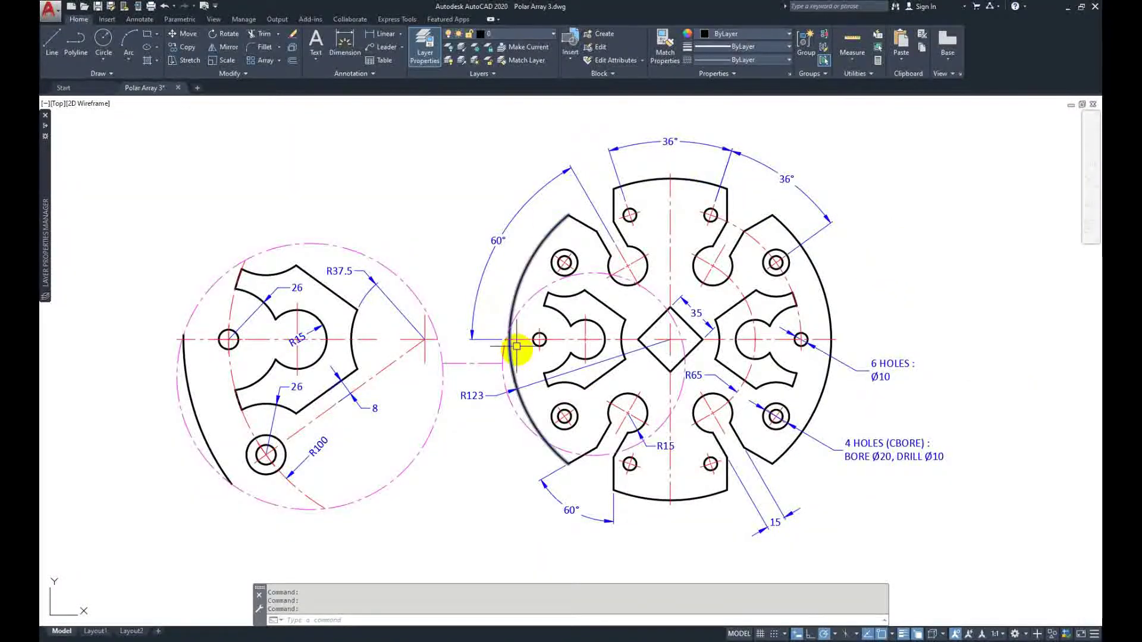
# Step: Create a blank metric drawing, Drawing5, with no template, alongside the Polar Array 3 reference
pyautogui.click(72, 7)
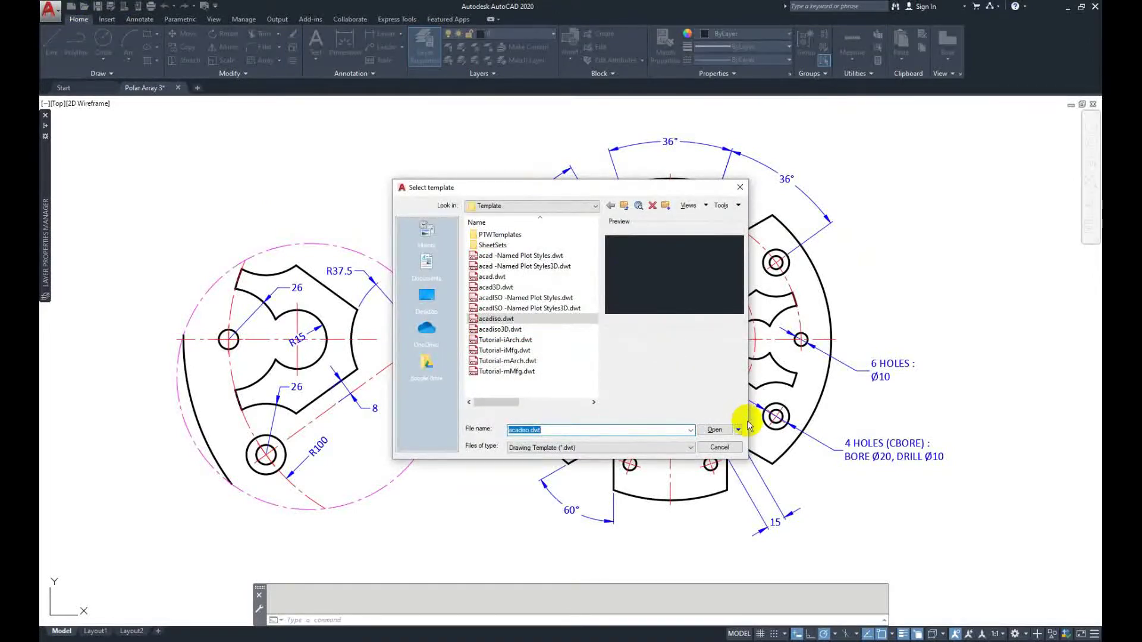
pyautogui.click(738, 433)
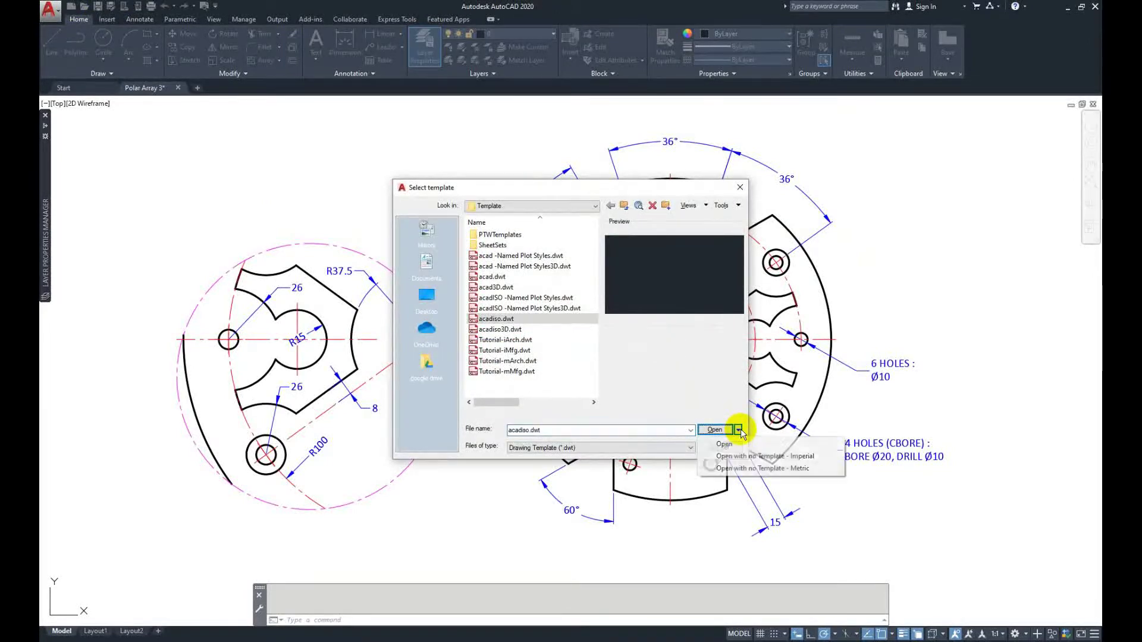
pyautogui.click(825, 470)
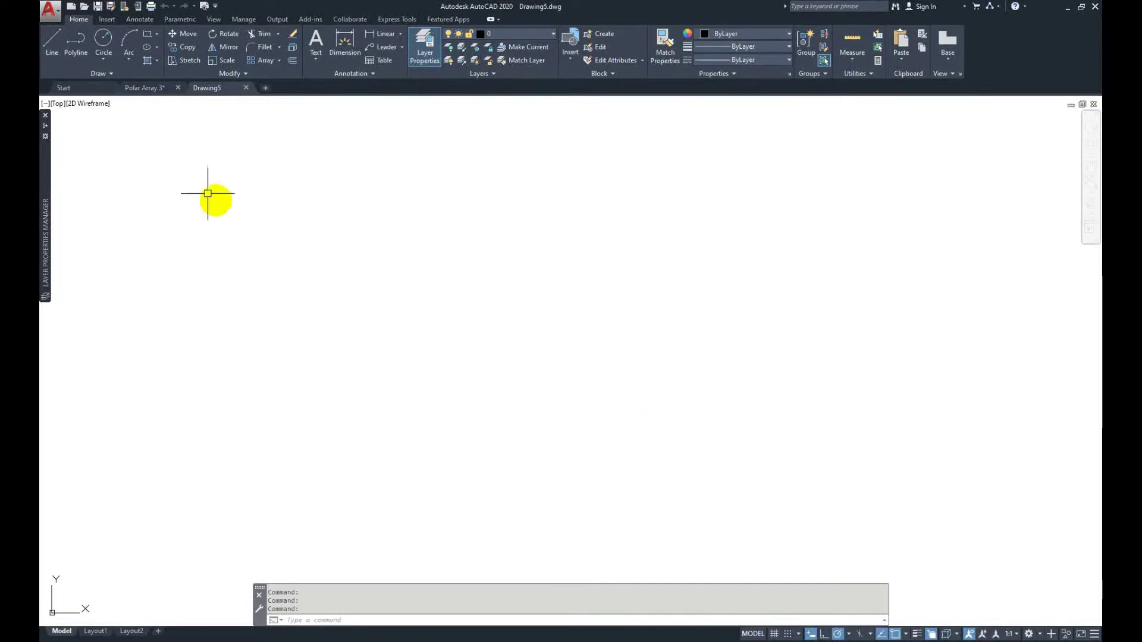
pyautogui.click(148, 89)
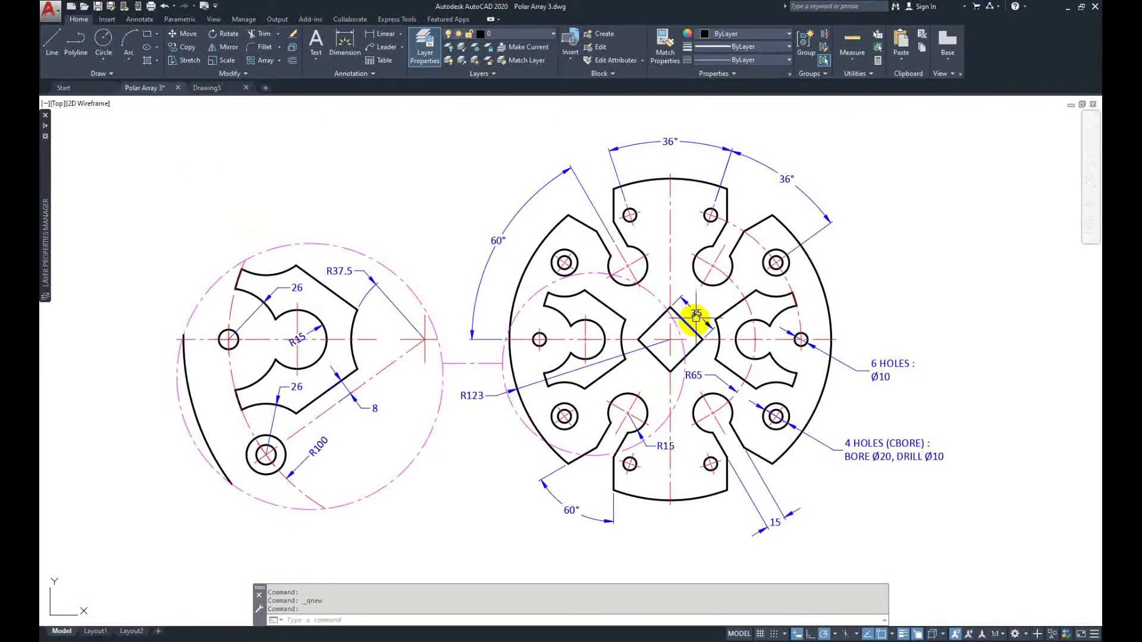
pyautogui.click(212, 94)
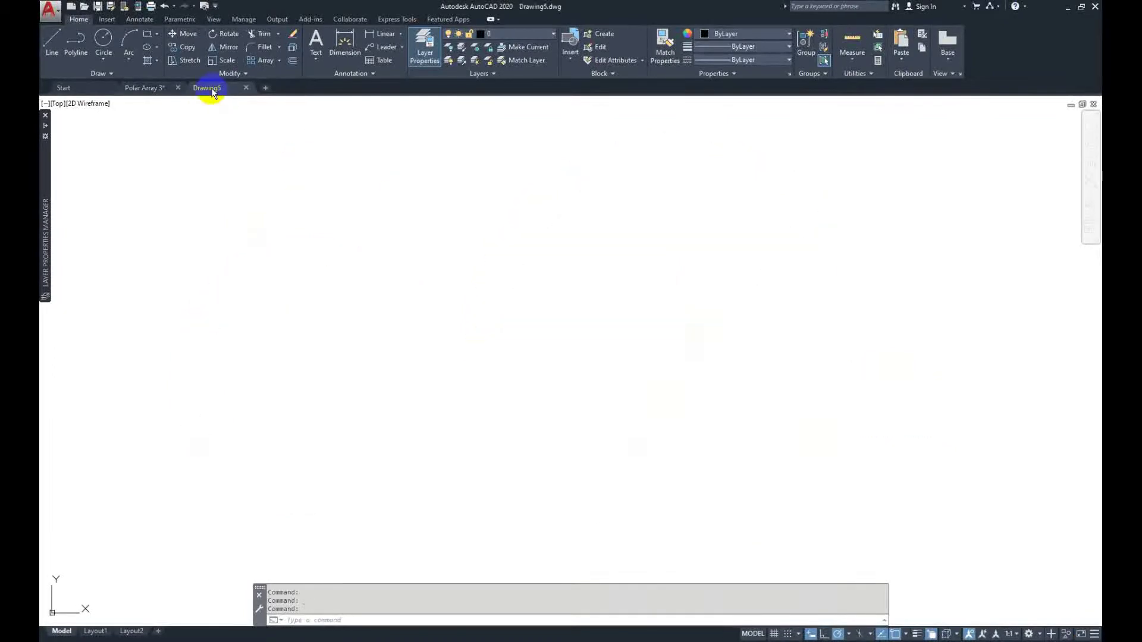
# Step: Draw a 35 by 35 square near the canvas centre
pyautogui.click(148, 35)
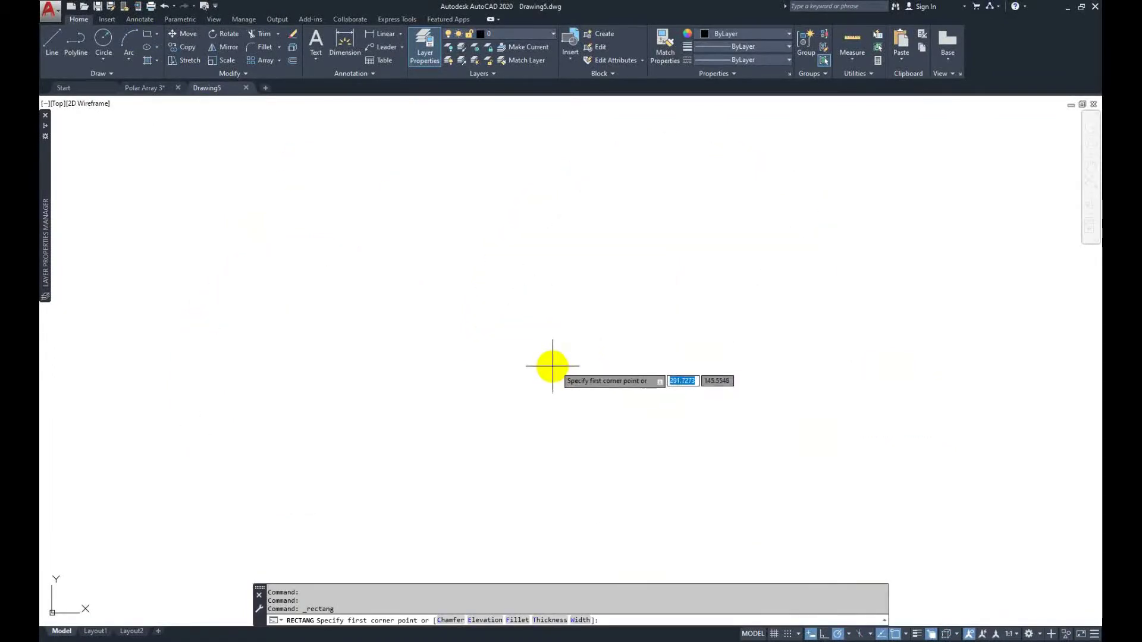
pyautogui.click(536, 375)
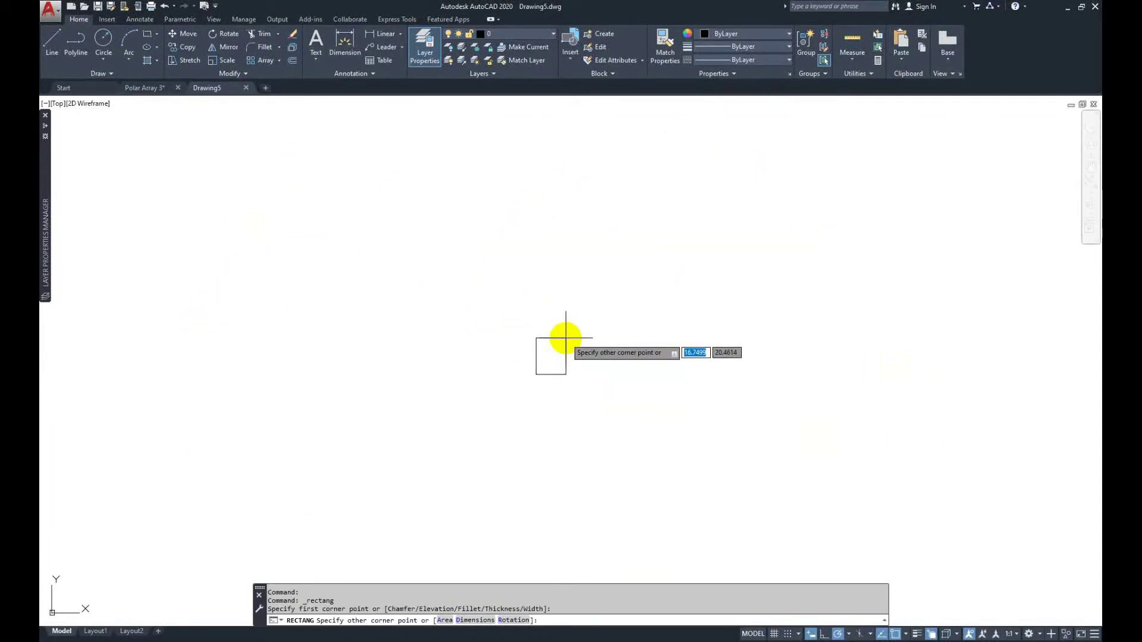
pyautogui.press('Tab')
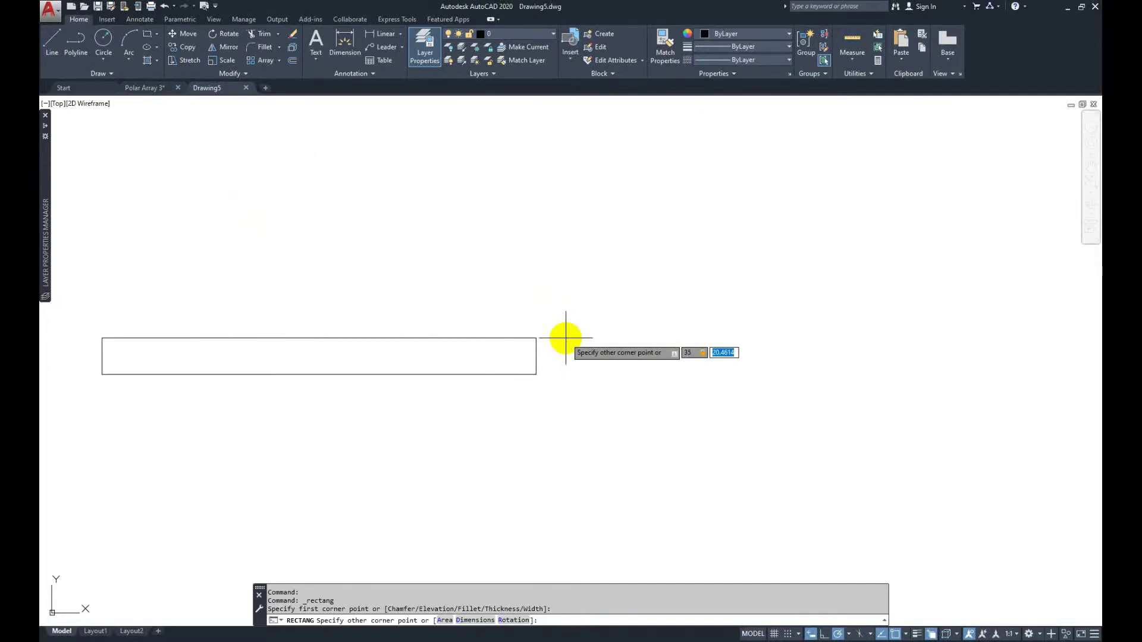
pyautogui.write('35')
pyautogui.press('Return')
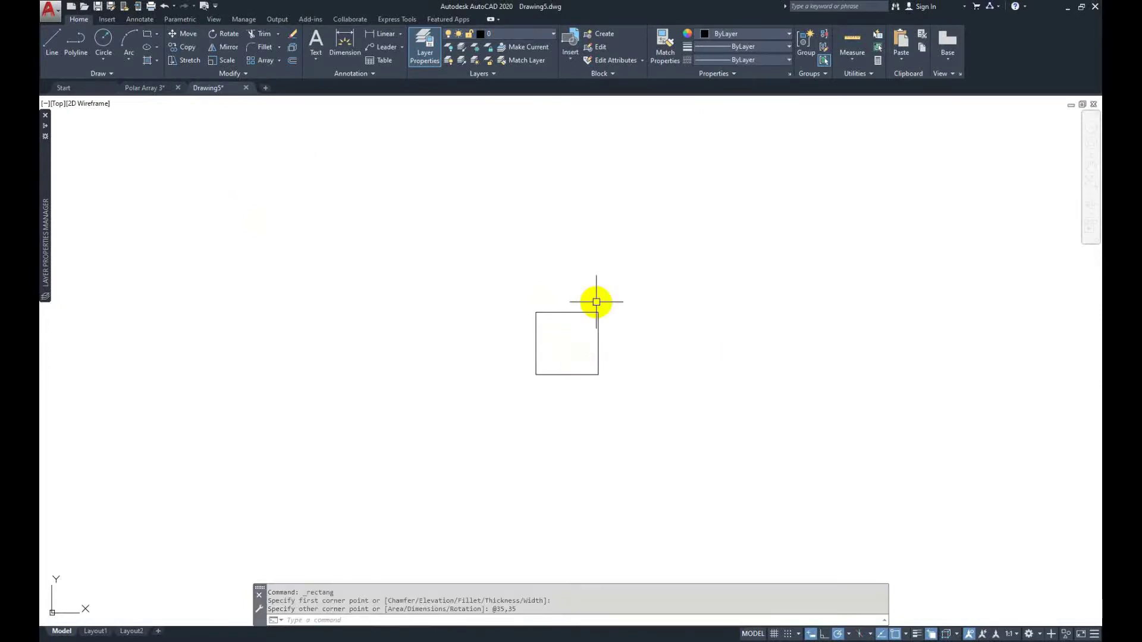
# Step: Give the square a 0.35 mm lineweight with lineweight display turned on
pyautogui.click(756, 48)
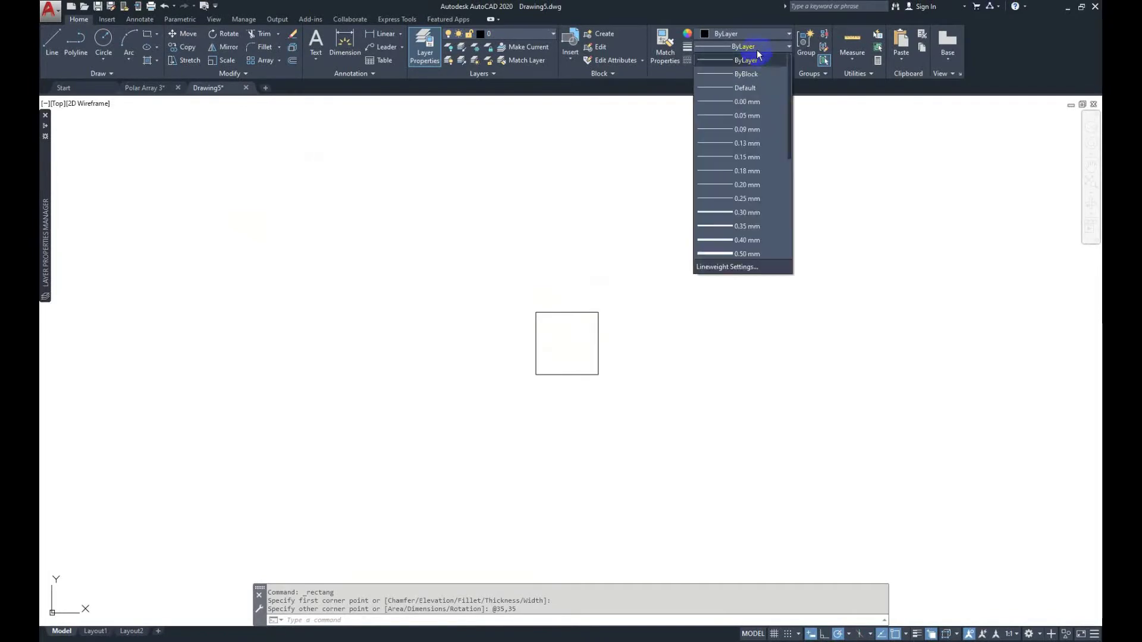
pyautogui.click(756, 229)
pyautogui.click(918, 634)
pyautogui.click(453, 260)
pyautogui.click(633, 396)
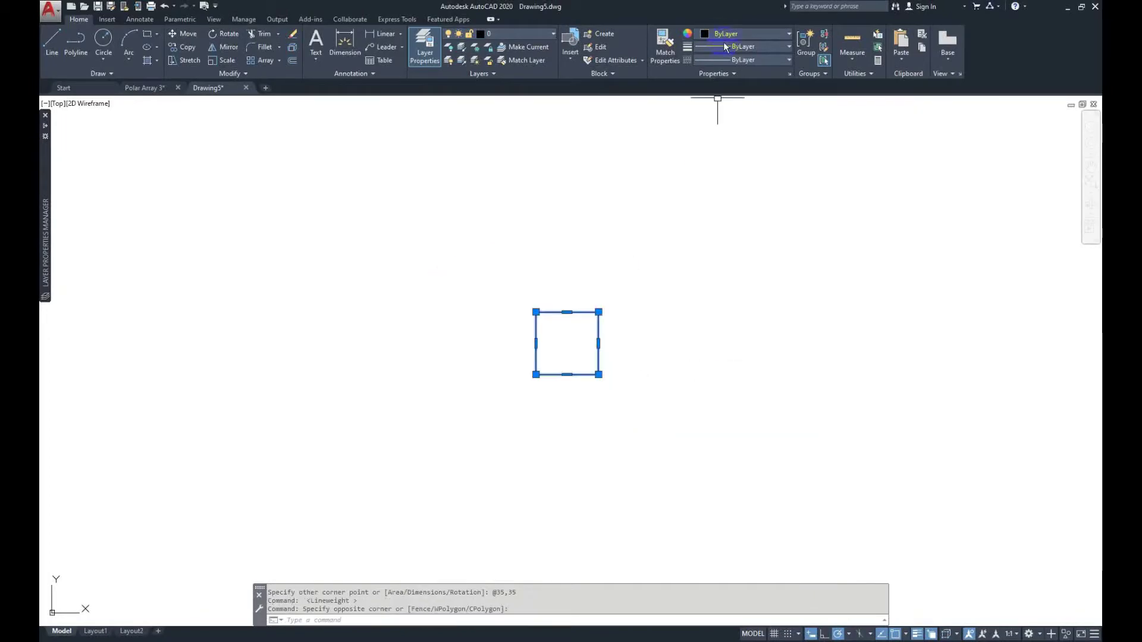
pyautogui.click(743, 47)
pyautogui.click(760, 224)
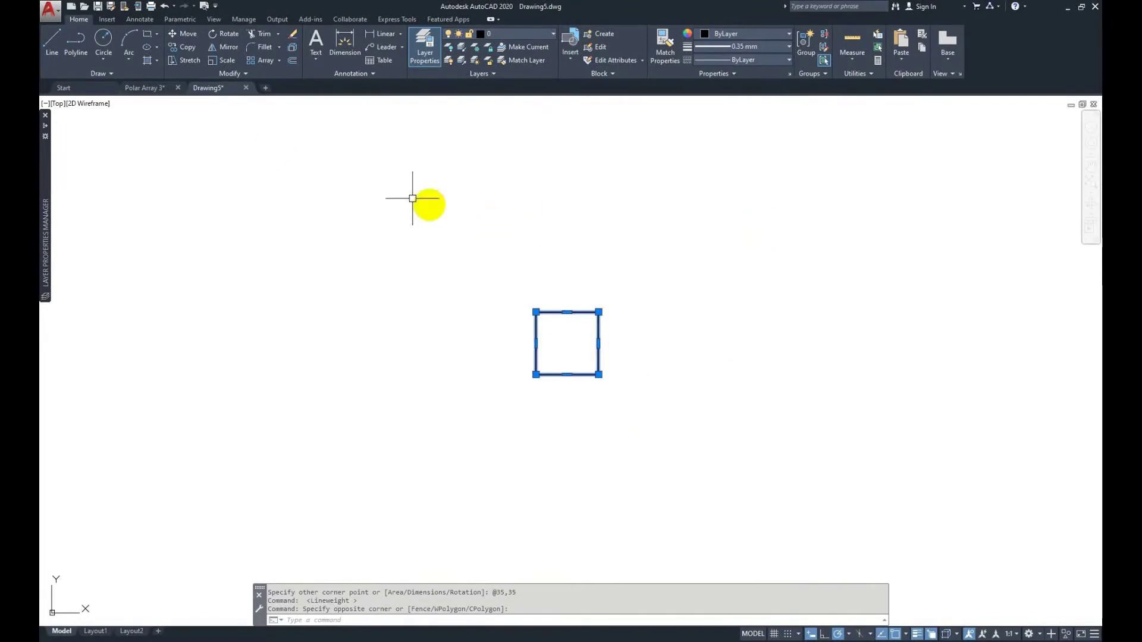
pyautogui.press('Escape')
pyautogui.click(156, 88)
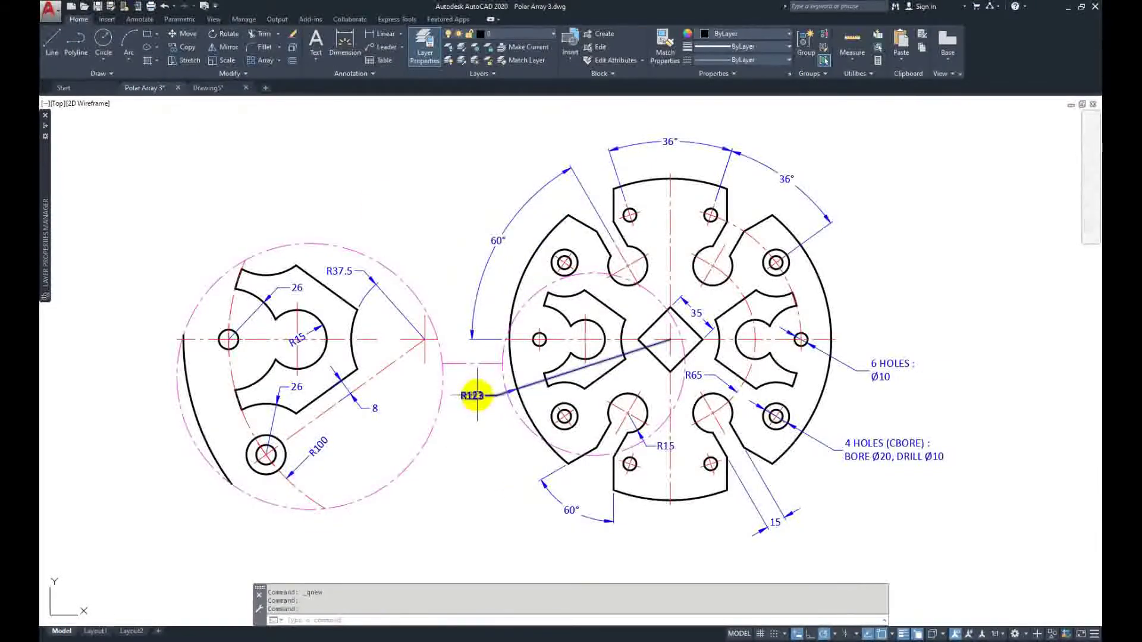
# Step: Draw a radius 123 circle centred on the square using Geometric Center snap
pyautogui.click(208, 89)
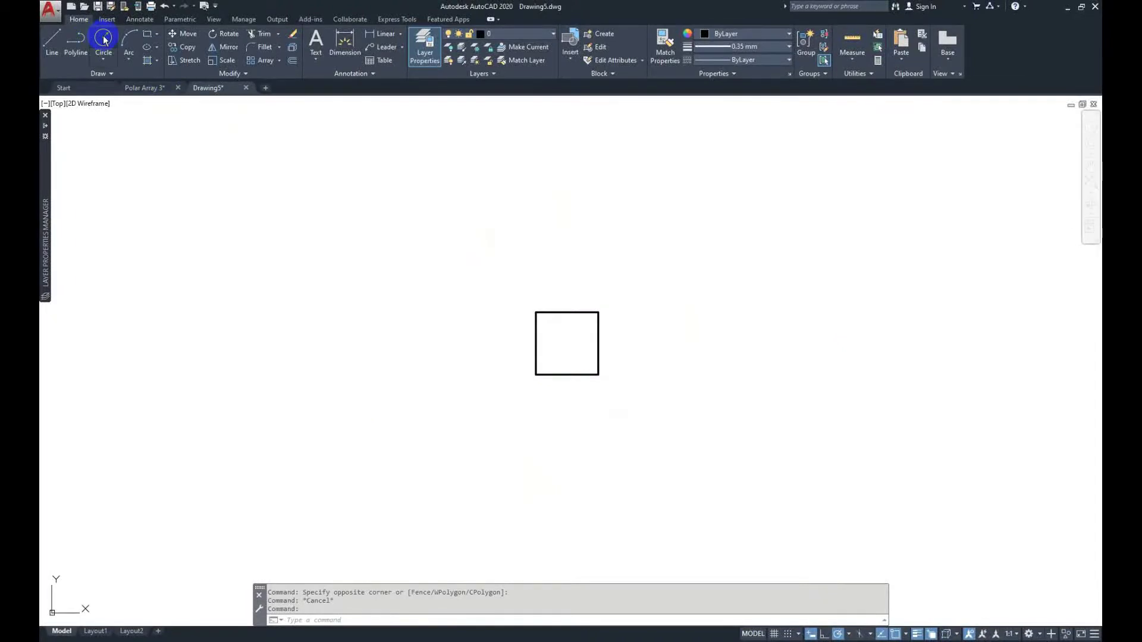
pyautogui.click(103, 39)
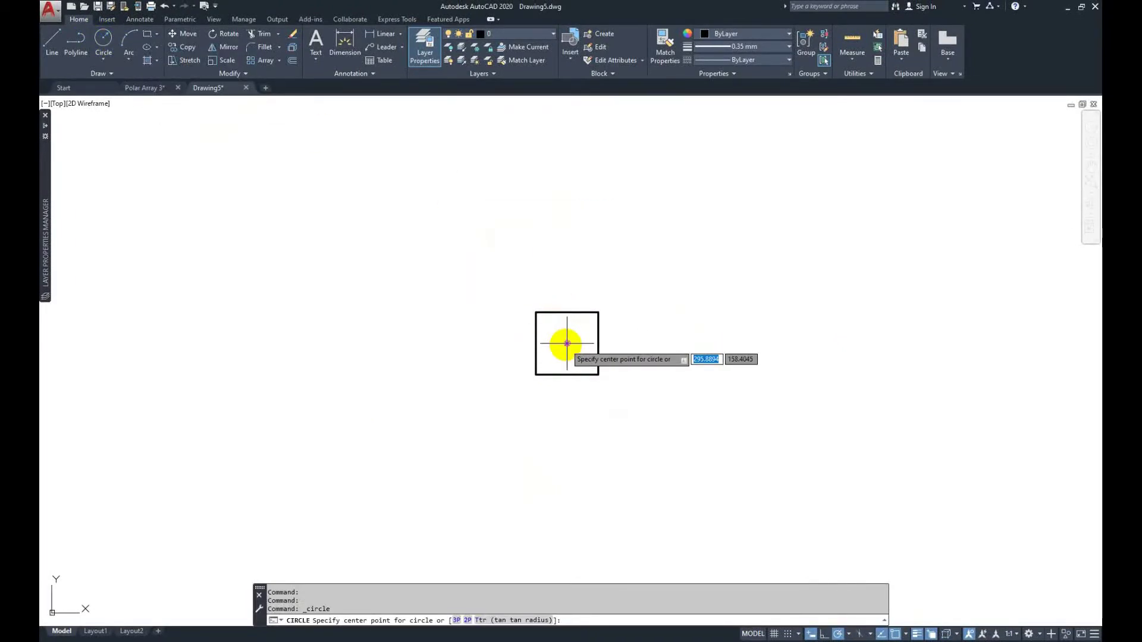
pyautogui.click(905, 634)
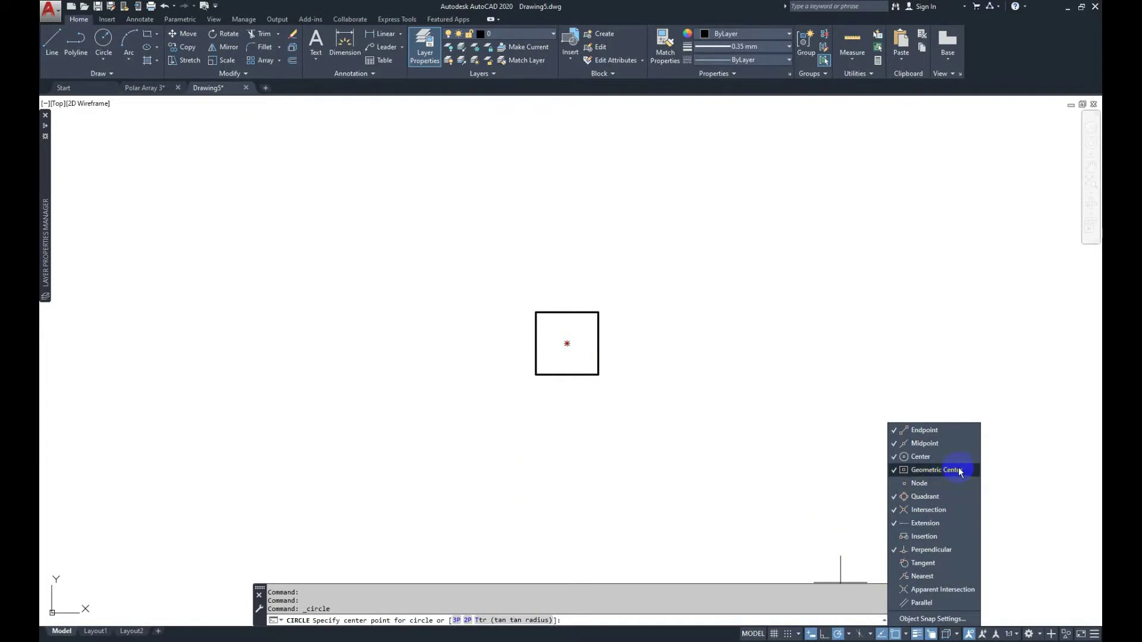
pyautogui.click(727, 434)
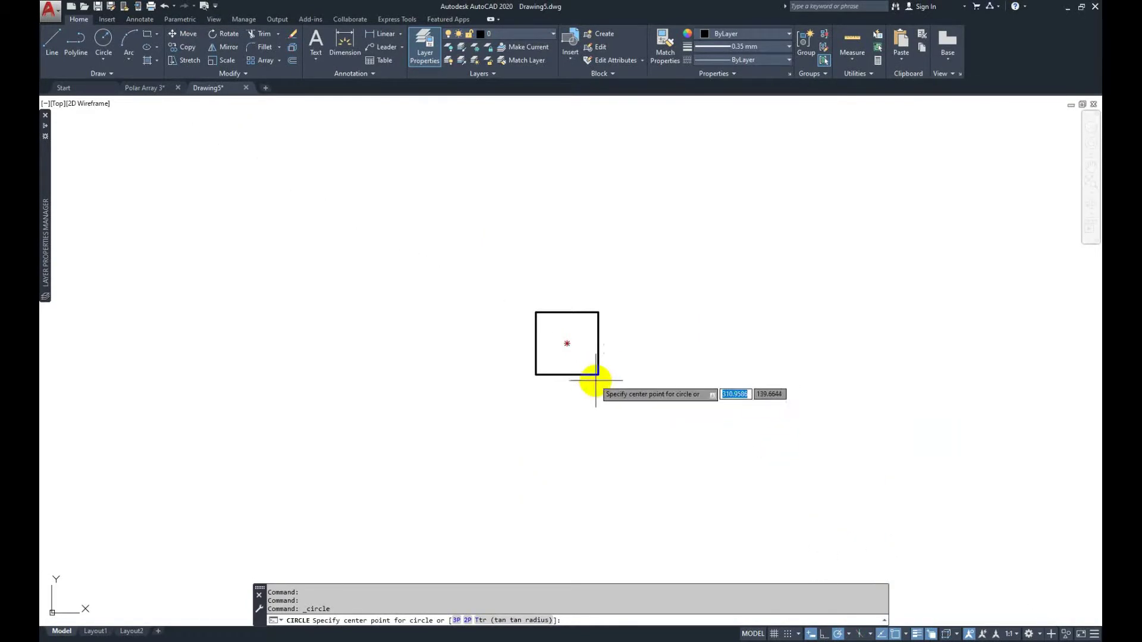
pyautogui.click(566, 341)
pyautogui.write('123')
pyautogui.press('Return')
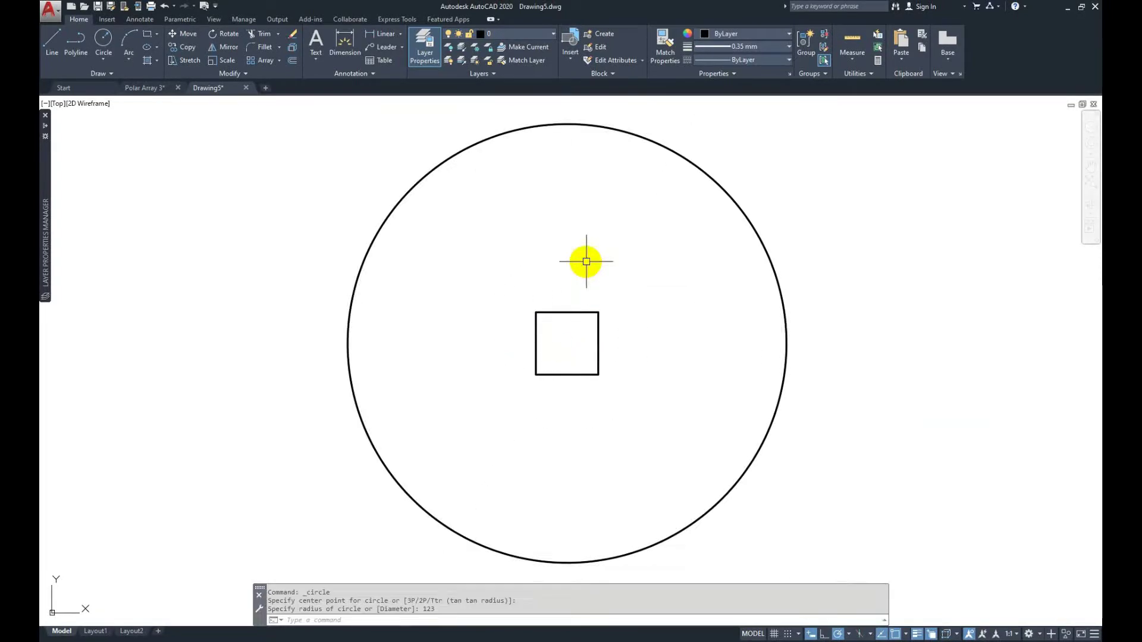
pyautogui.click(149, 88)
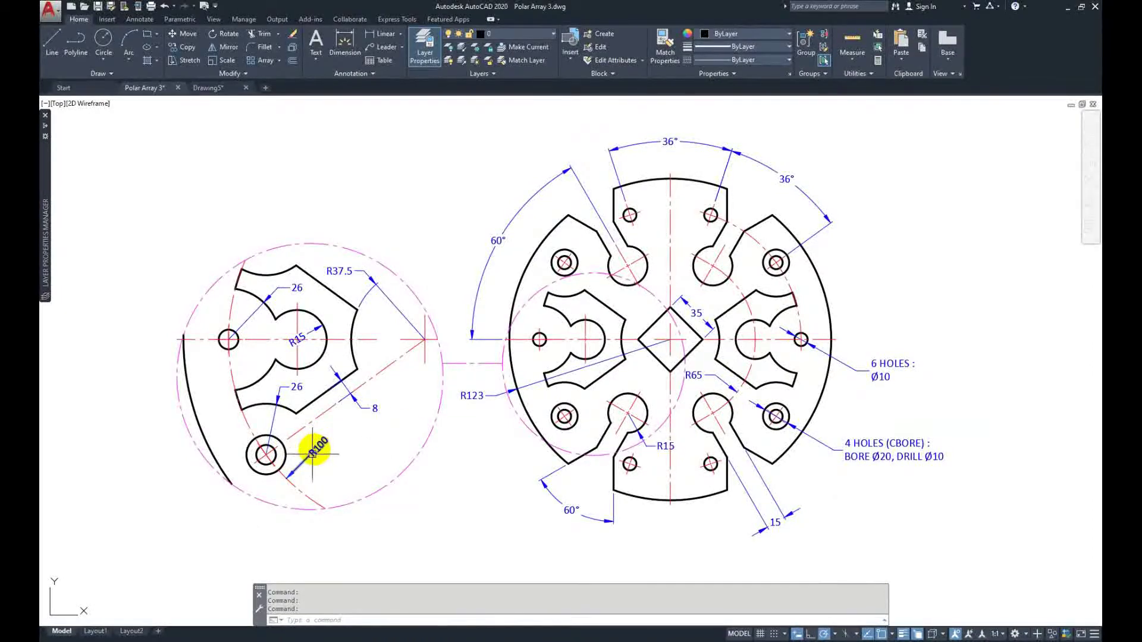
# Step: Draw concentric circles of radius 65 and 100 at the square's centre
pyautogui.click(215, 87)
pyautogui.click(104, 41)
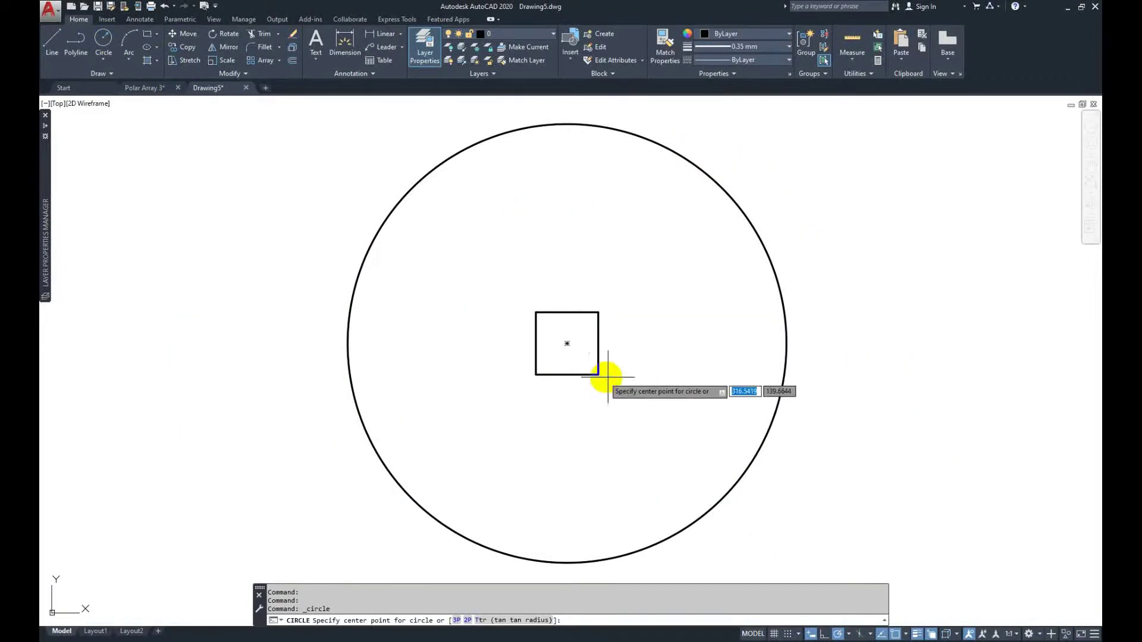
pyautogui.click(567, 344)
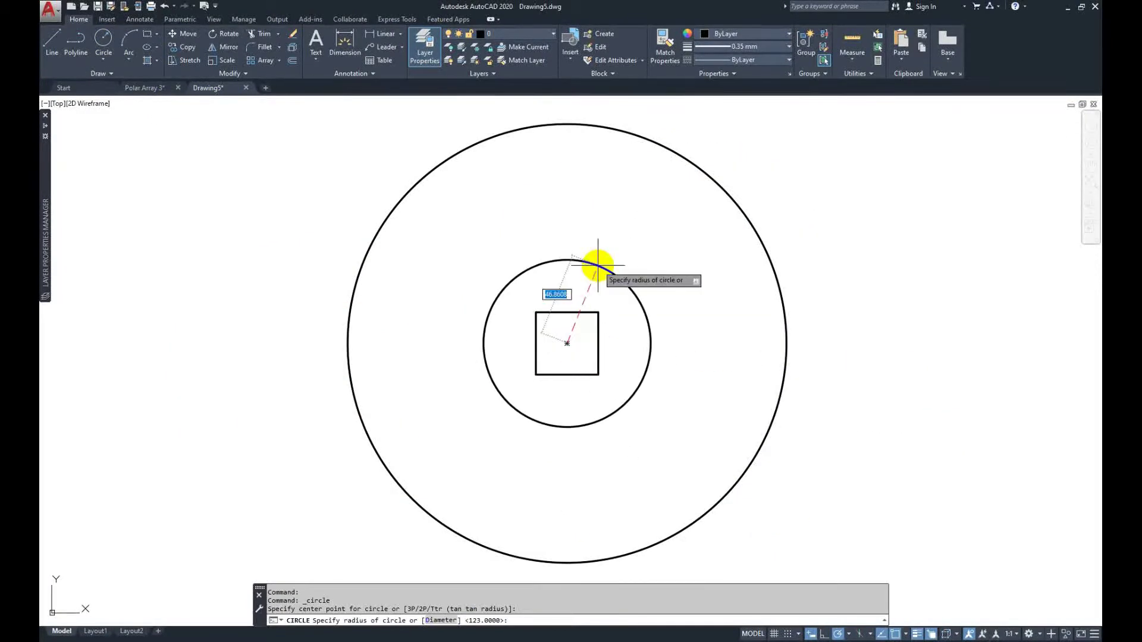
pyautogui.press('Return')
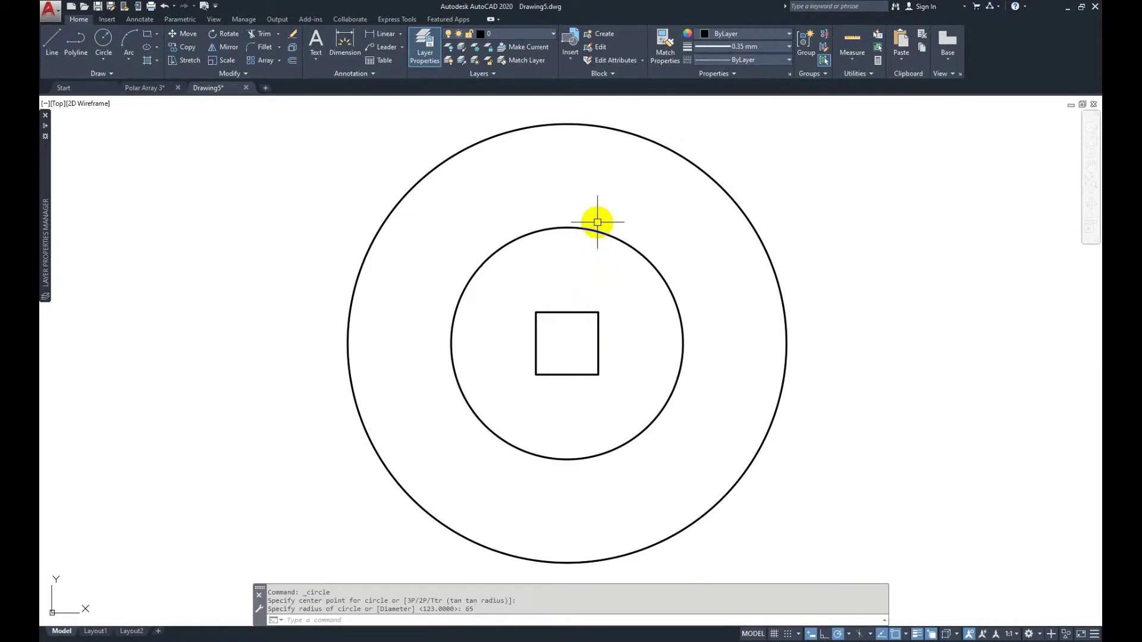
pyautogui.rightClick(607, 213)
pyautogui.click(618, 219)
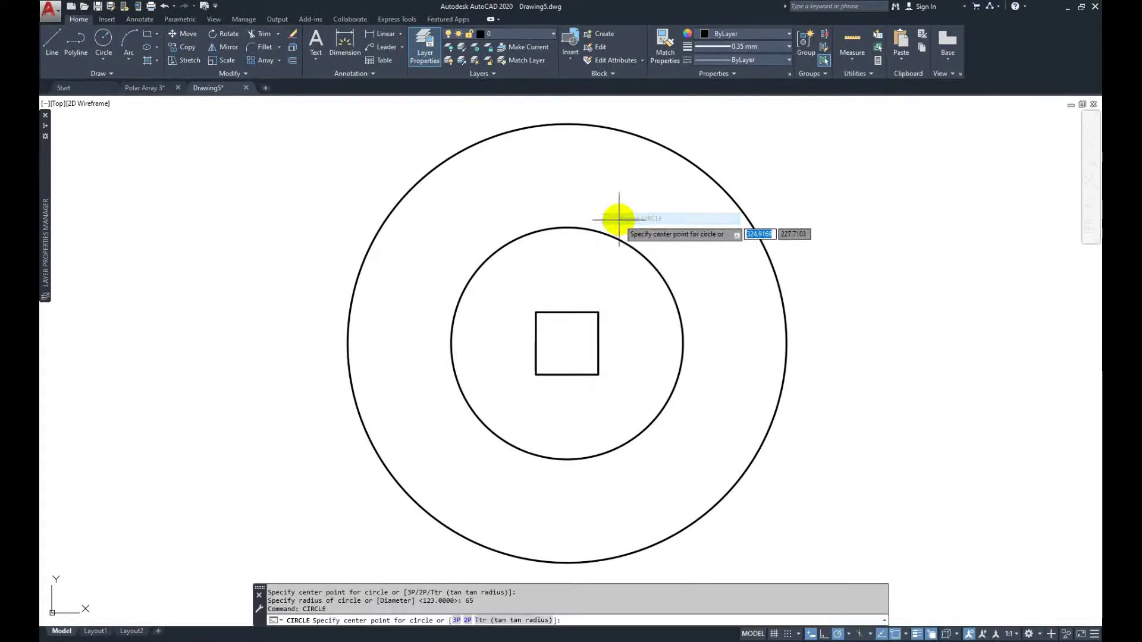
pyautogui.click(567, 343)
pyautogui.write('100')
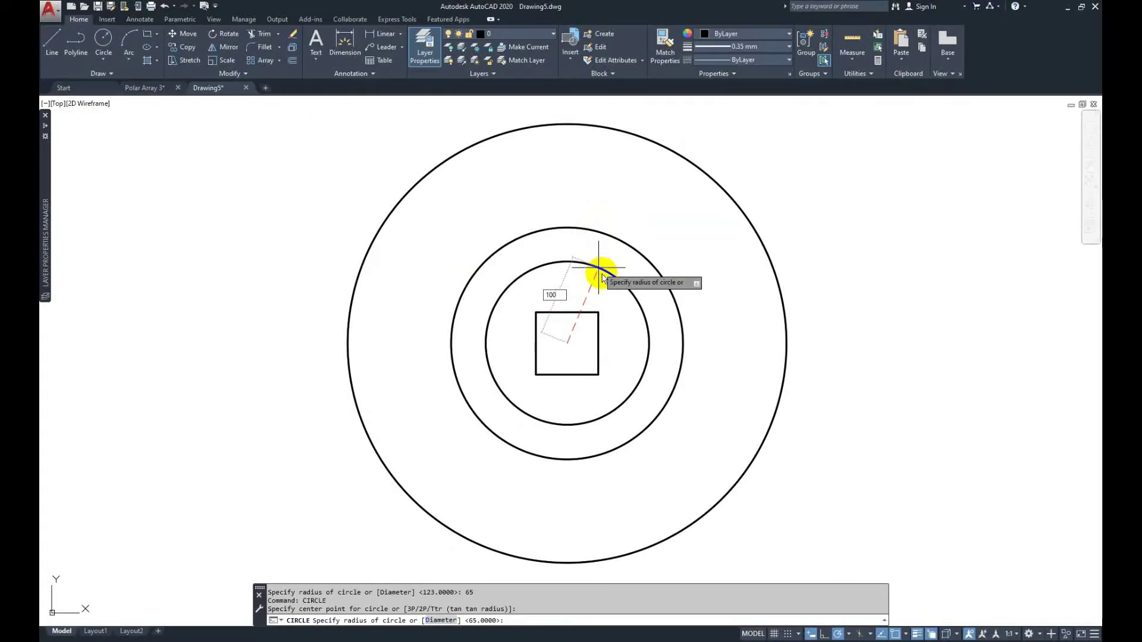
pyautogui.press('Return')
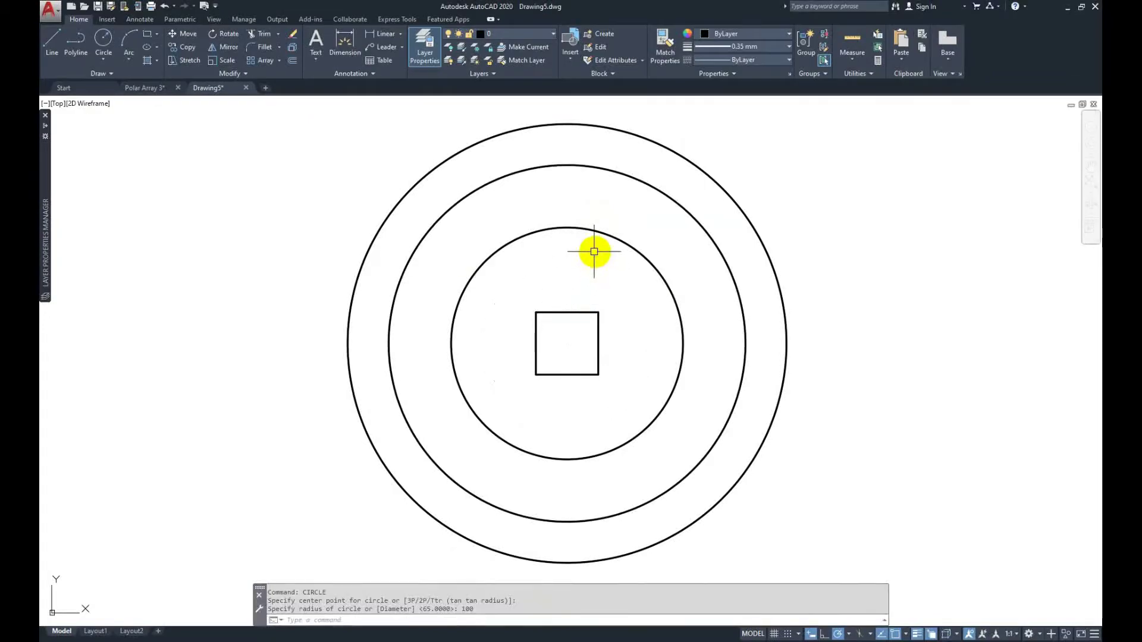
pyautogui.click(150, 88)
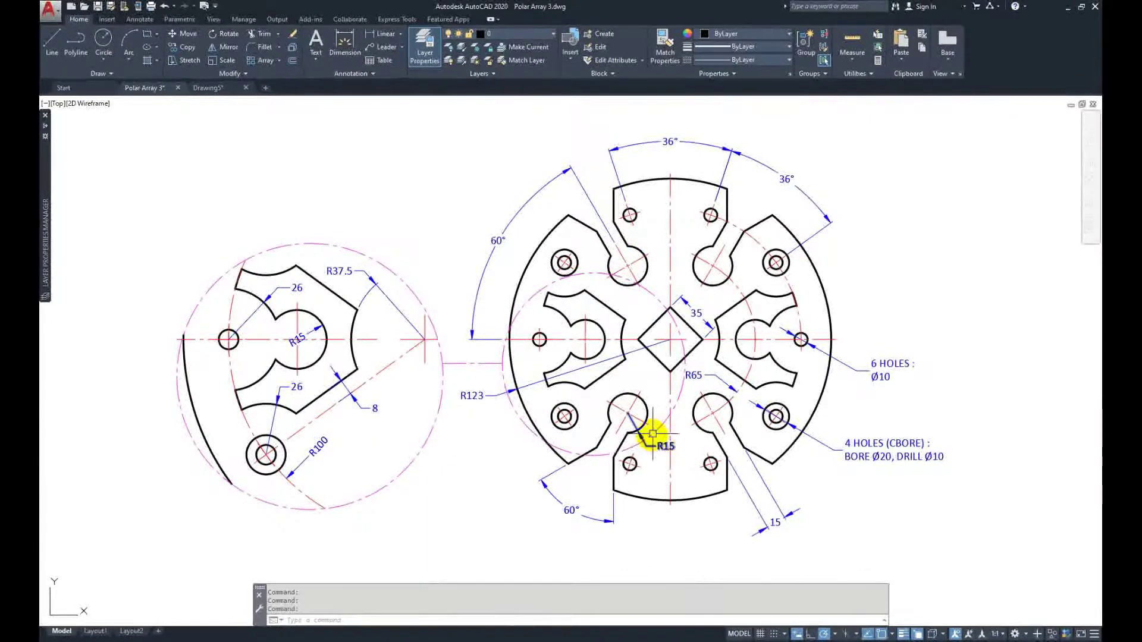
# Step: Draw a radius 15 circle centred at the top quadrant of the radius 65 circle
pyautogui.click(209, 89)
pyautogui.click(103, 38)
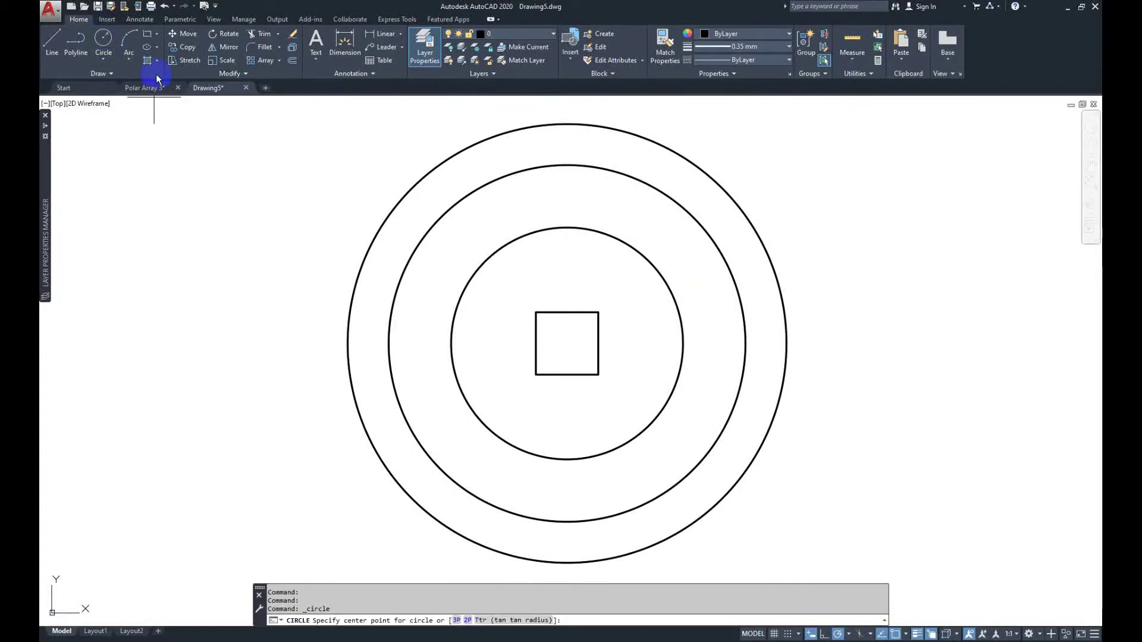
pyautogui.click(567, 227)
pyautogui.write('15')
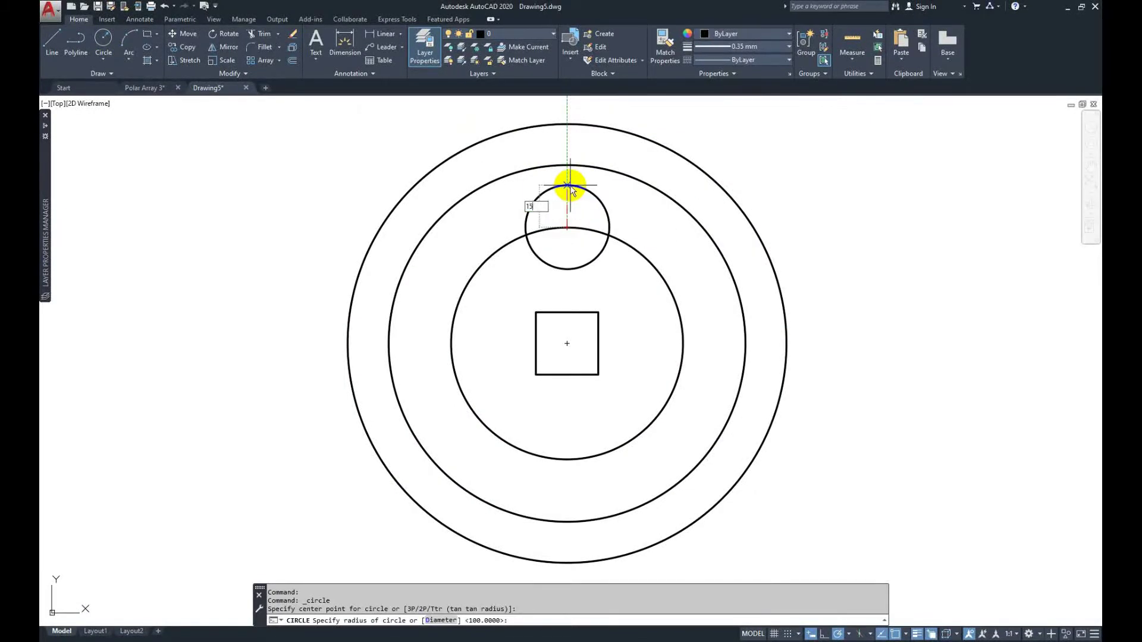
pyautogui.press('Return')
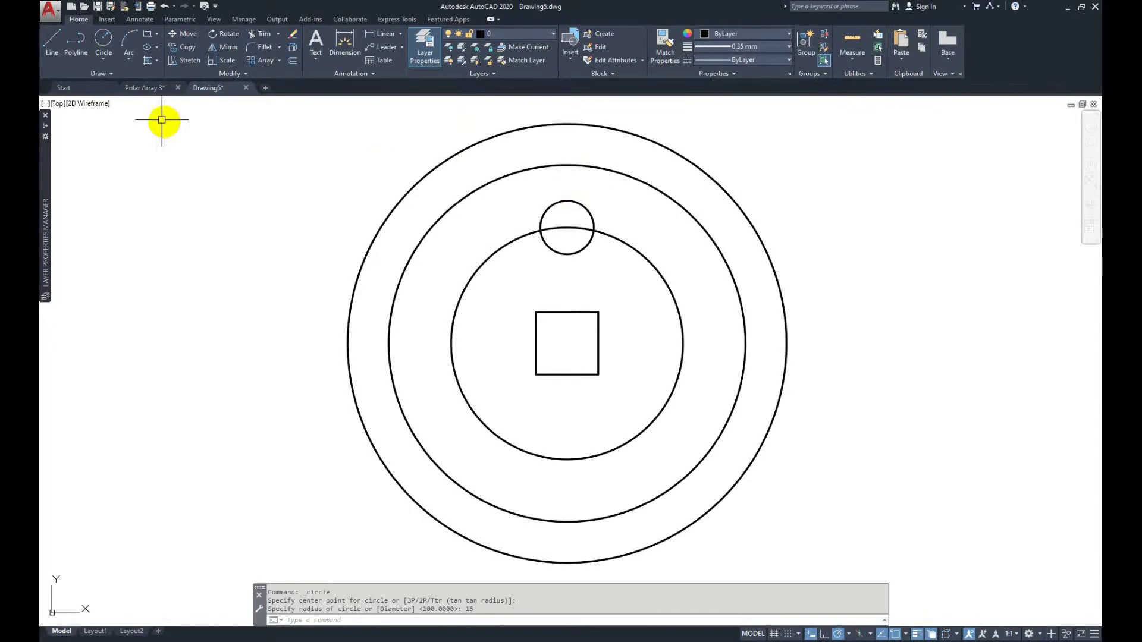
pyautogui.click(143, 89)
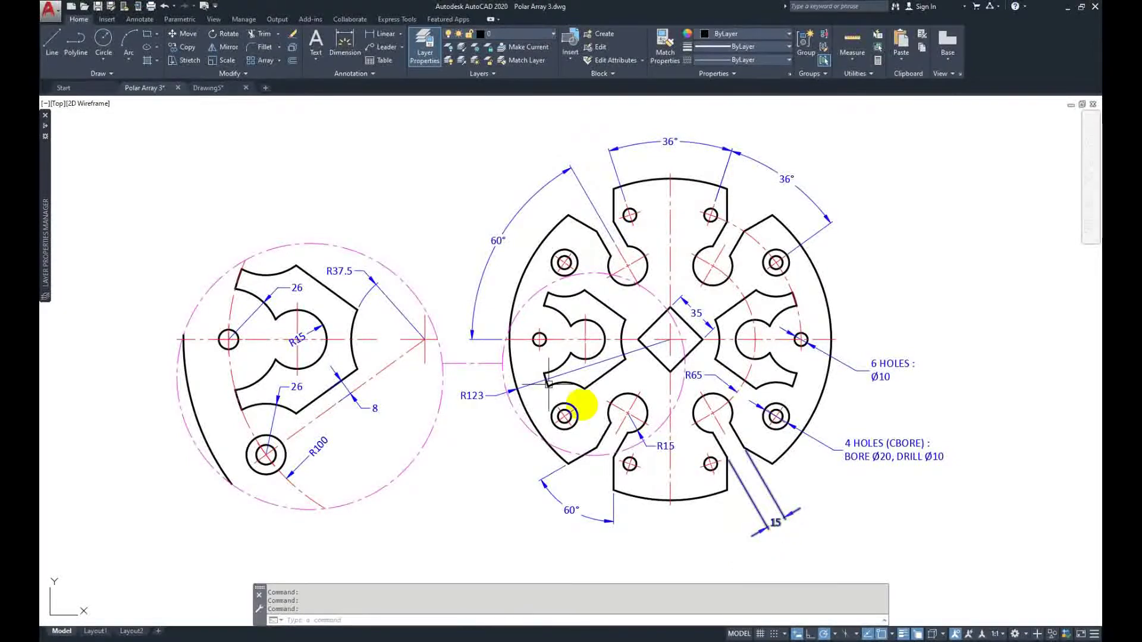
# Step: Draw a vertical line from the small circle up past the outer circle
pyautogui.click(207, 89)
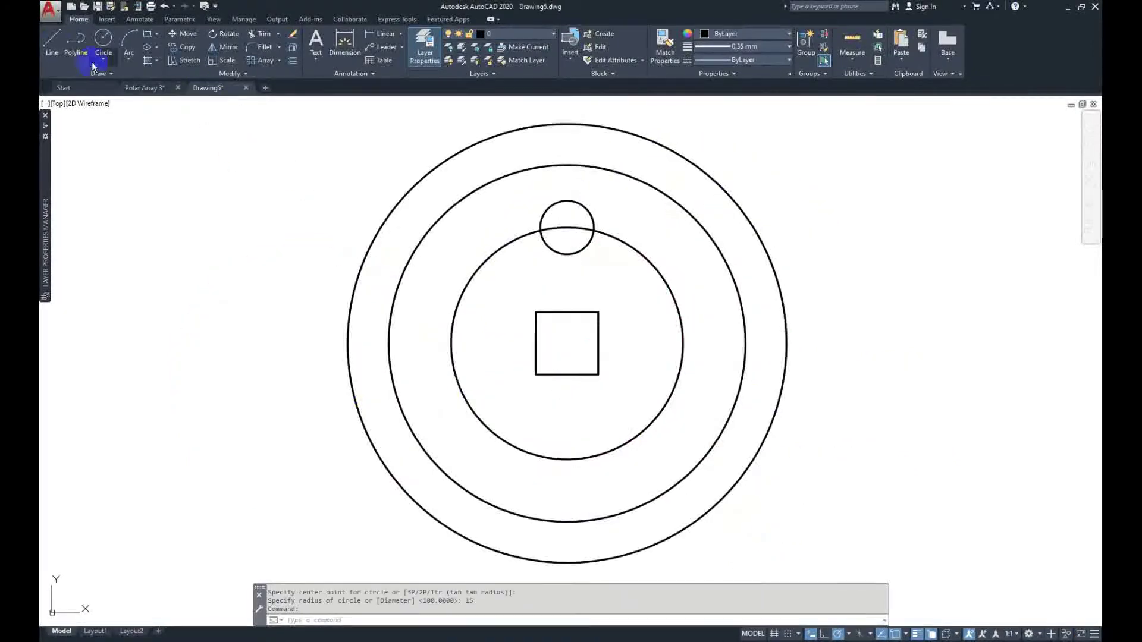
pyautogui.click(52, 43)
pyautogui.click(567, 252)
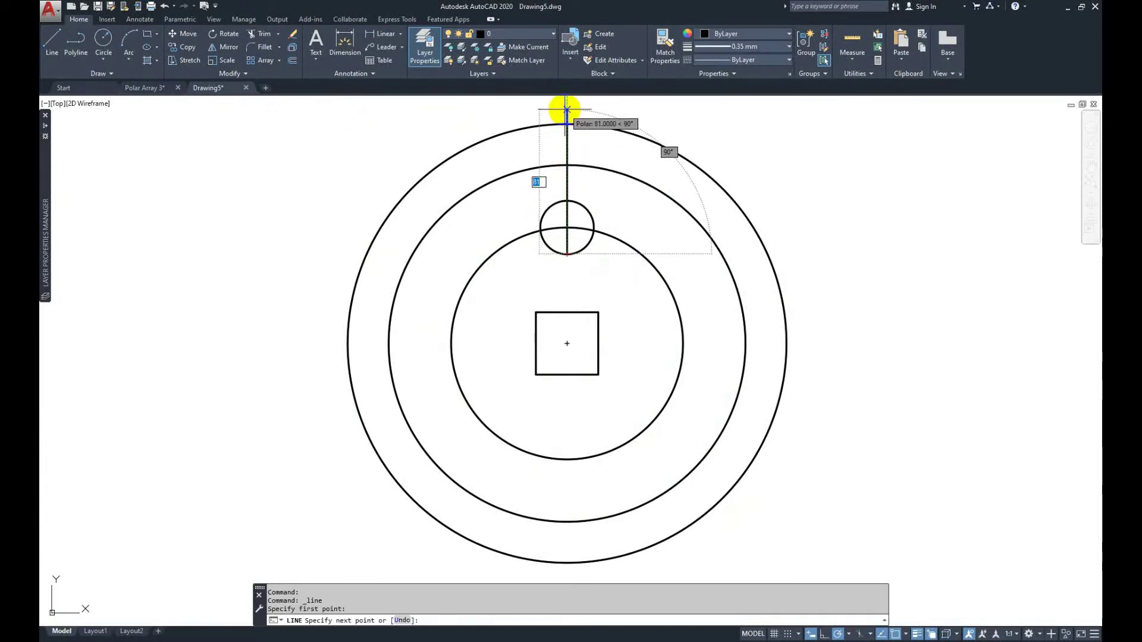
pyautogui.moveTo(567, 110); pyautogui.dragTo(564, 204, button='middle')
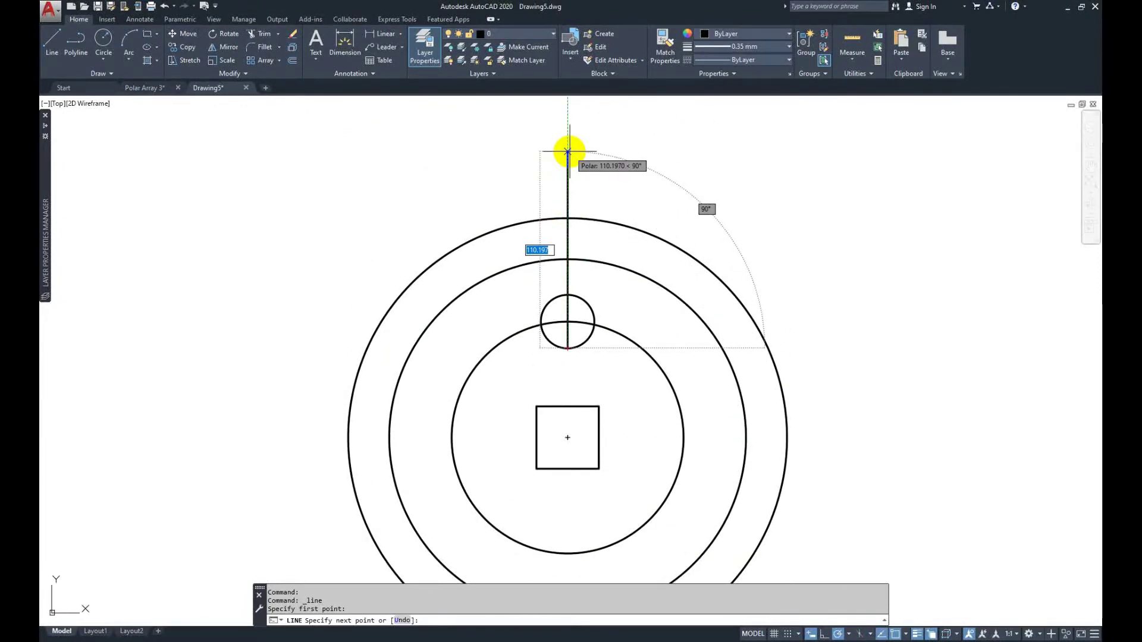
pyautogui.click(566, 148)
pyautogui.rightClick(555, 156)
pyautogui.click(564, 170)
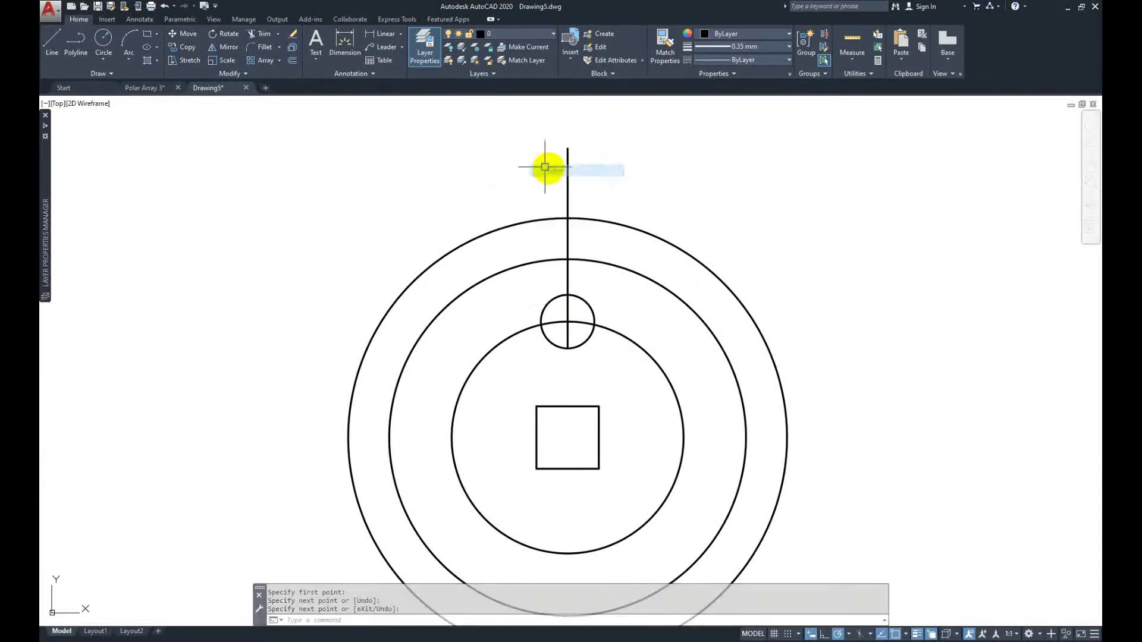
# Step: Offset the vertical line 7.5 to both the left and right
pyautogui.click(294, 61)
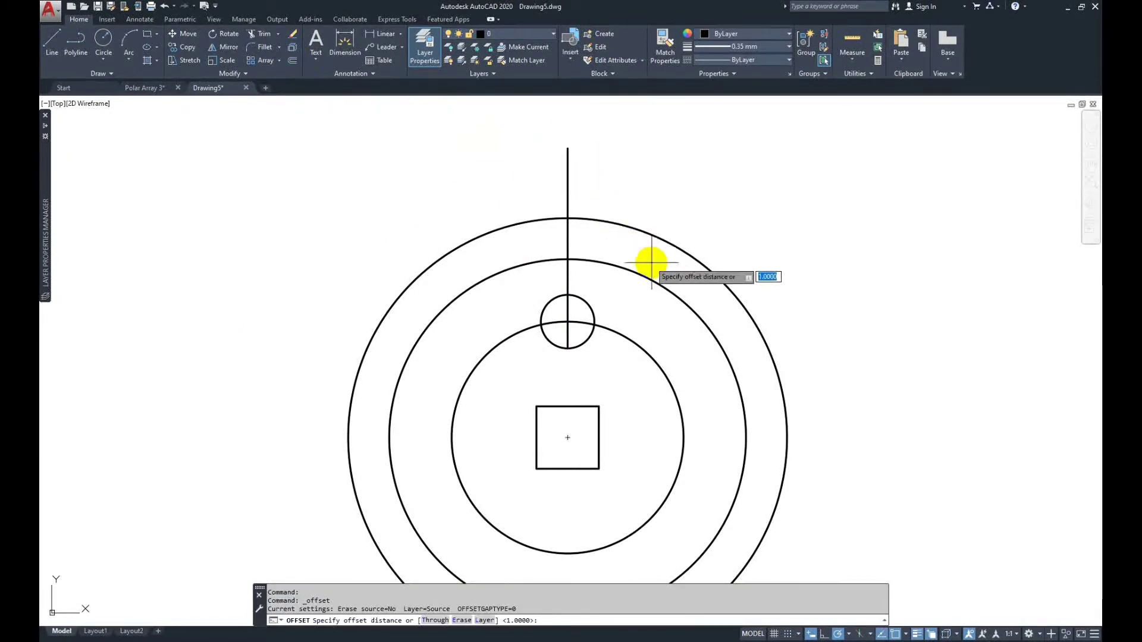
pyautogui.write('7.5')
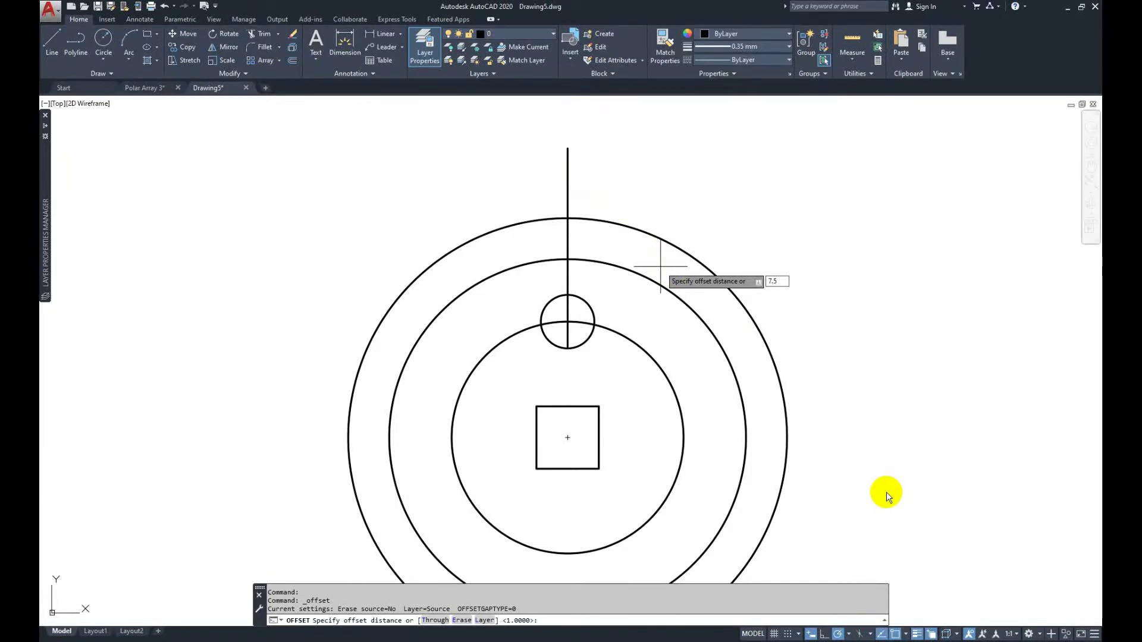
pyautogui.press('Return')
pyautogui.click(567, 228)
pyautogui.click(655, 176)
pyautogui.click(568, 189)
pyautogui.click(509, 184)
pyautogui.rightClick(510, 185)
pyautogui.click(534, 190)
# Step: Erase the middle vertical line, leaving the two slot lines 15 apart
pyautogui.click(567, 173)
pyautogui.rightClick(567, 174)
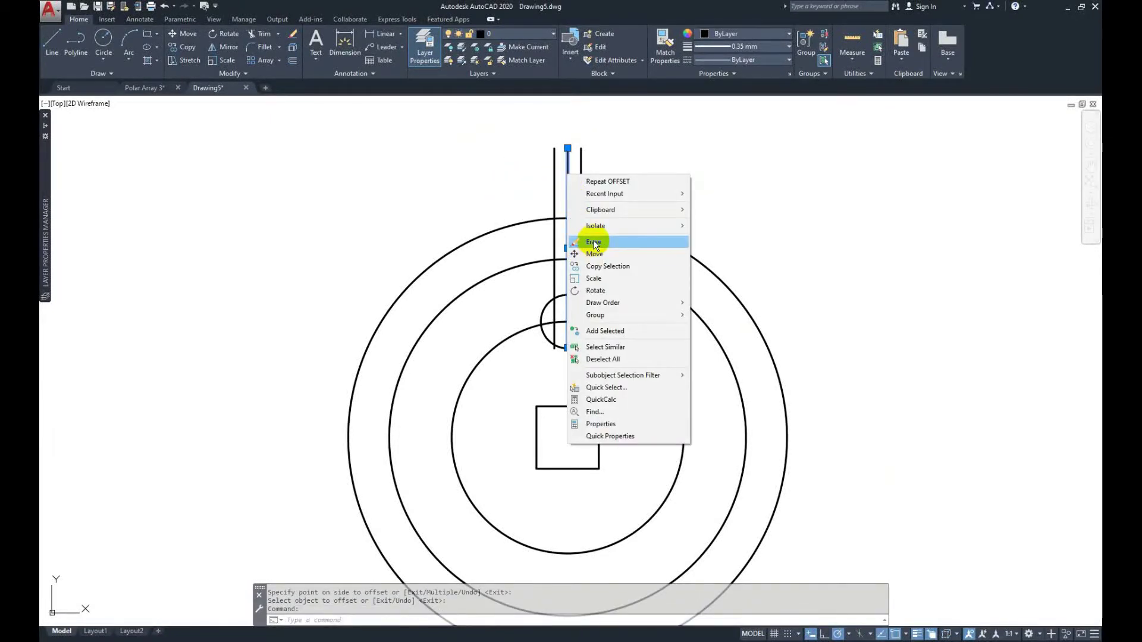
pyautogui.click(594, 242)
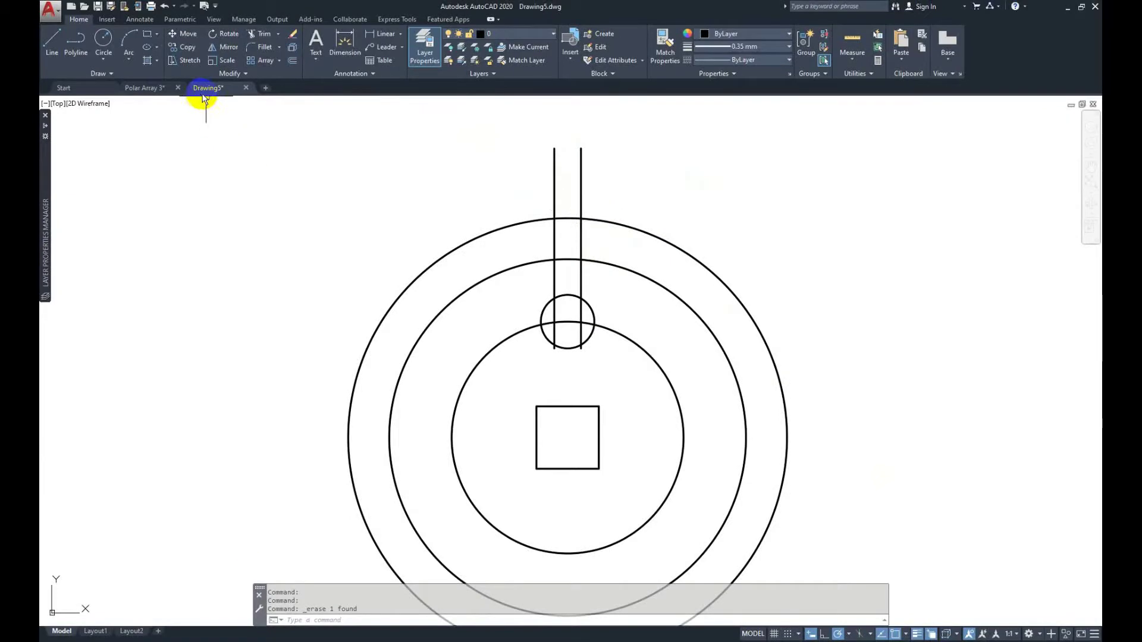
pyautogui.click(138, 90)
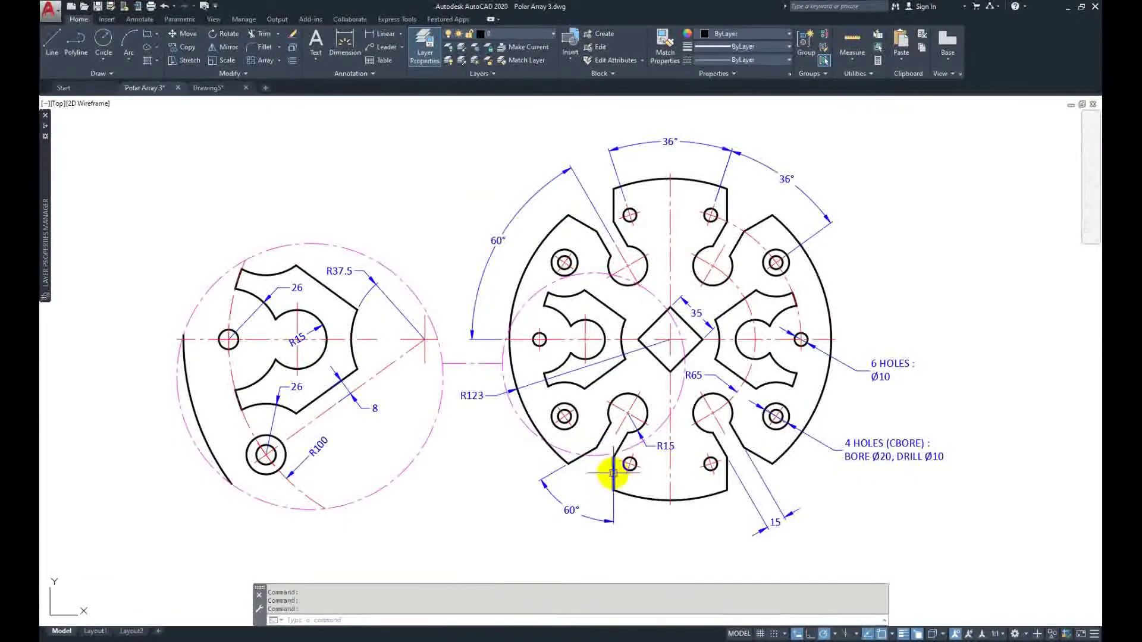
# Step: Set polar tracking to 30° increments and turn it on
pyautogui.click(207, 88)
pyautogui.click(51, 40)
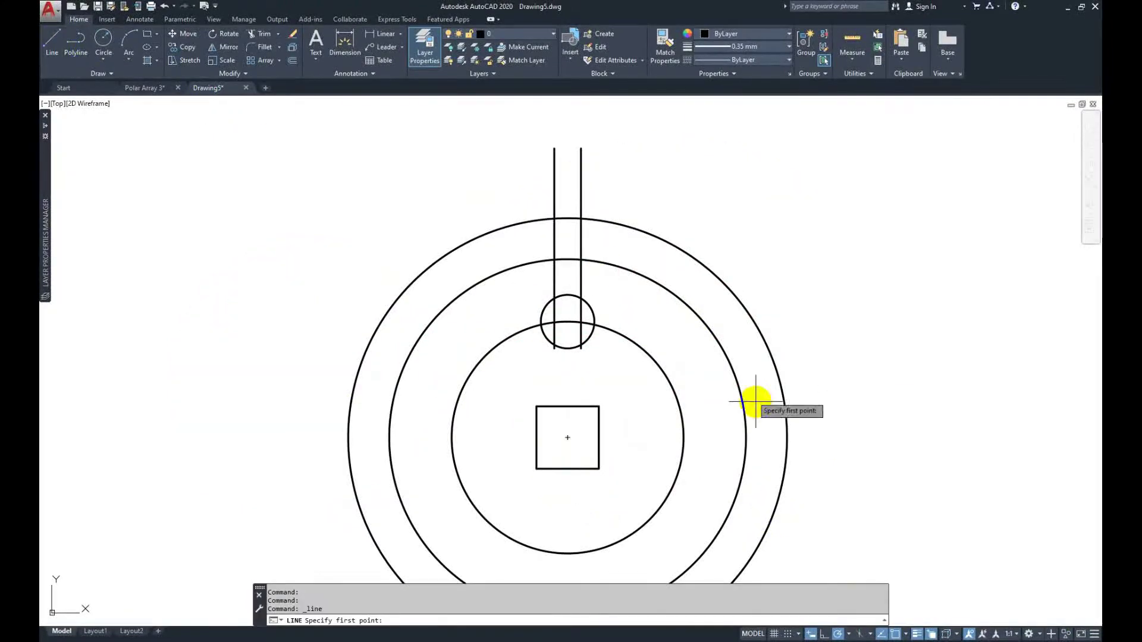
pyautogui.click(840, 634)
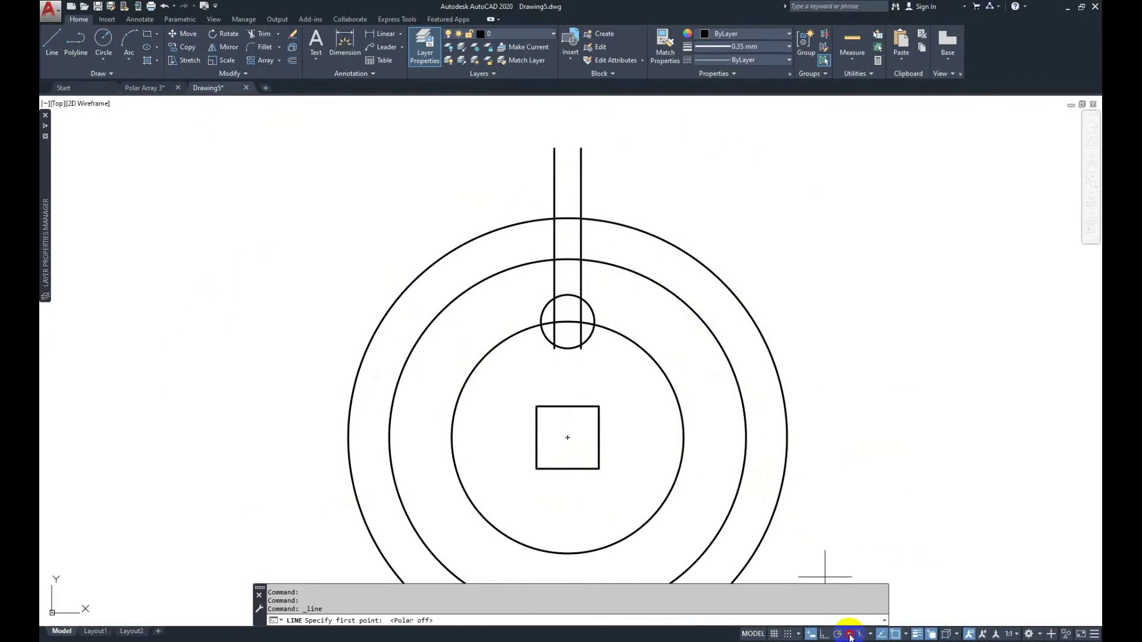
pyautogui.click(850, 636)
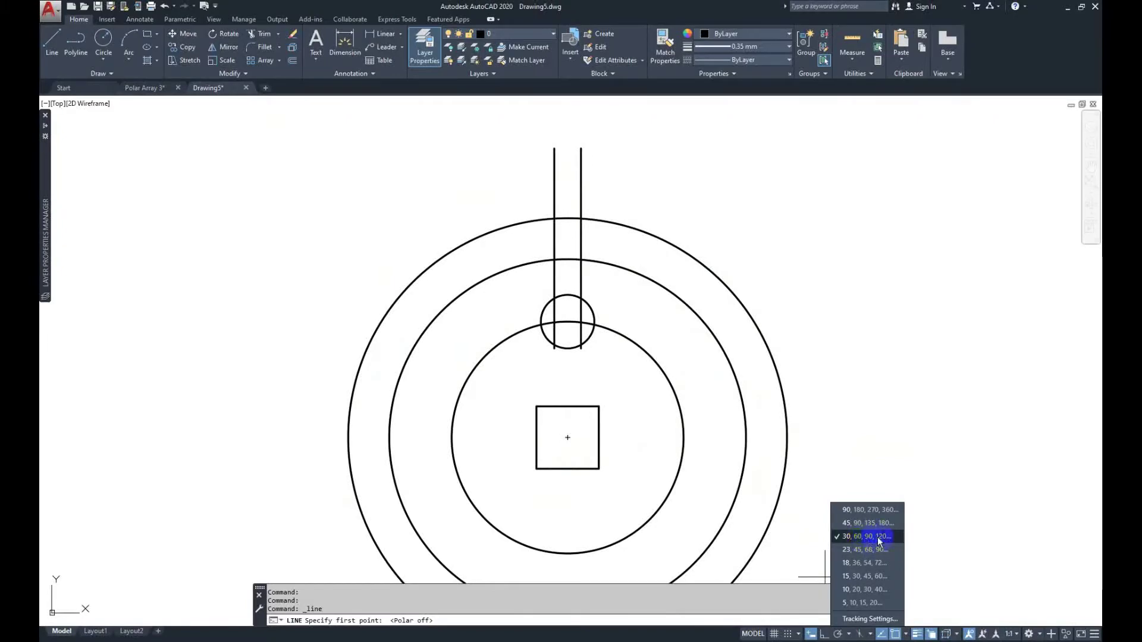
pyautogui.click(836, 635)
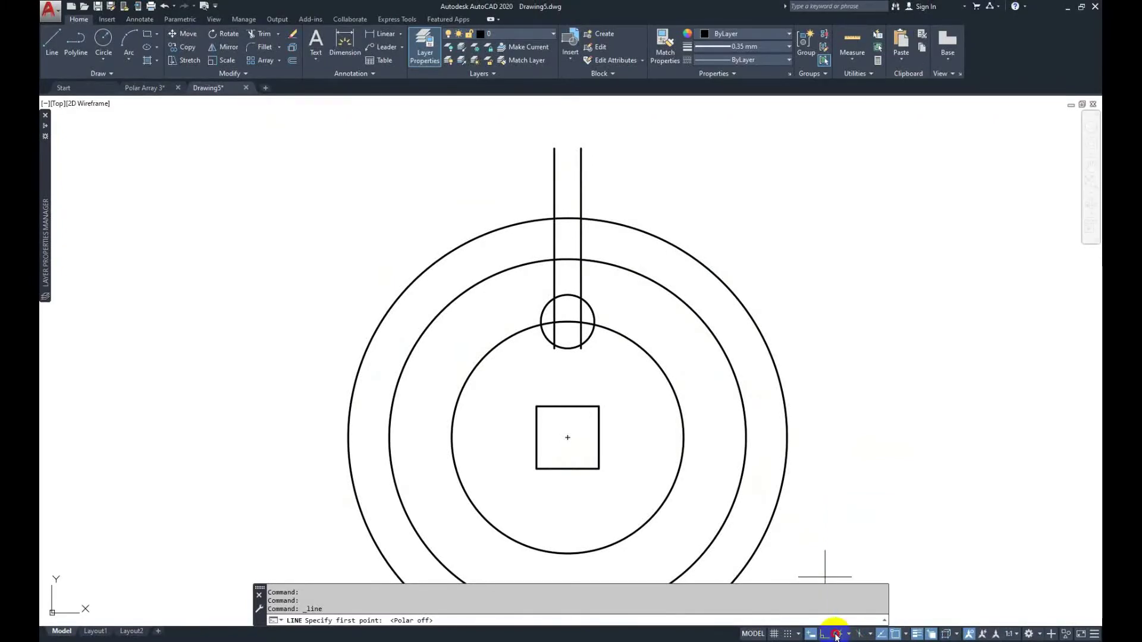
pyautogui.click(839, 635)
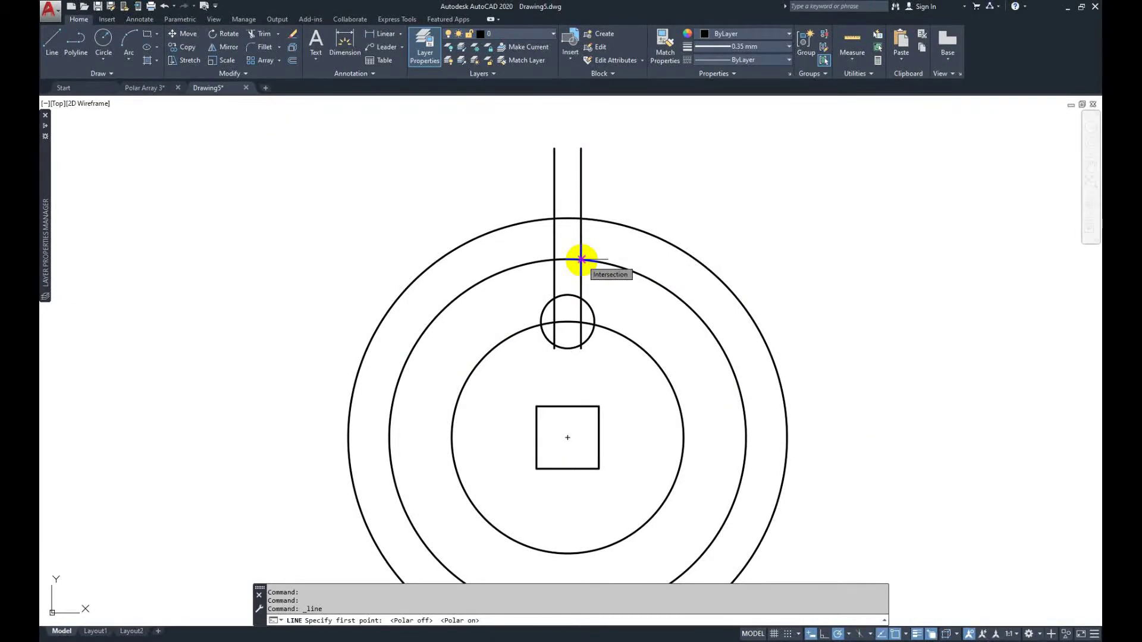
# Step: Draw two lines at 60° and 120° from the slot/middle-circle intersections to the outer circle
pyautogui.click(581, 259)
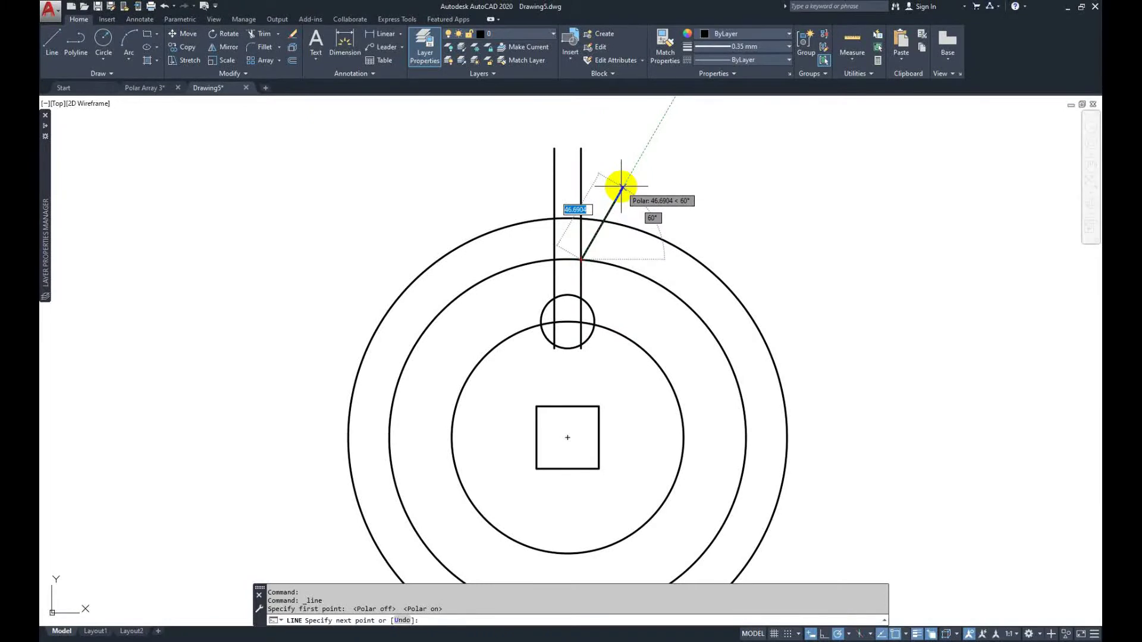
pyautogui.click(603, 221)
pyautogui.rightClick(648, 184)
pyautogui.click(654, 187)
pyautogui.rightClick(650, 191)
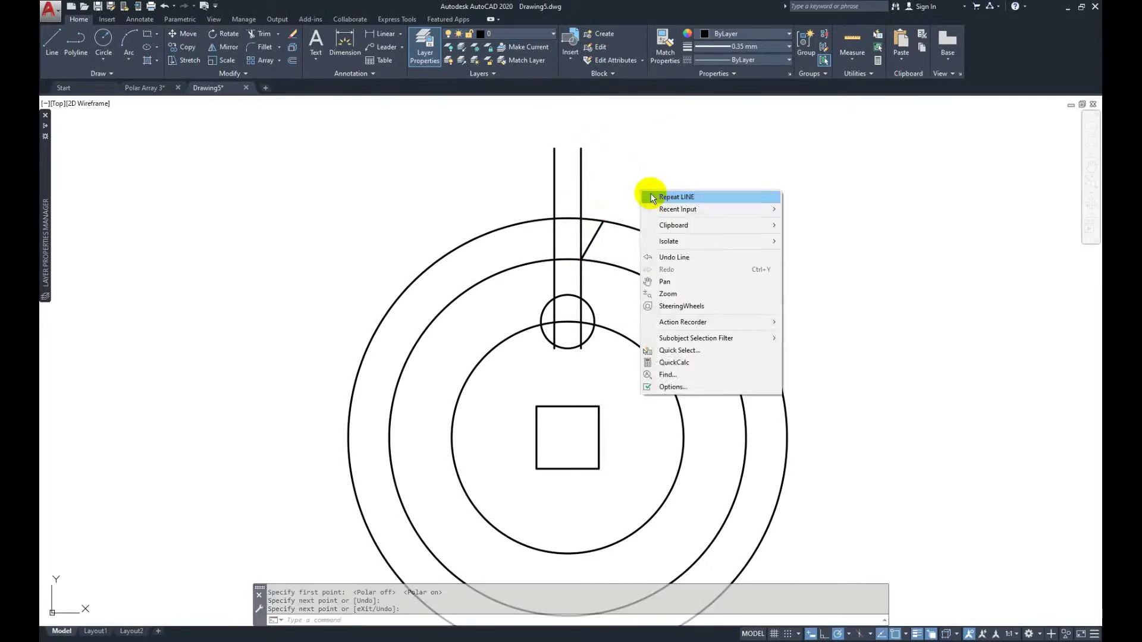
pyautogui.click(650, 196)
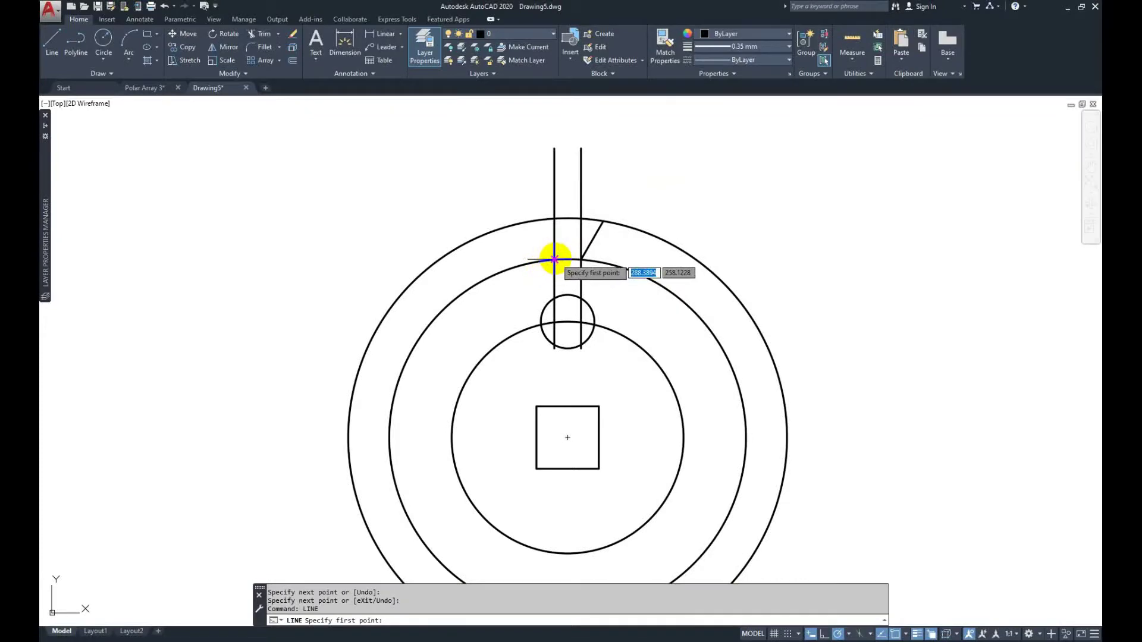
pyautogui.click(554, 260)
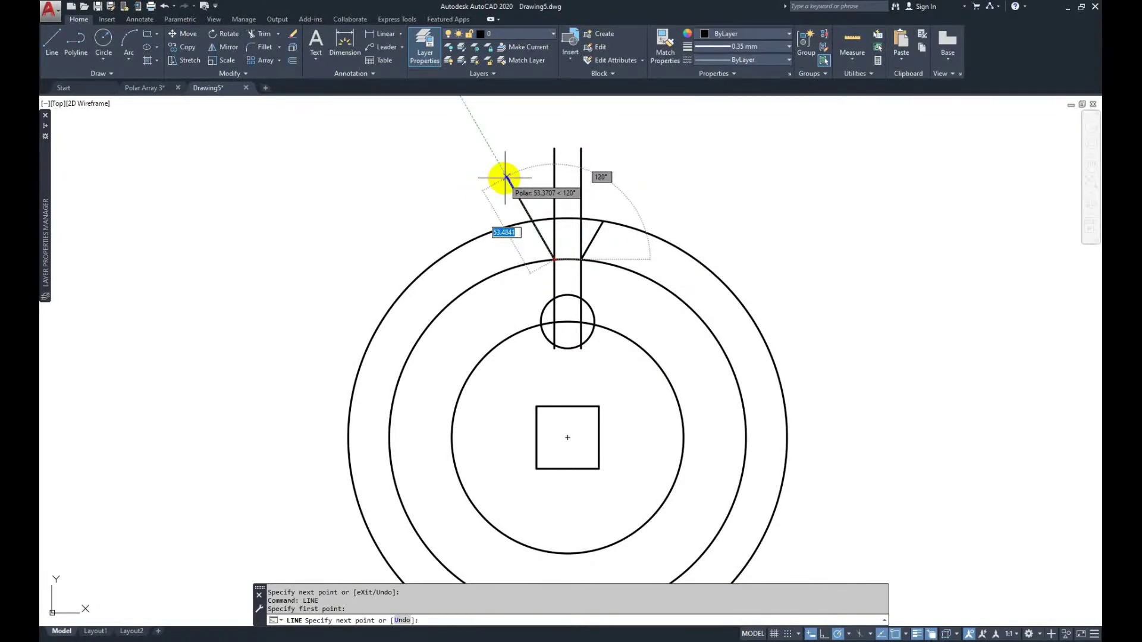
pyautogui.click(532, 220)
pyautogui.rightClick(487, 172)
pyautogui.click(518, 180)
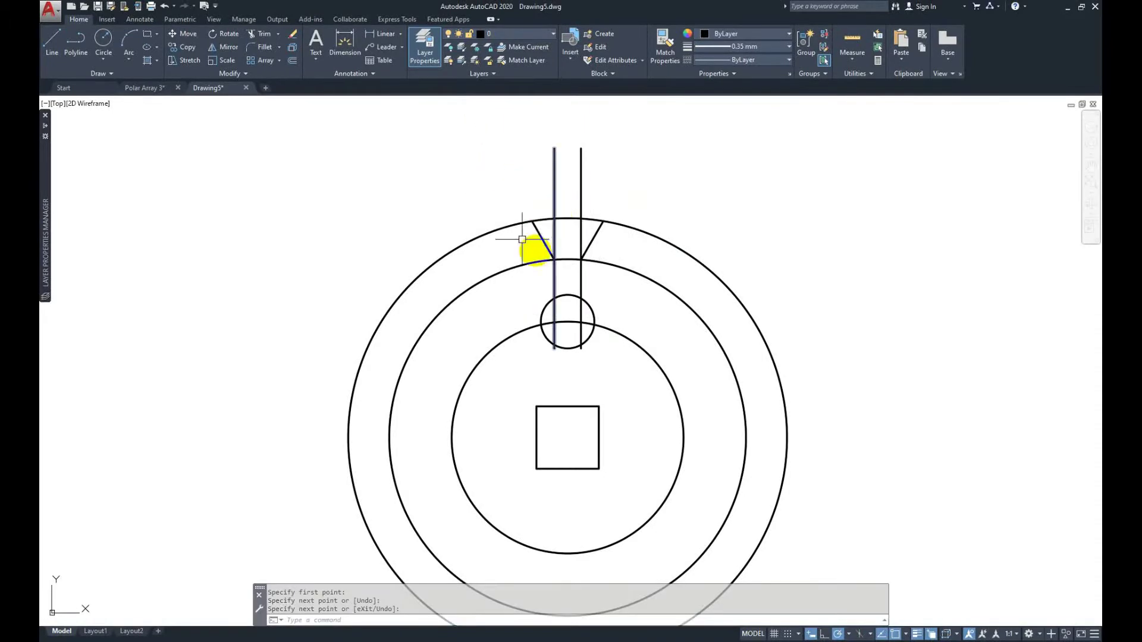
# Step: Trim the slot line stubs below the small circle, using the slanted lines and circle as edges
pyautogui.click(262, 33)
pyautogui.click(546, 239)
pyautogui.click(595, 235)
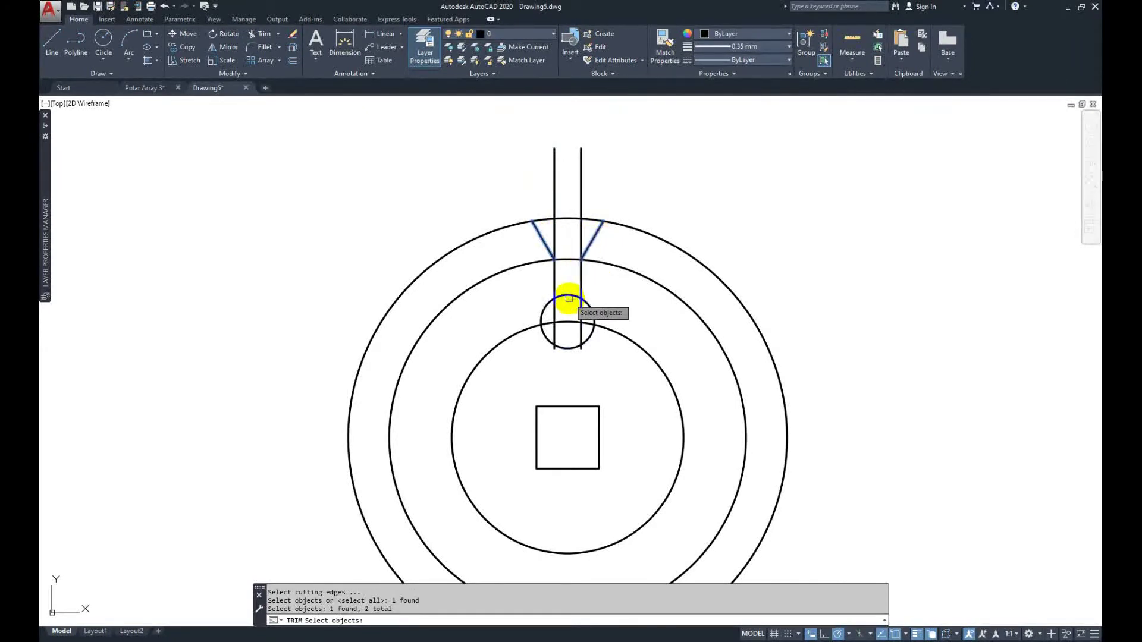
pyautogui.click(569, 295)
pyautogui.press('Return')
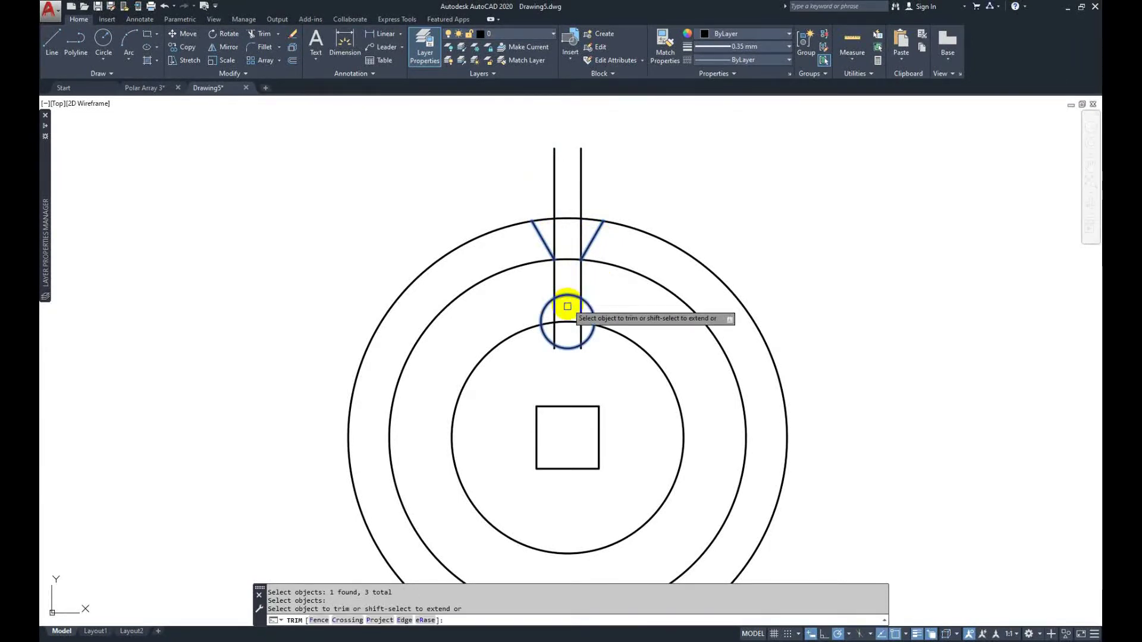
pyautogui.scroll(-2, 556, 326)
pyautogui.scroll(5, 559, 357)
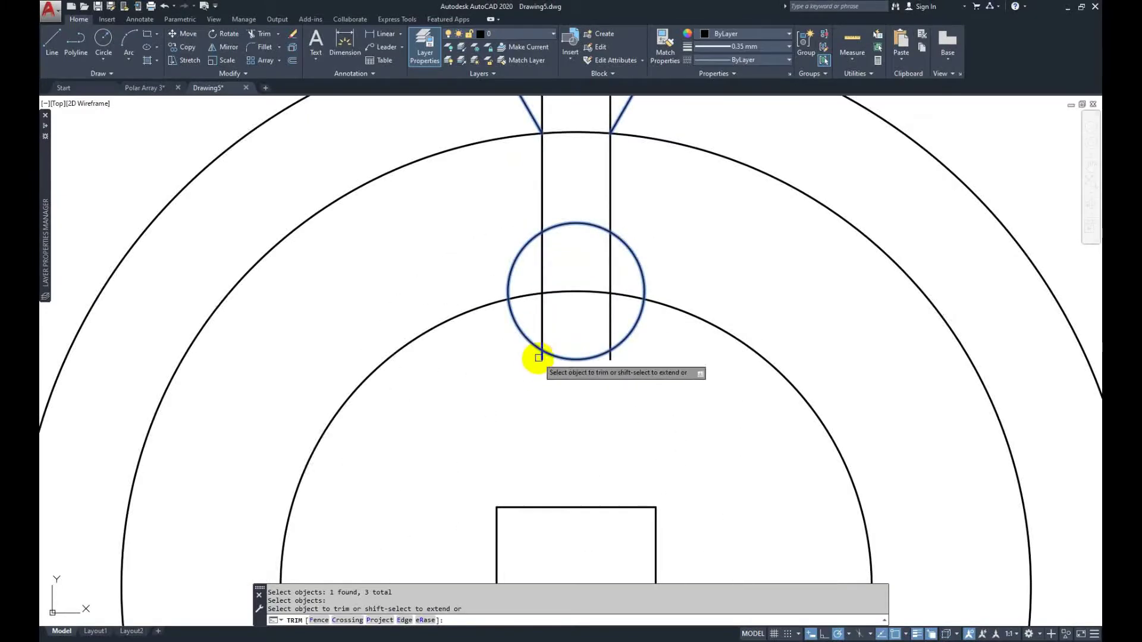
pyautogui.click(540, 357)
pyautogui.click(612, 359)
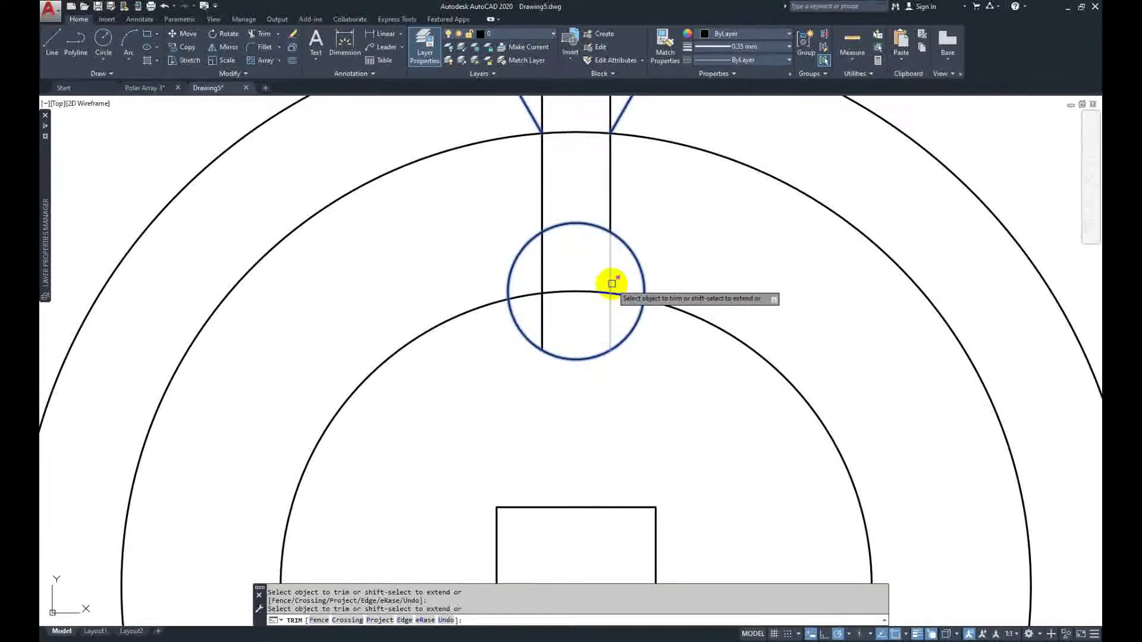
# Step: Trim the slot lines inside the small circle and between the V lines
pyautogui.click(642, 272)
pyautogui.click(540, 257)
pyautogui.moveTo(581, 160); pyautogui.dragTo(592, 331, button='middle')
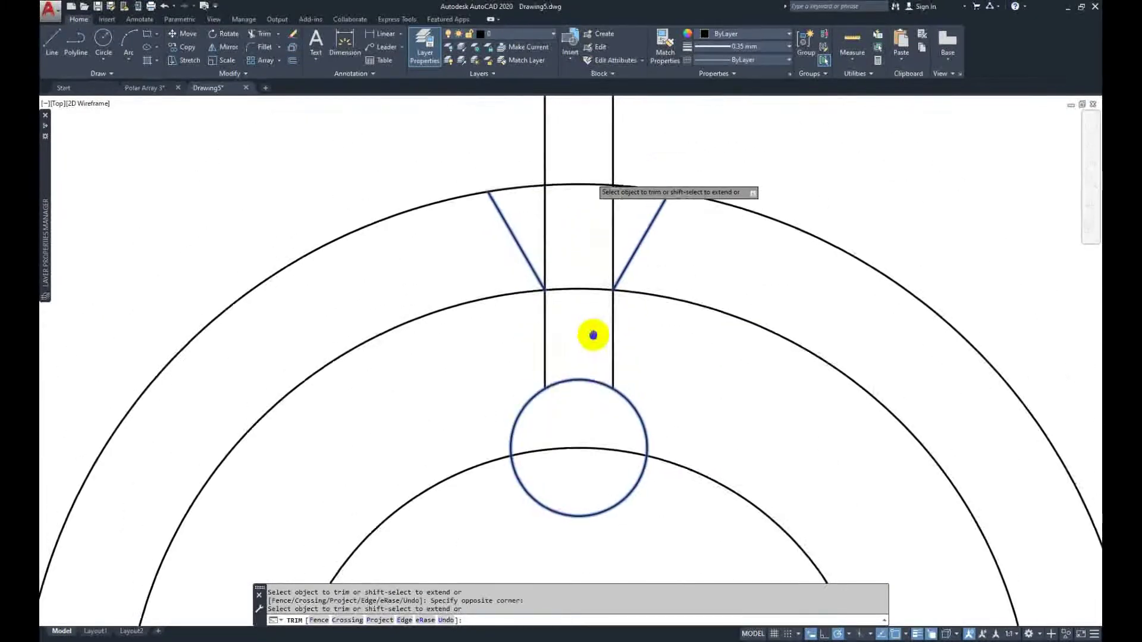
pyautogui.click(624, 227)
pyautogui.click(528, 212)
pyautogui.scroll(-2, 547, 214)
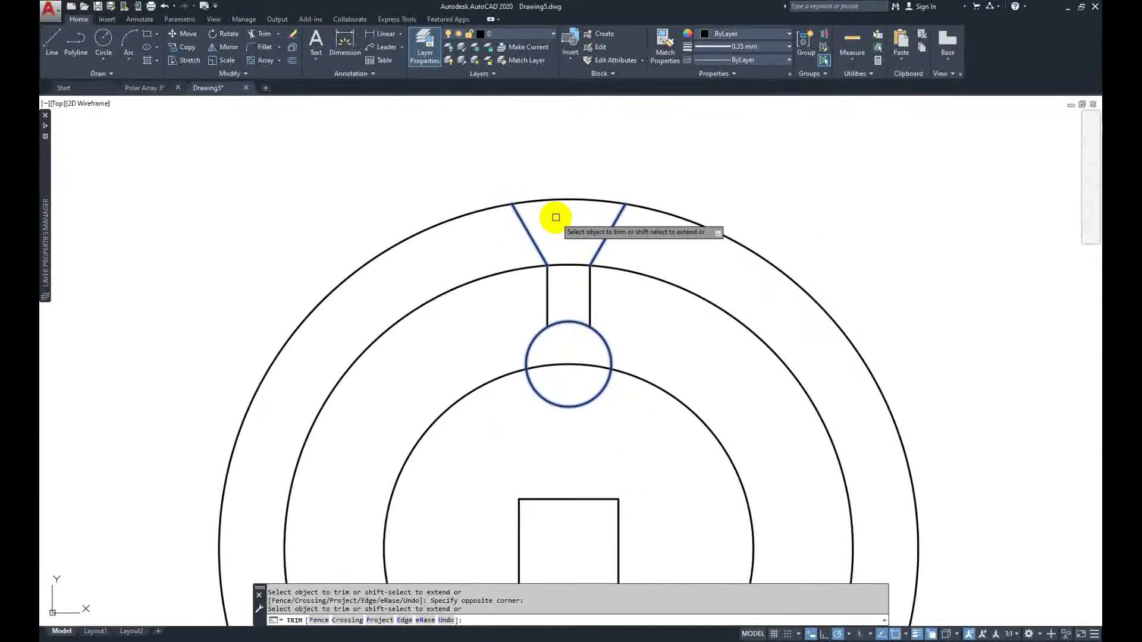
pyautogui.rightClick(563, 226)
pyautogui.click(581, 229)
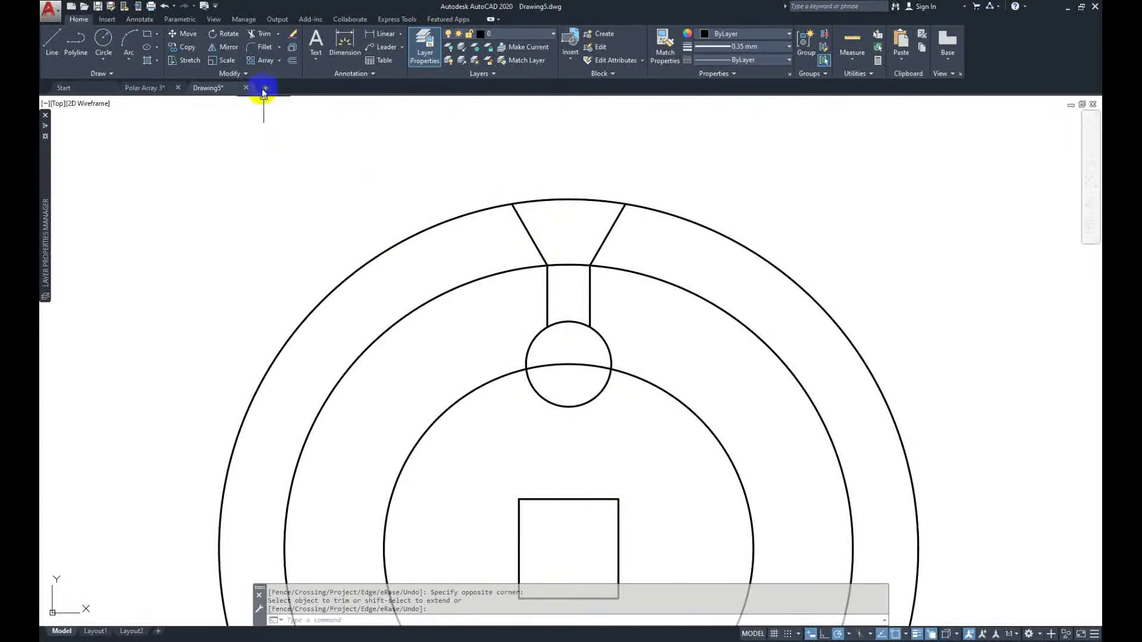
# Step: Trim away the small circle's arc between the two slot lines
pyautogui.click(263, 35)
pyautogui.click(610, 305)
pyautogui.click(523, 280)
pyautogui.click(571, 321)
pyautogui.rightClick(589, 310)
pyautogui.click(595, 310)
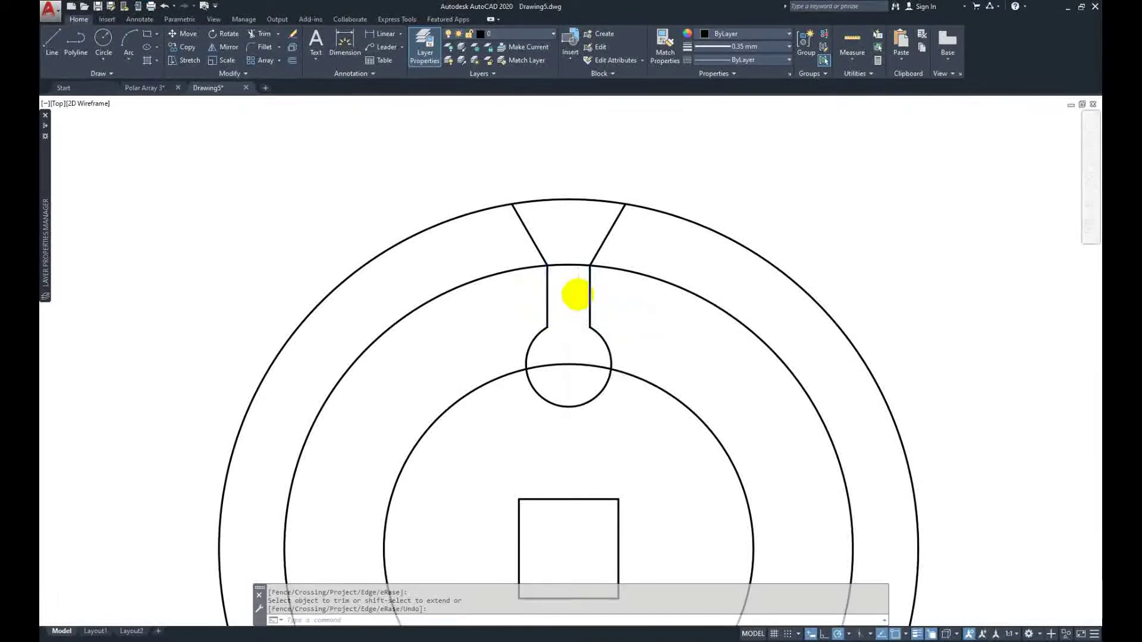
pyautogui.scroll(-2, 618, 327)
pyautogui.scroll(-1, 597, 297)
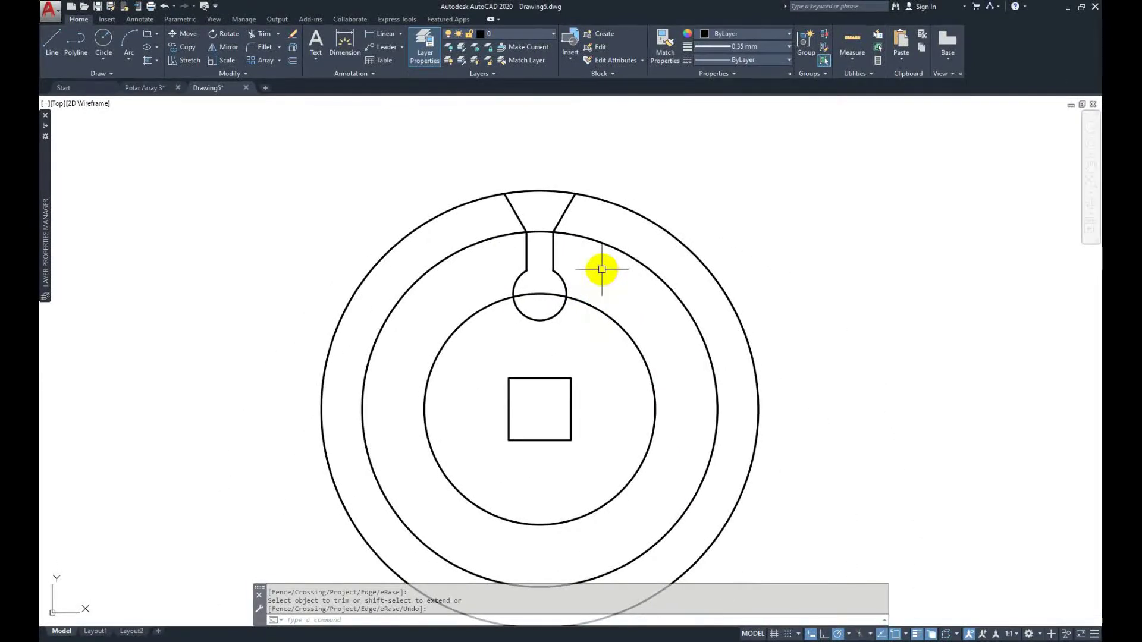
pyautogui.click(146, 88)
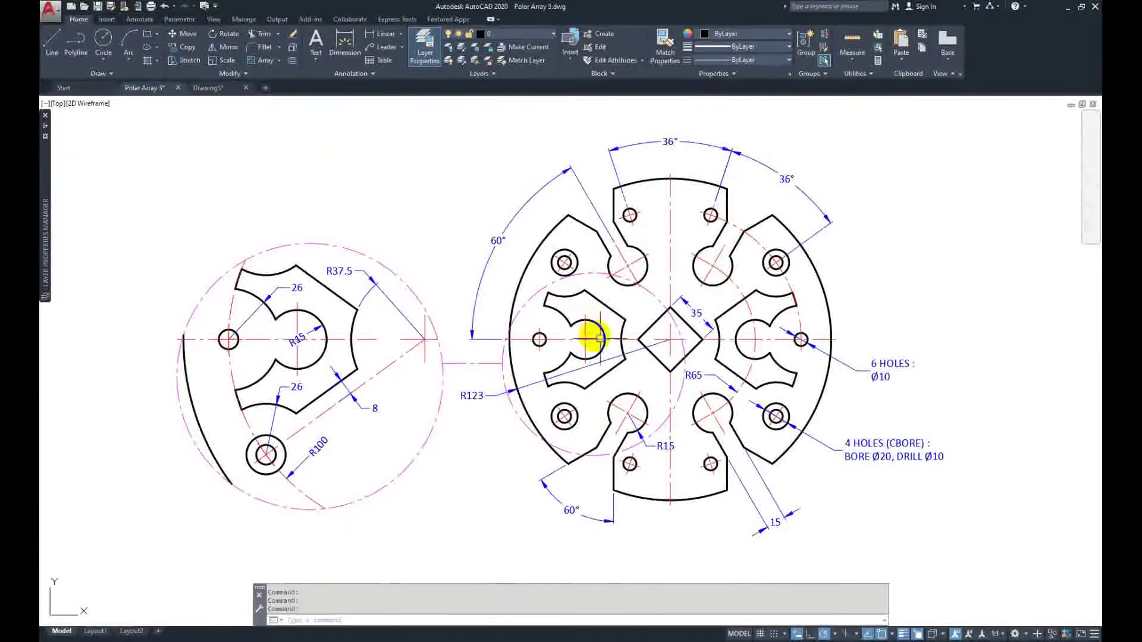
# Step: Polar-array the keyhole slot into six non-associative copies around the square's centre
pyautogui.click(225, 91)
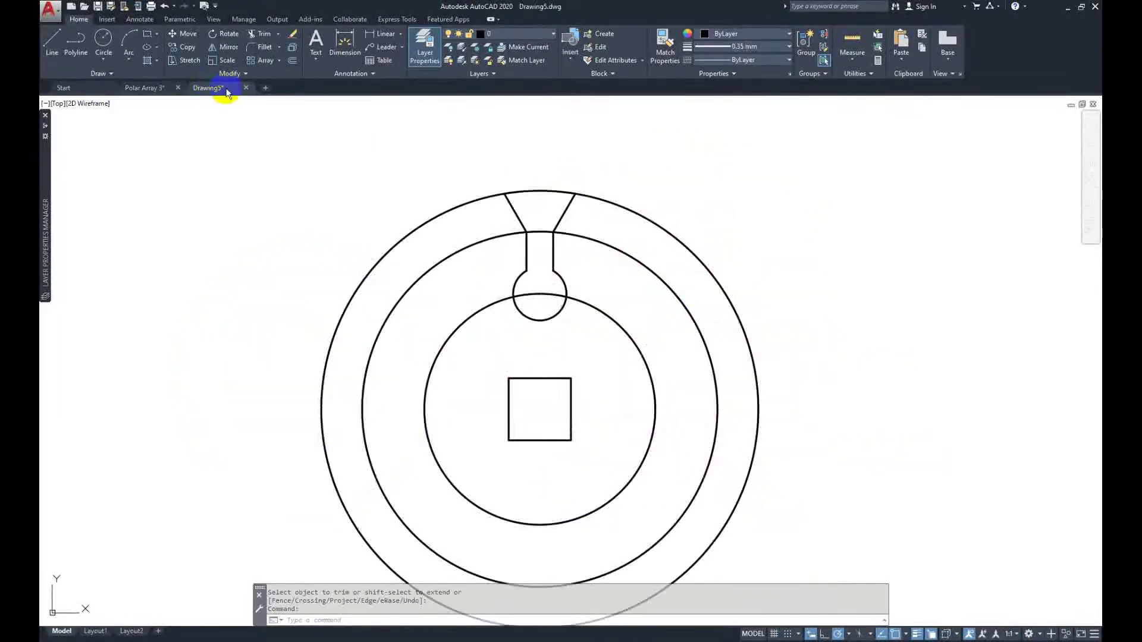
pyautogui.click(279, 60)
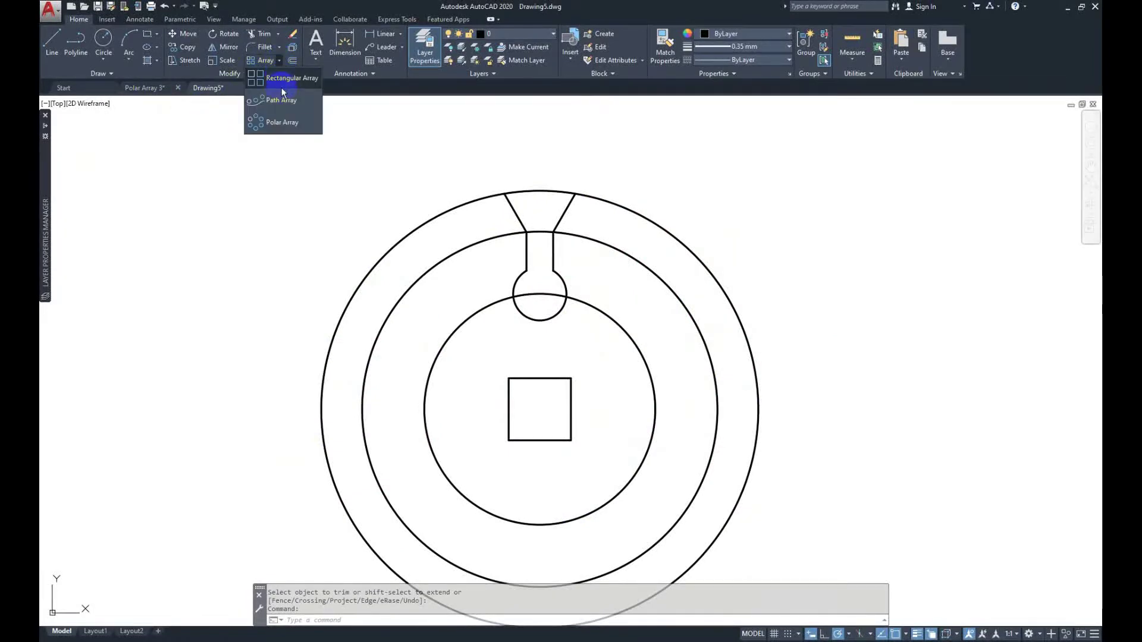
pyautogui.click(310, 124)
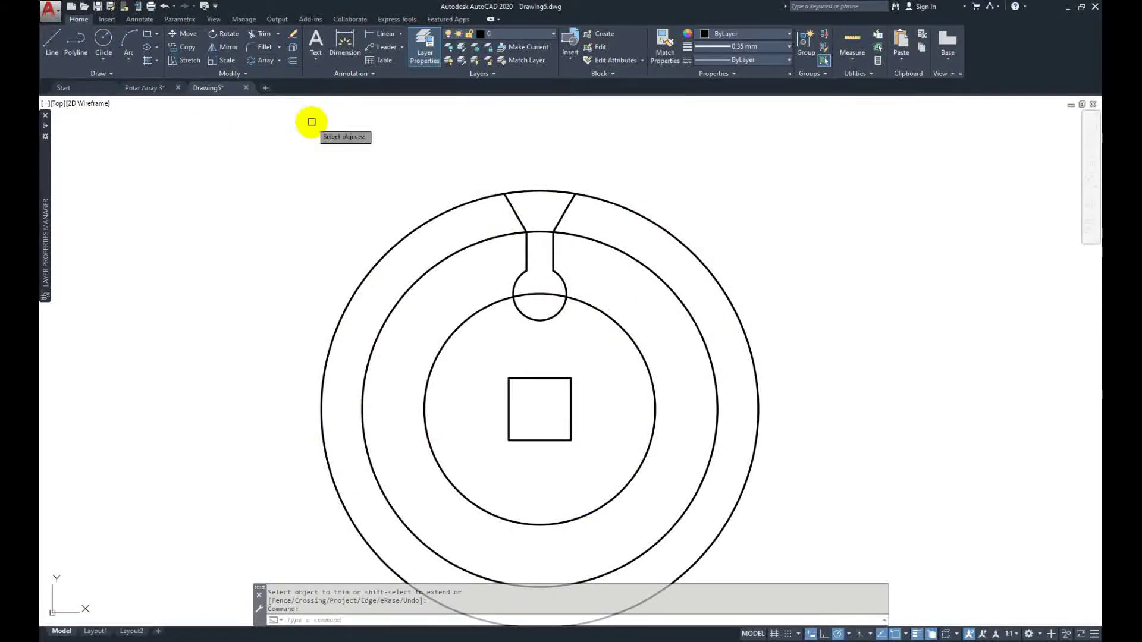
pyautogui.click(477, 167)
pyautogui.click(592, 334)
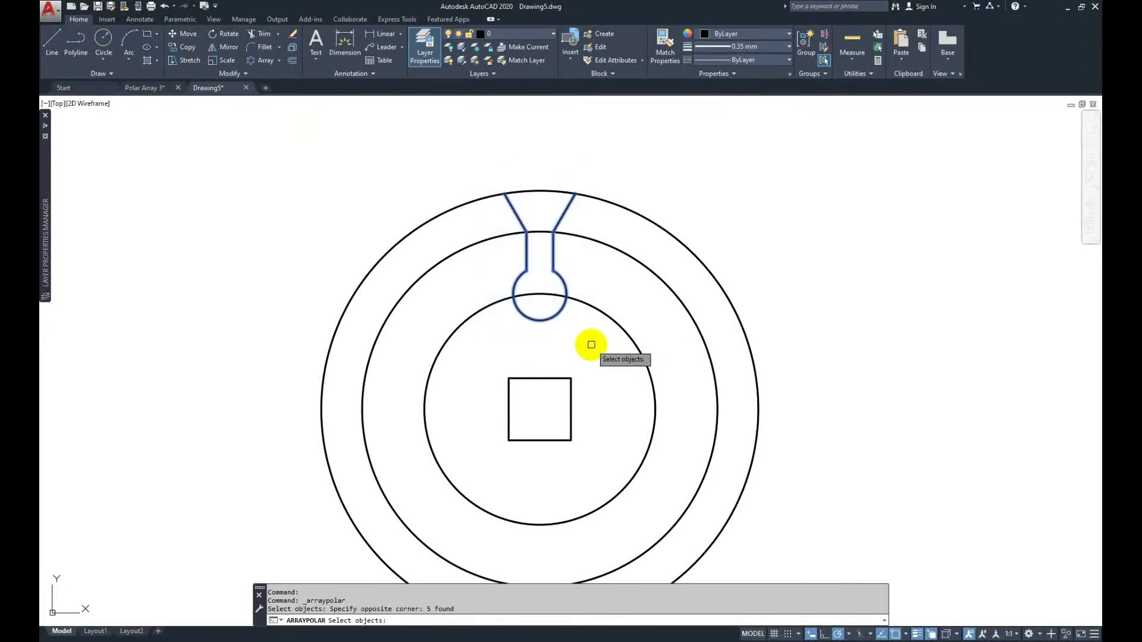
pyautogui.moveTo(590, 339); pyautogui.dragTo(619, 279, button='middle')
pyautogui.press('Return')
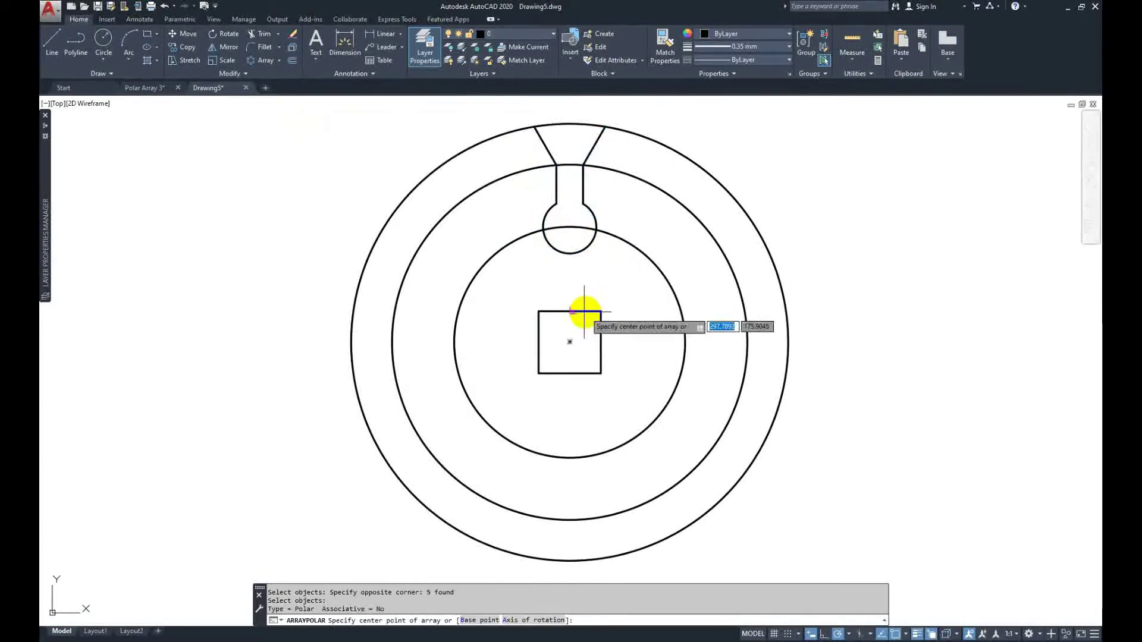
pyautogui.click(570, 343)
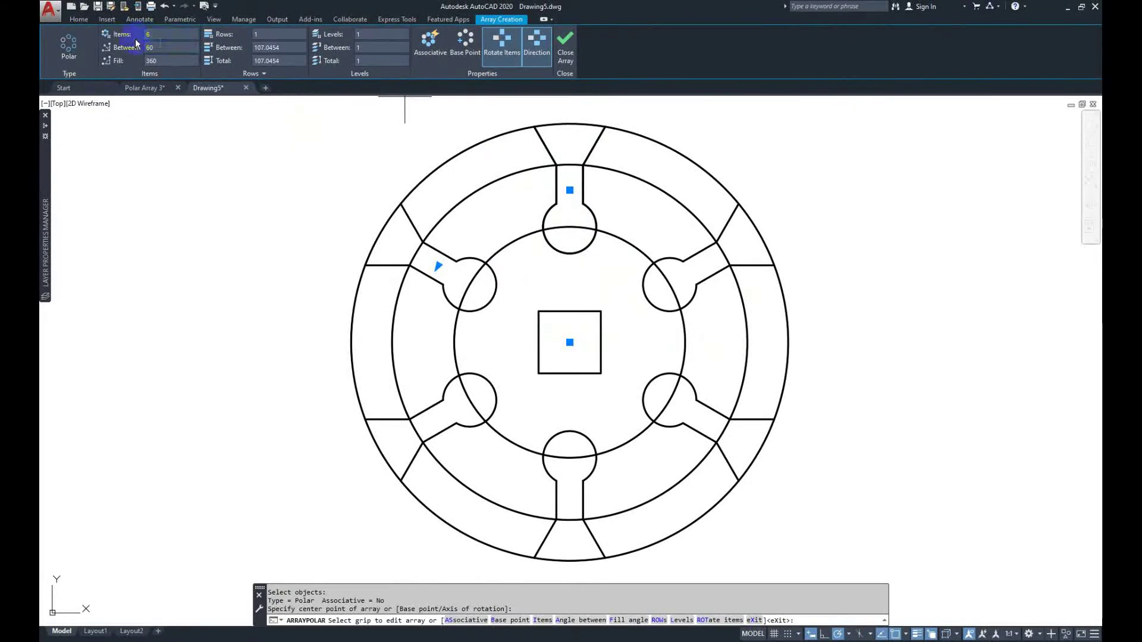
pyautogui.click(435, 51)
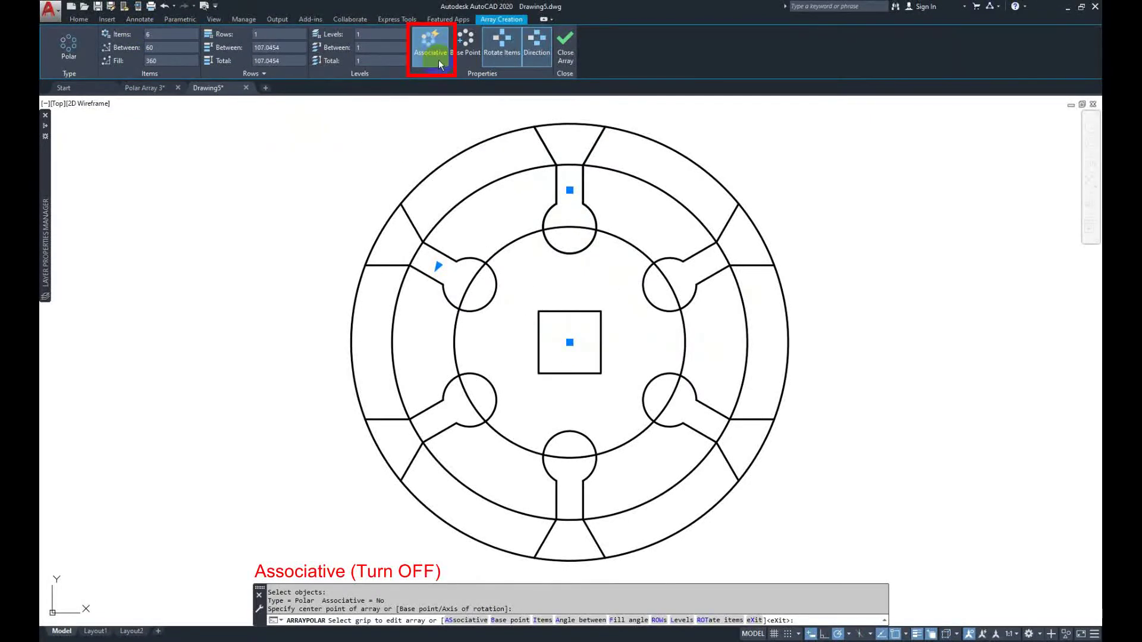
pyautogui.click(566, 52)
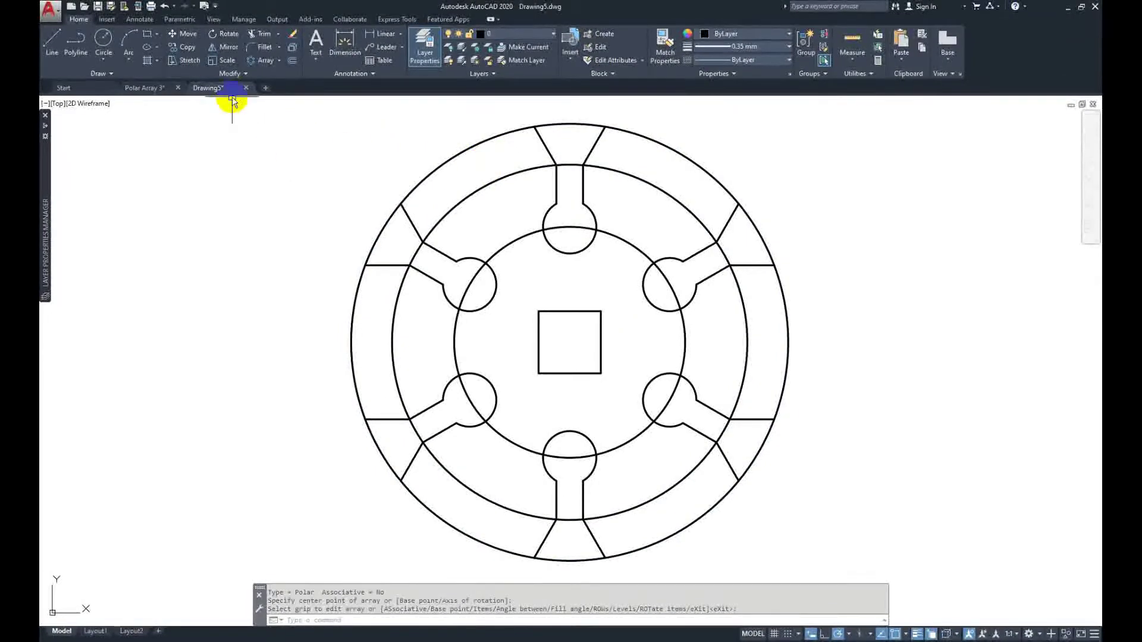
# Step: Rotate all rings and keyhole slots 30° about the square's centre
pyautogui.click(231, 37)
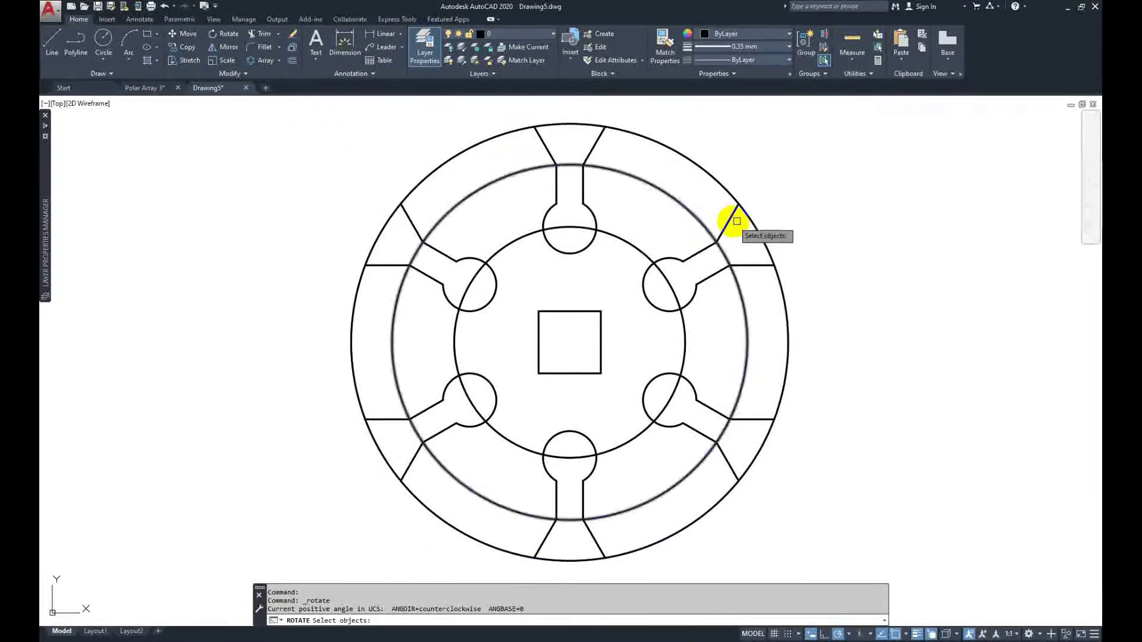
pyautogui.click(831, 312)
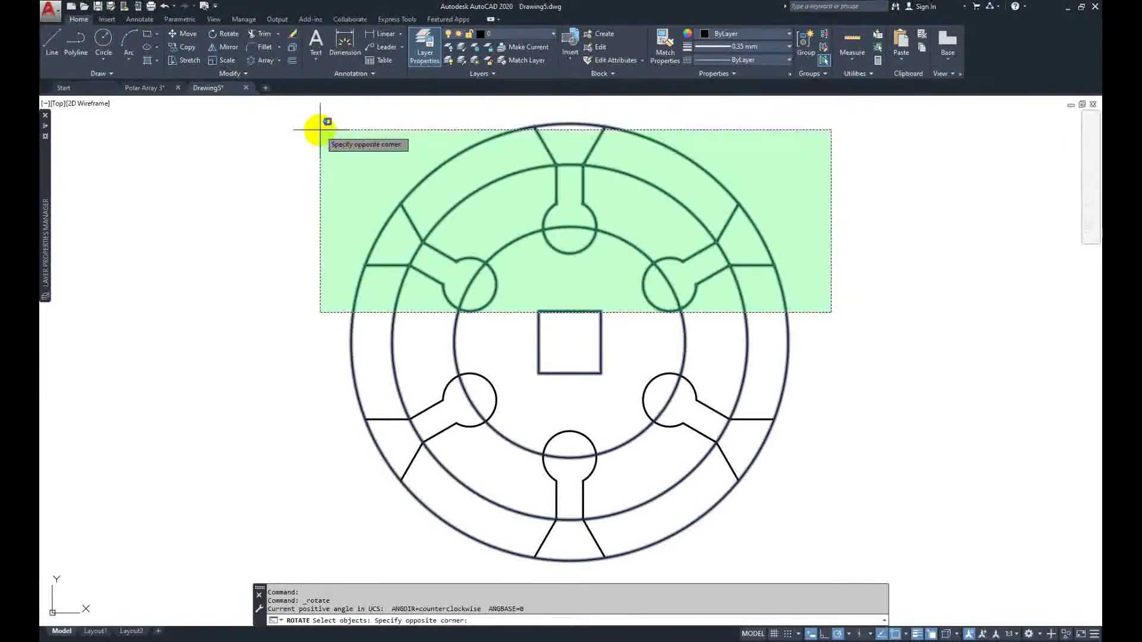
pyautogui.click(842, 267)
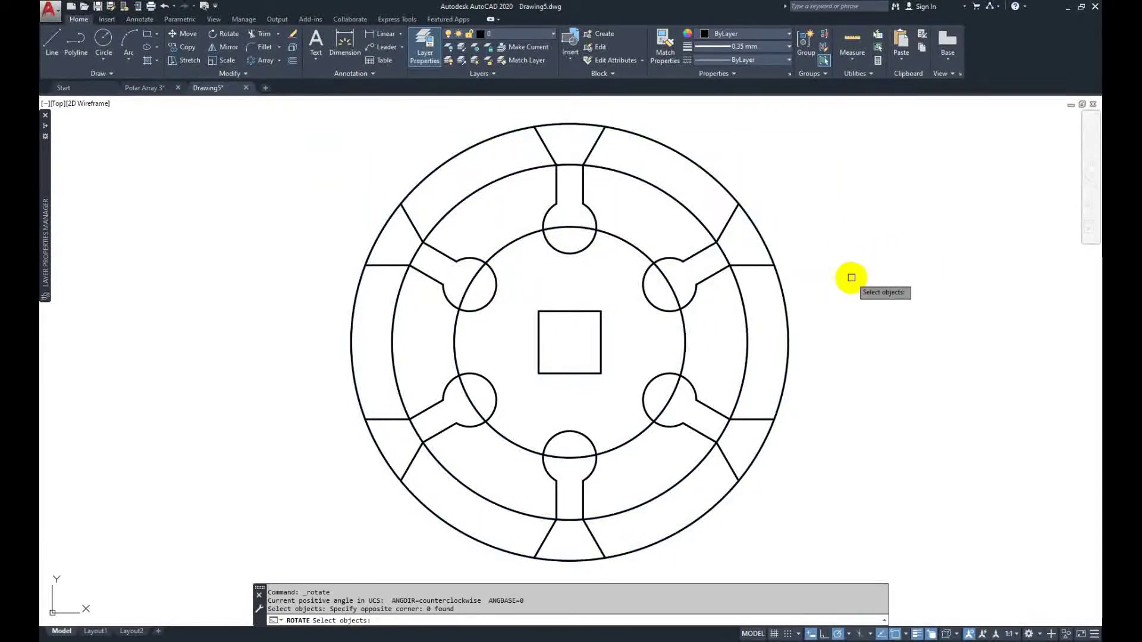
pyautogui.click(849, 287)
pyautogui.click(307, 118)
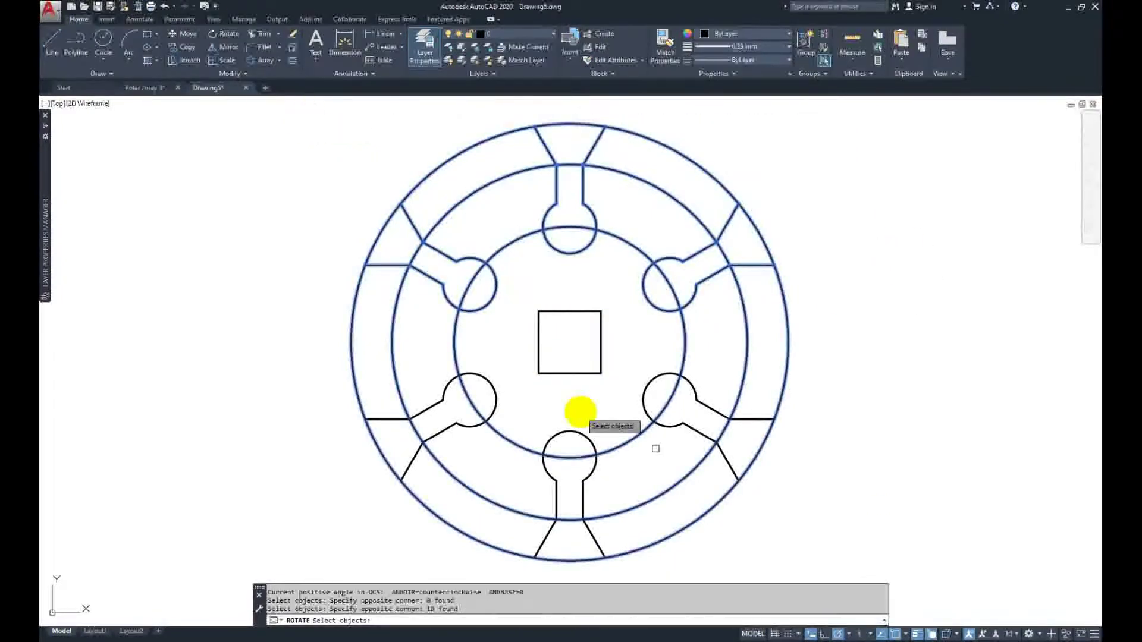
pyautogui.click(877, 522)
pyautogui.click(293, 389)
pyautogui.press('Return')
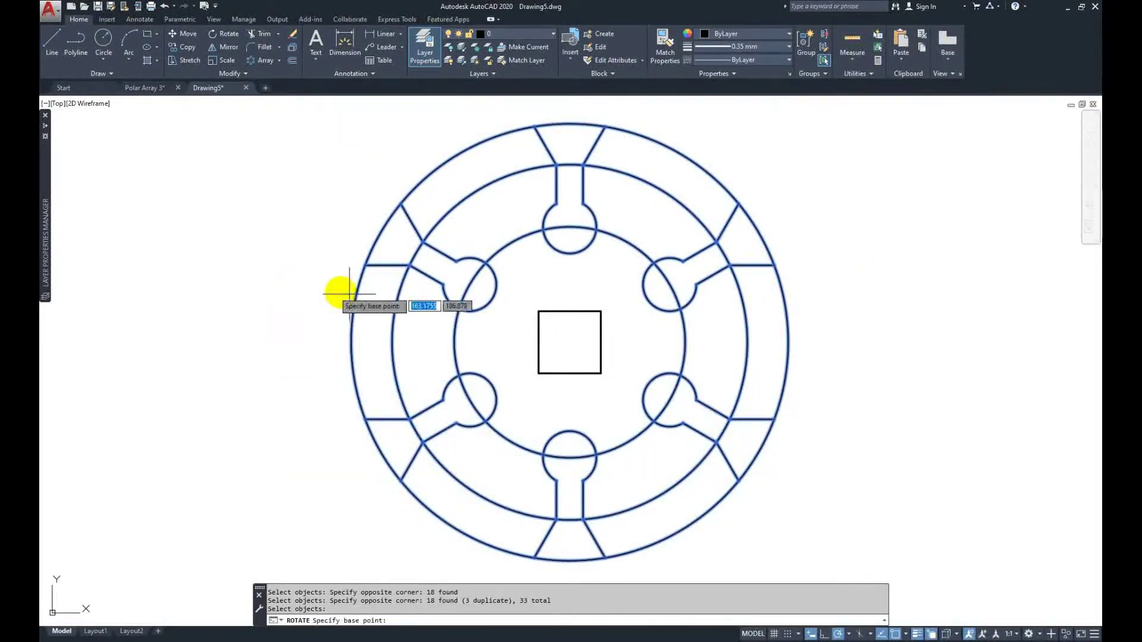
pyautogui.click(570, 342)
pyautogui.write('30')
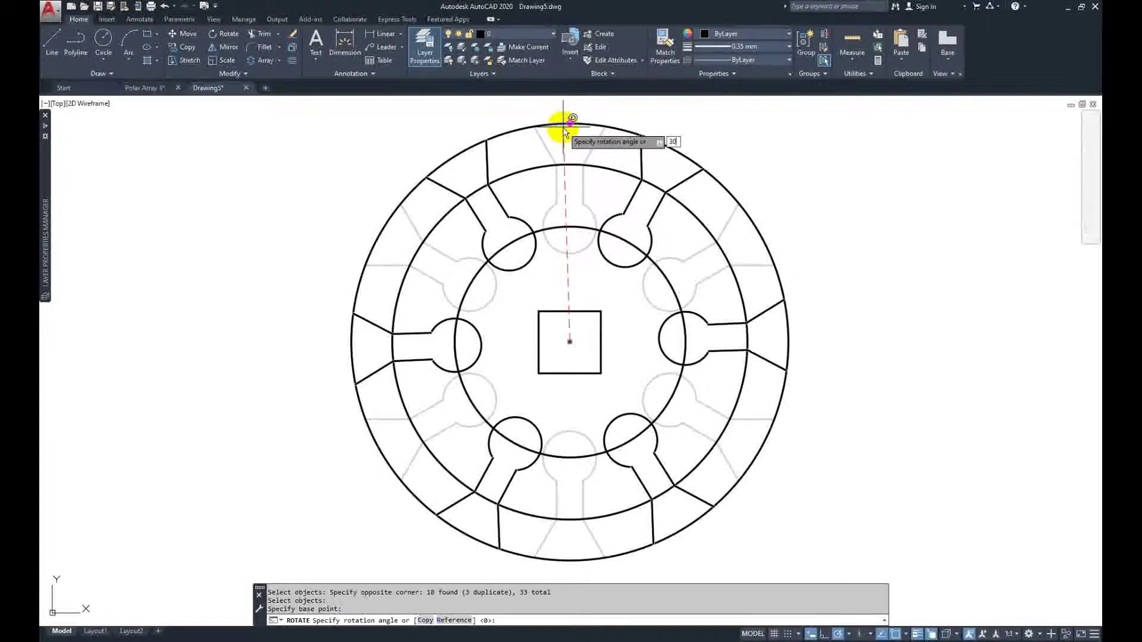
pyautogui.press('Return')
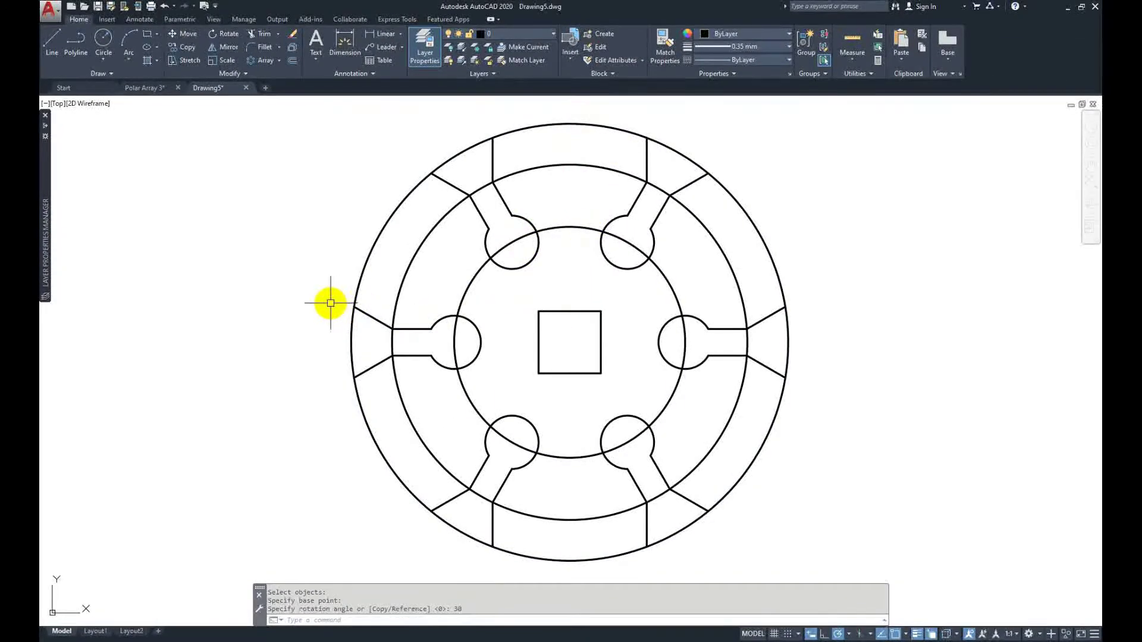
pyautogui.click(314, 290)
# Step: Erase the left and right keyhole slots and their circles, leaving four slots
pyautogui.click(521, 386)
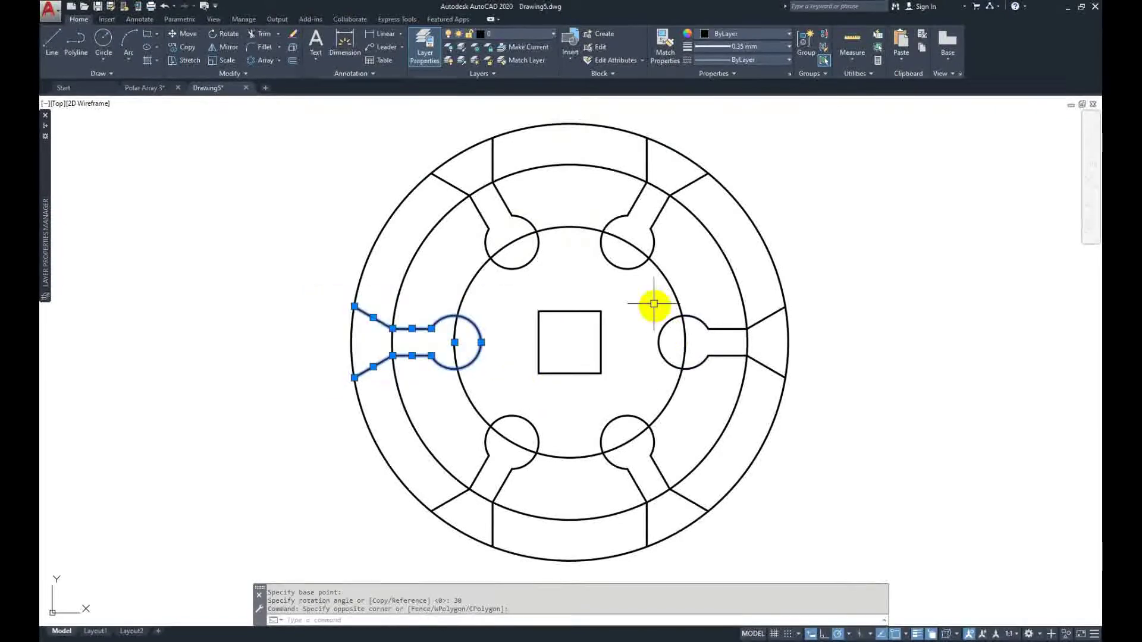
pyautogui.click(633, 292)
pyautogui.click(879, 394)
pyautogui.rightClick(832, 235)
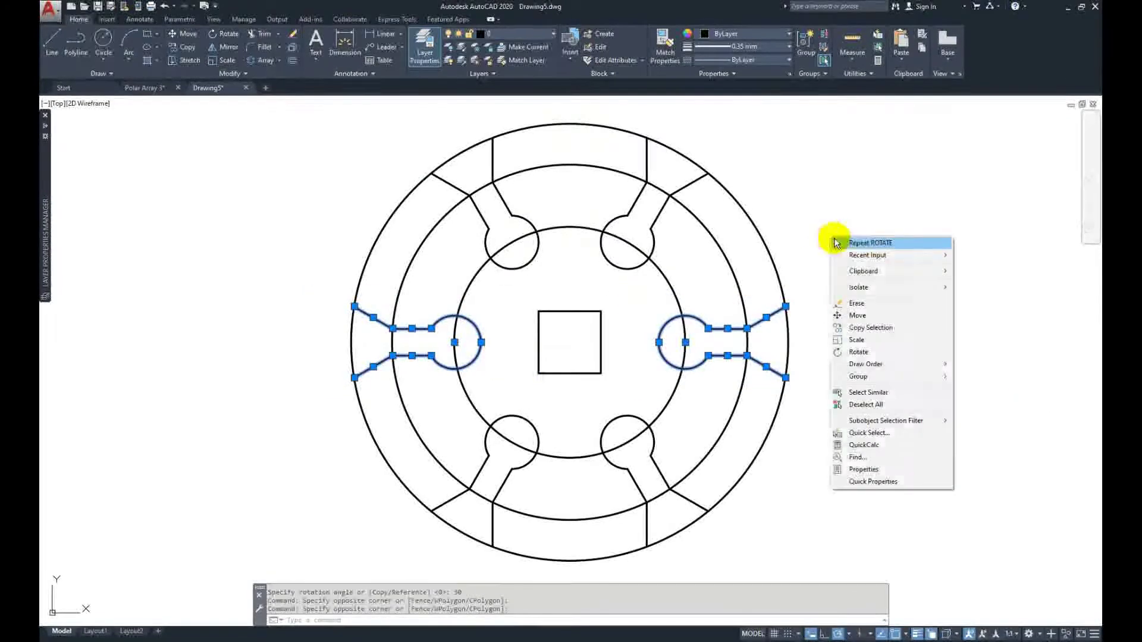
pyautogui.click(854, 305)
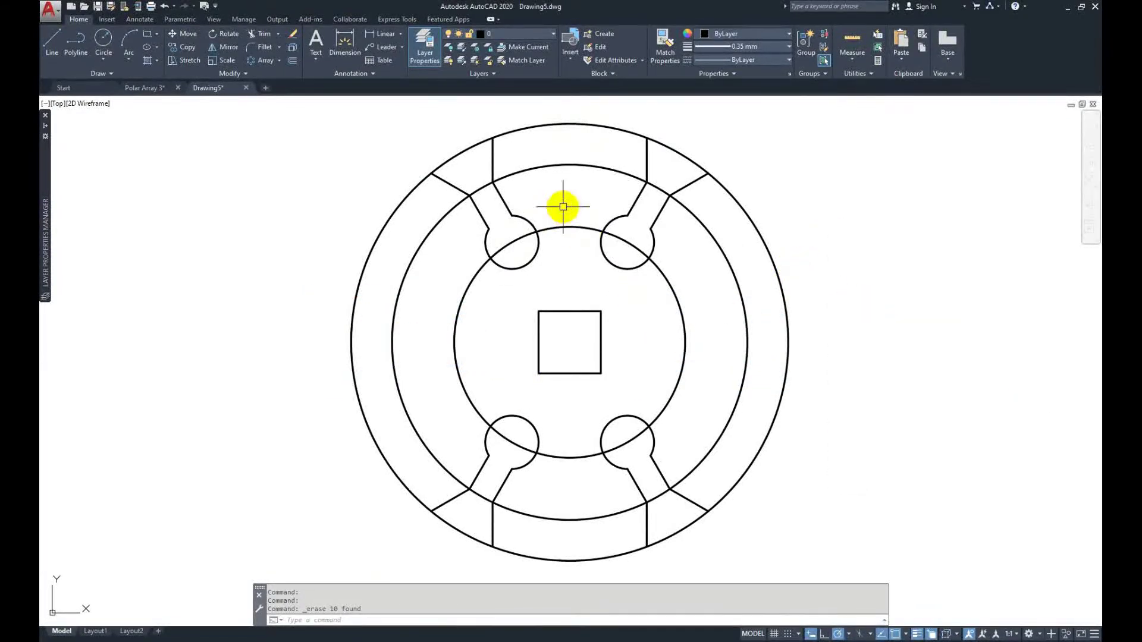
pyautogui.click(149, 89)
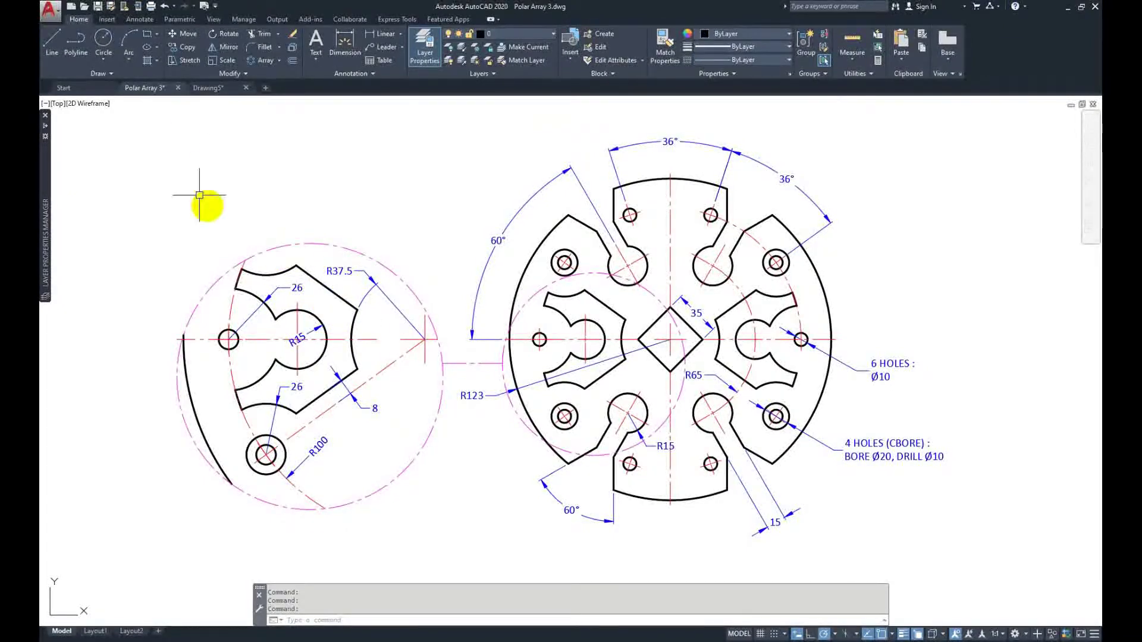
# Step: Draw a radius-15 circle where the left slot was and compare with the Polar Array 3 reference
pyautogui.click(209, 89)
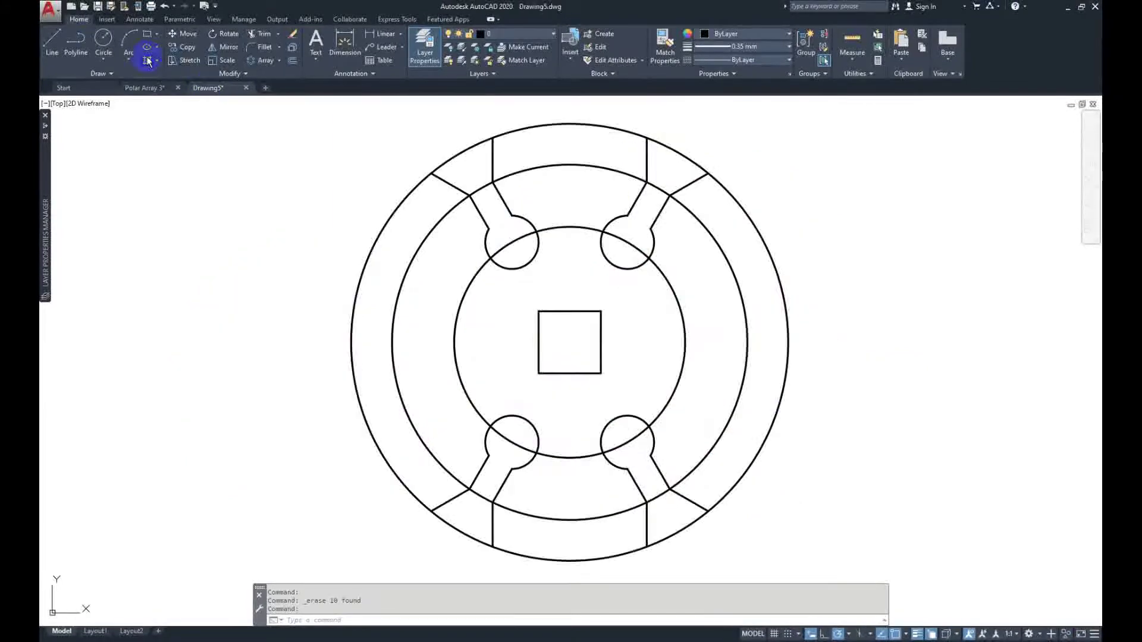
pyautogui.click(103, 41)
pyautogui.click(455, 342)
pyautogui.write('15')
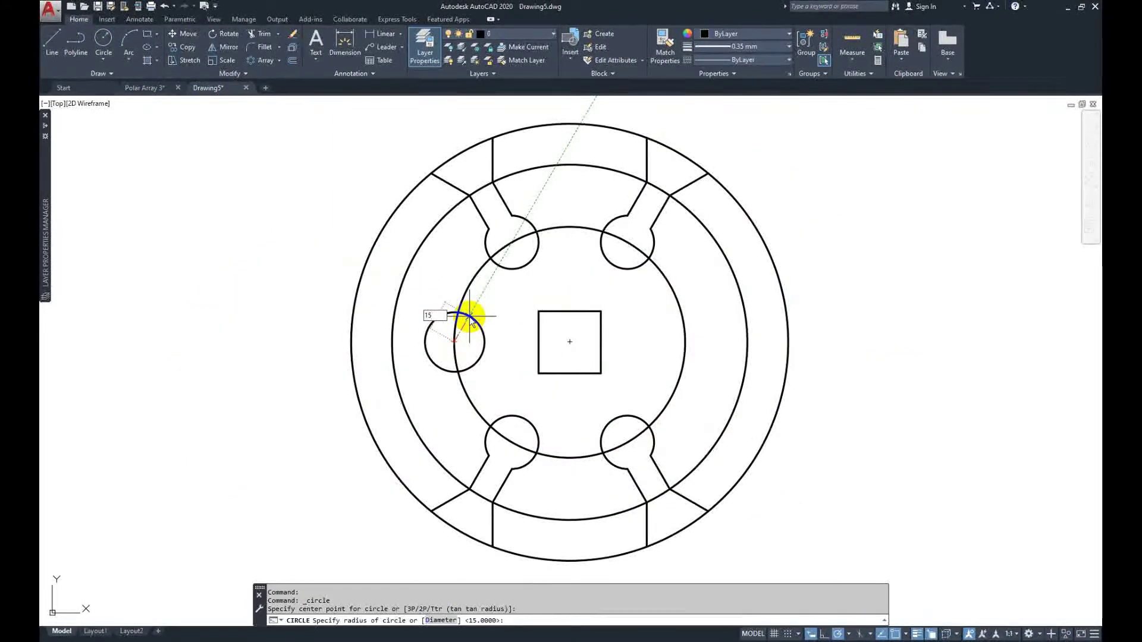
pyautogui.press('Return')
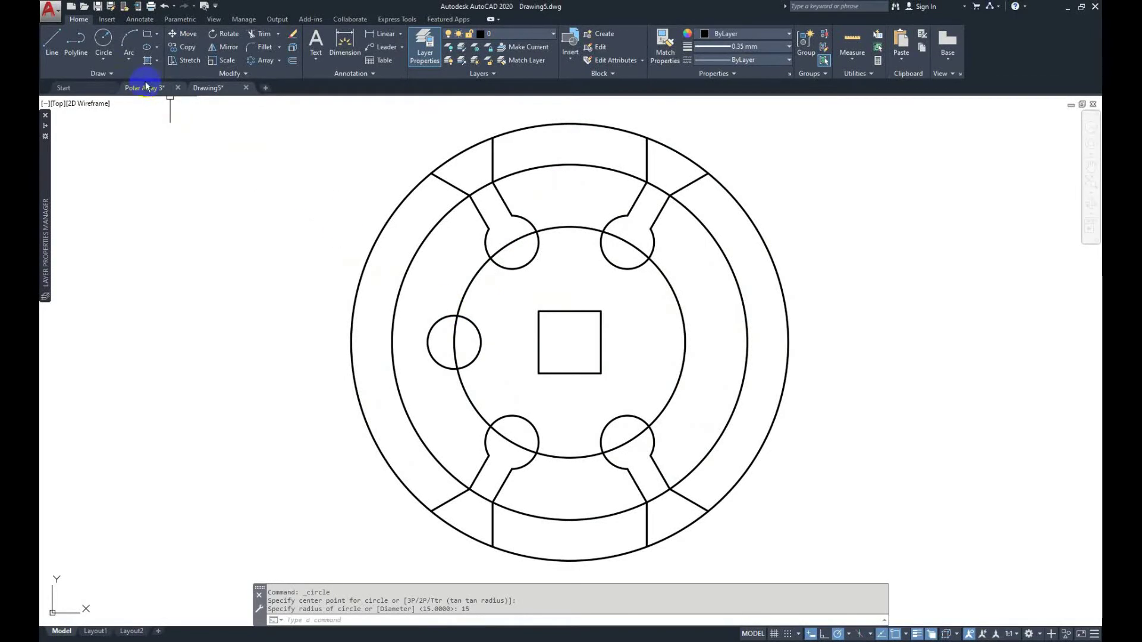
pyautogui.click(145, 87)
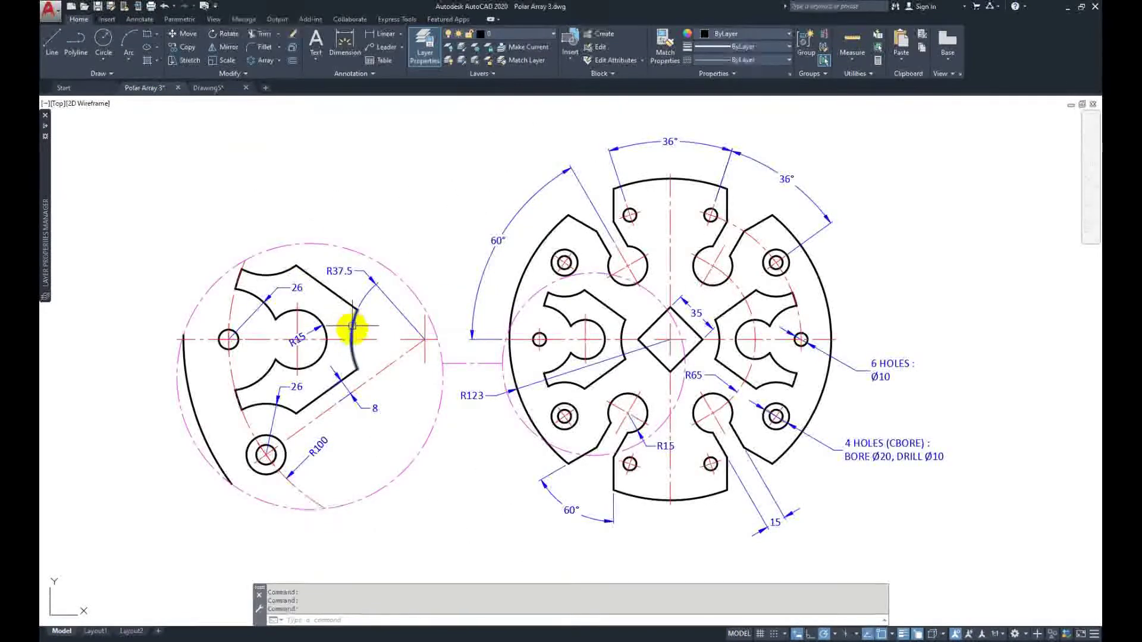
# Step: Draw a radius-37.5 circle centred on the square and check the reference again
pyautogui.click(219, 89)
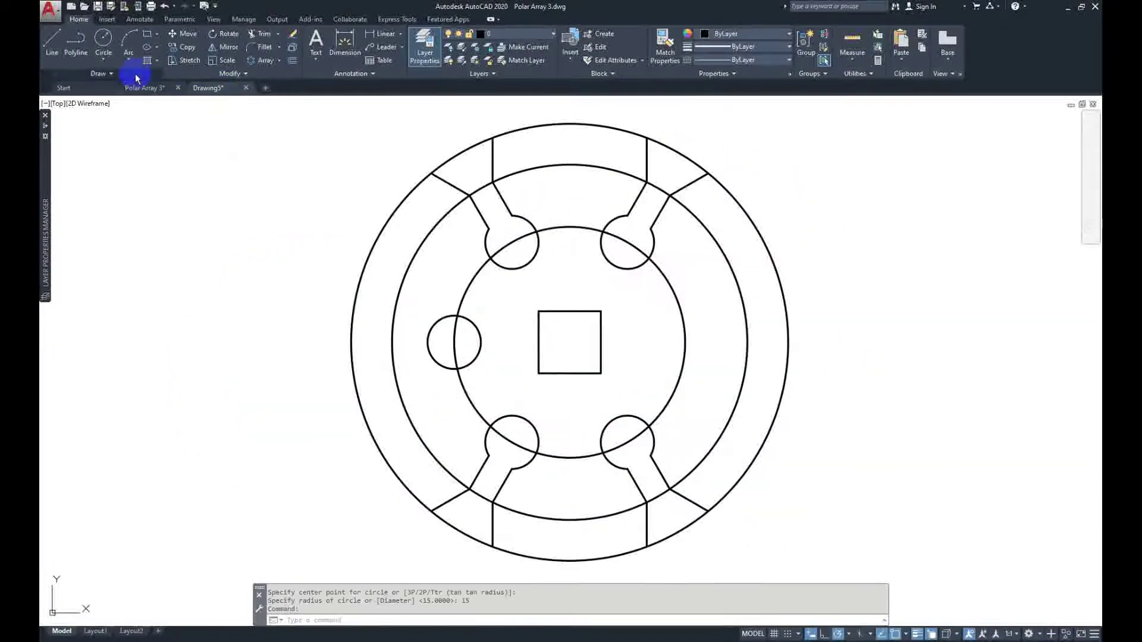
pyautogui.click(107, 39)
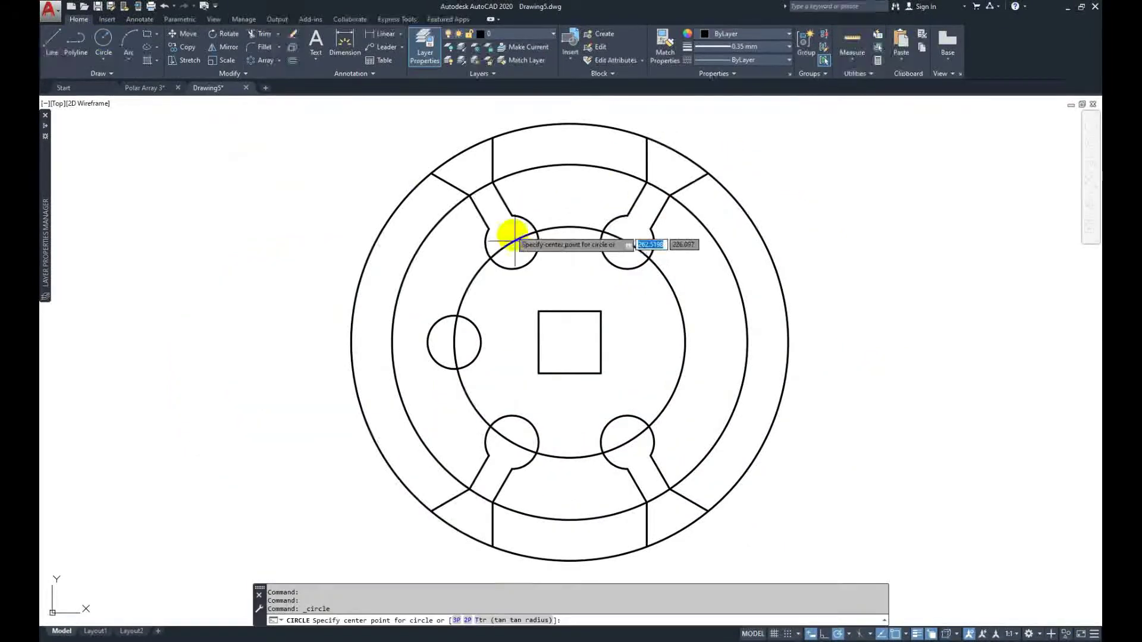
pyautogui.click(570, 343)
pyautogui.write('37.5')
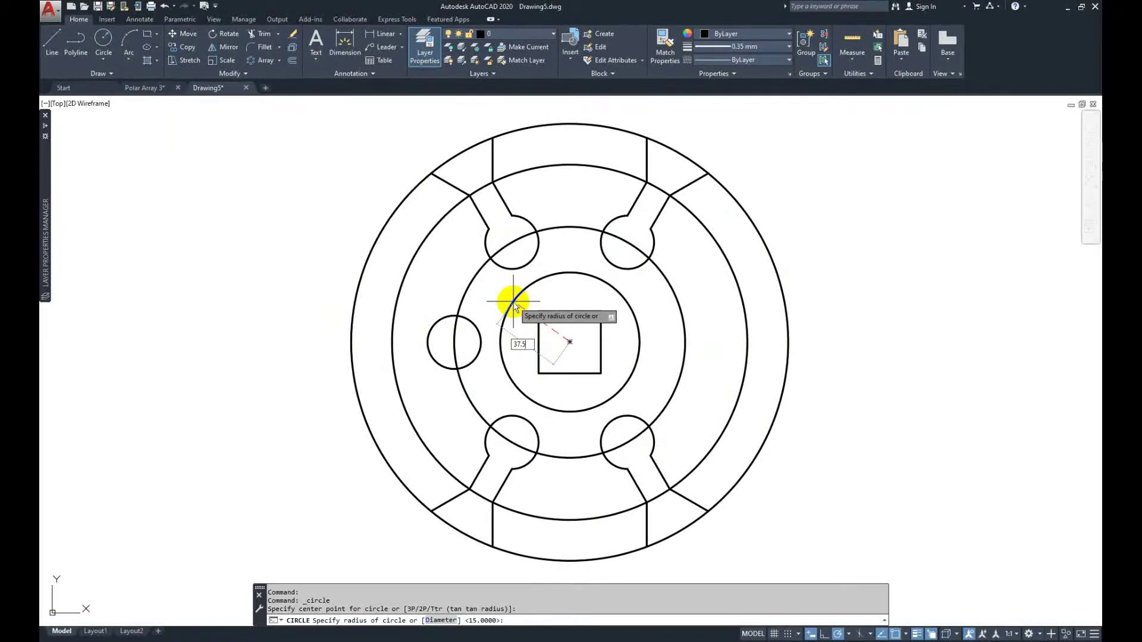
pyautogui.press('Return')
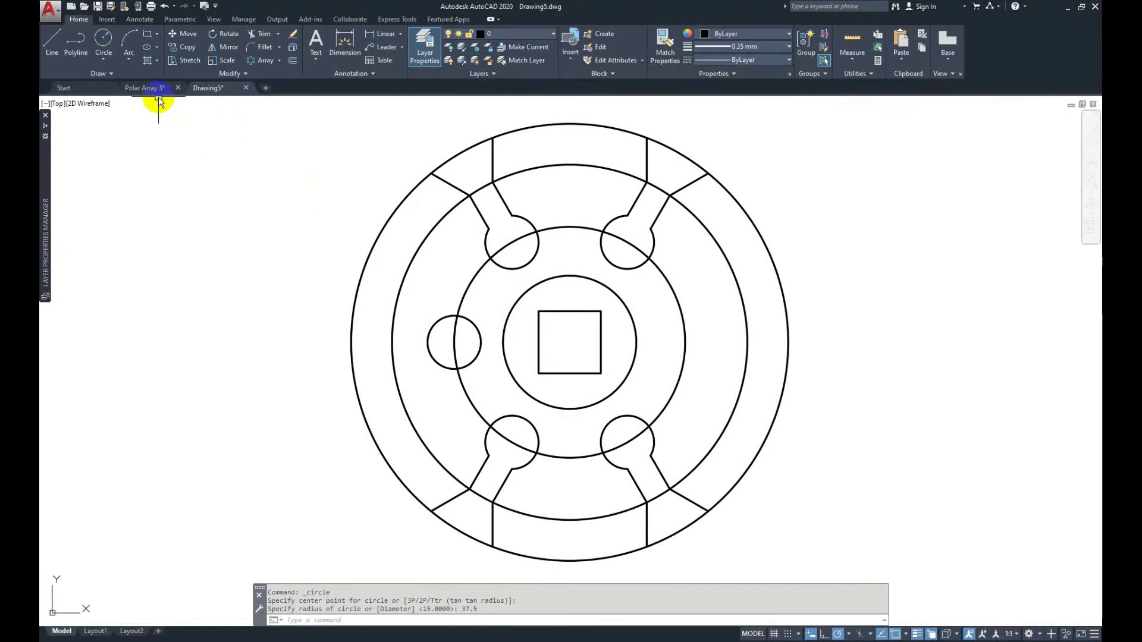
pyautogui.click(143, 91)
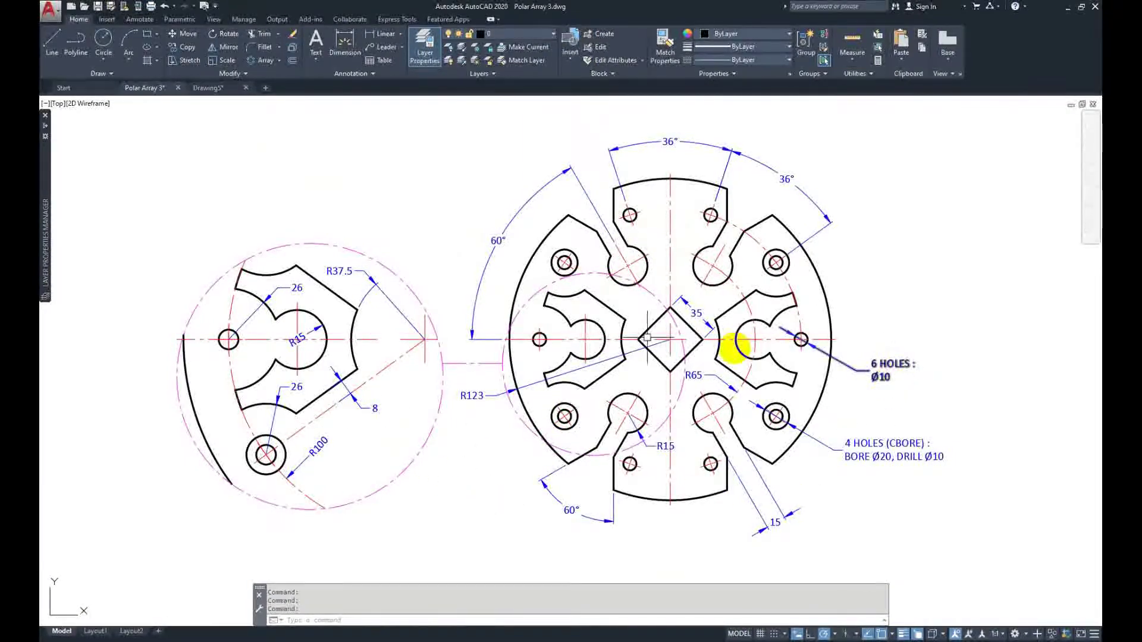
pyautogui.click(208, 88)
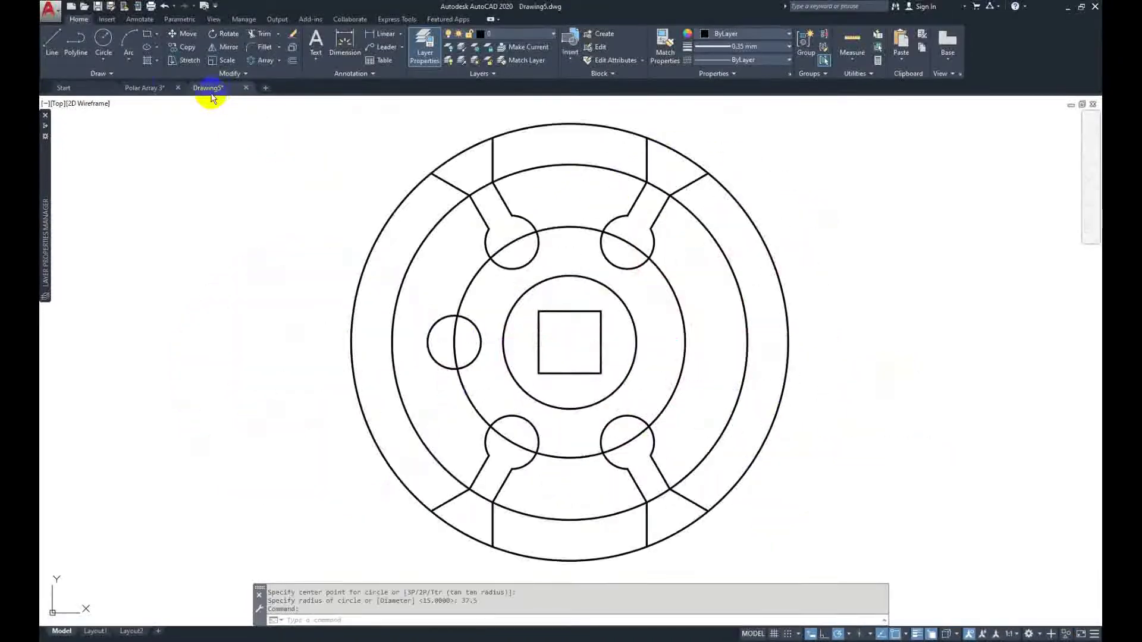
# Step: Draw a radius-5 circle on the left side of the middle ring
pyautogui.click(105, 42)
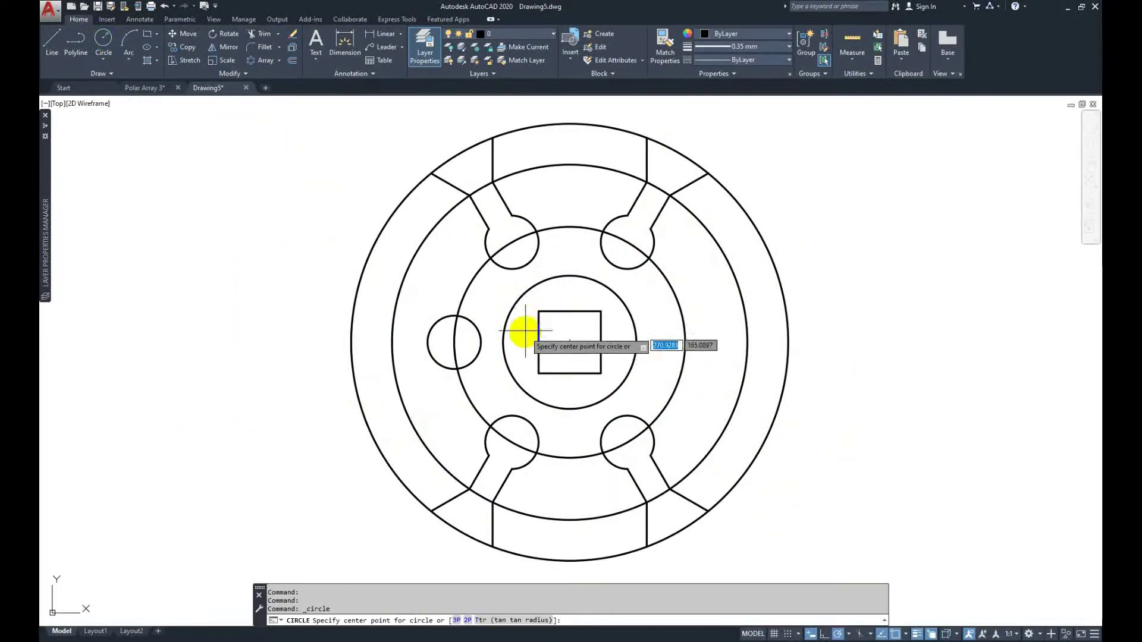
pyautogui.click(392, 342)
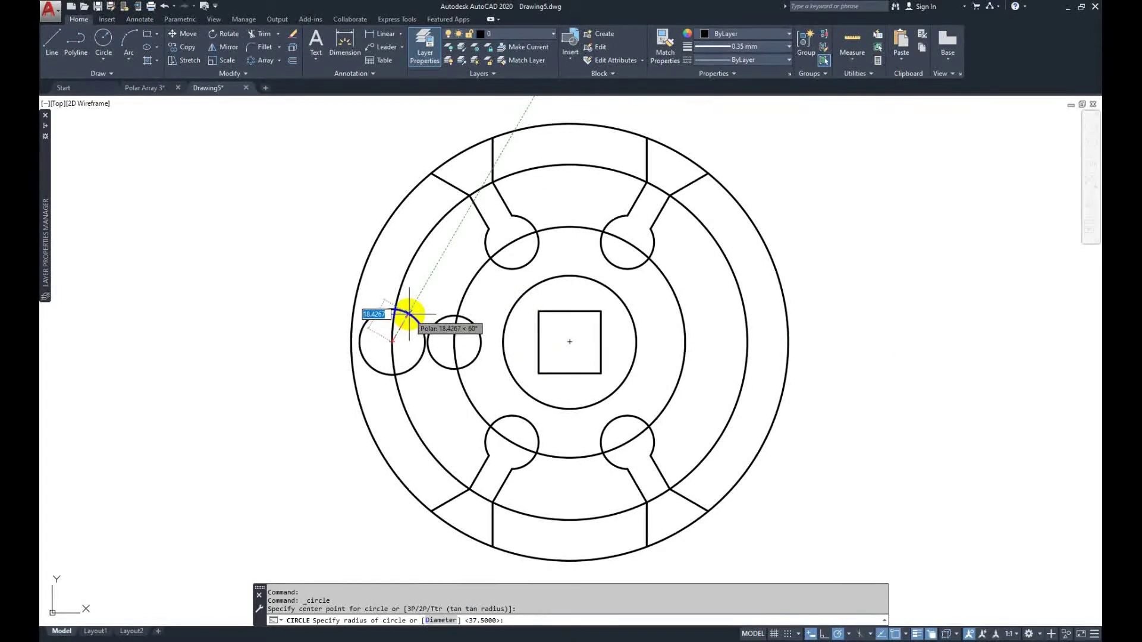
pyautogui.write('5')
pyautogui.press('Return')
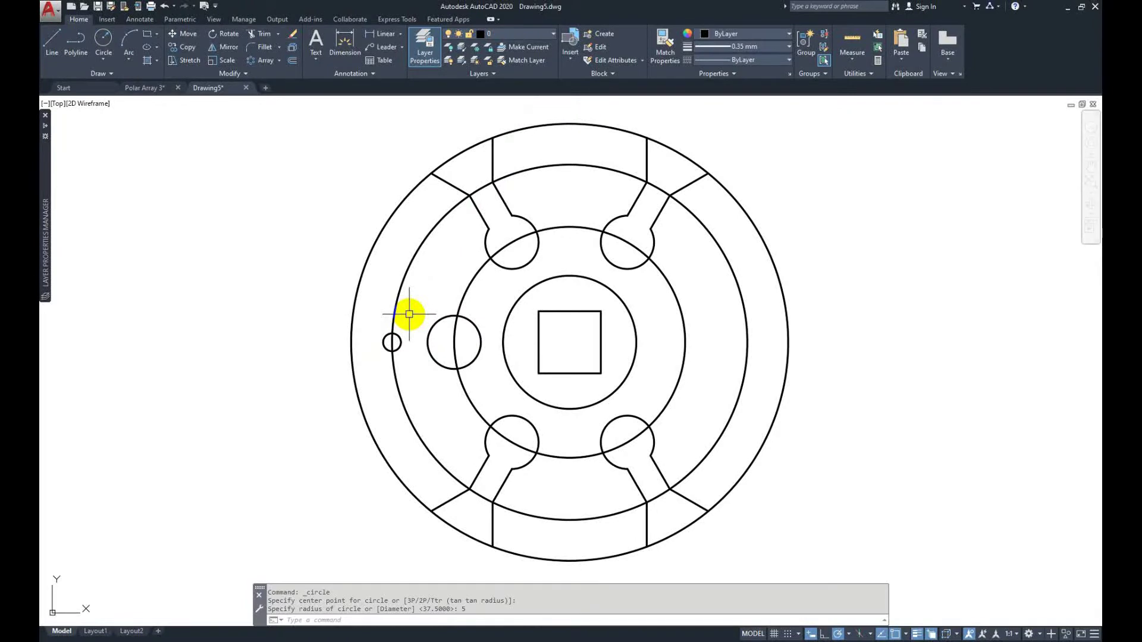
# Step: Polar-array the small circle into 10 items around the square's centre
pyautogui.click(265, 62)
pyautogui.click(369, 321)
pyautogui.click(416, 369)
pyautogui.press('Return')
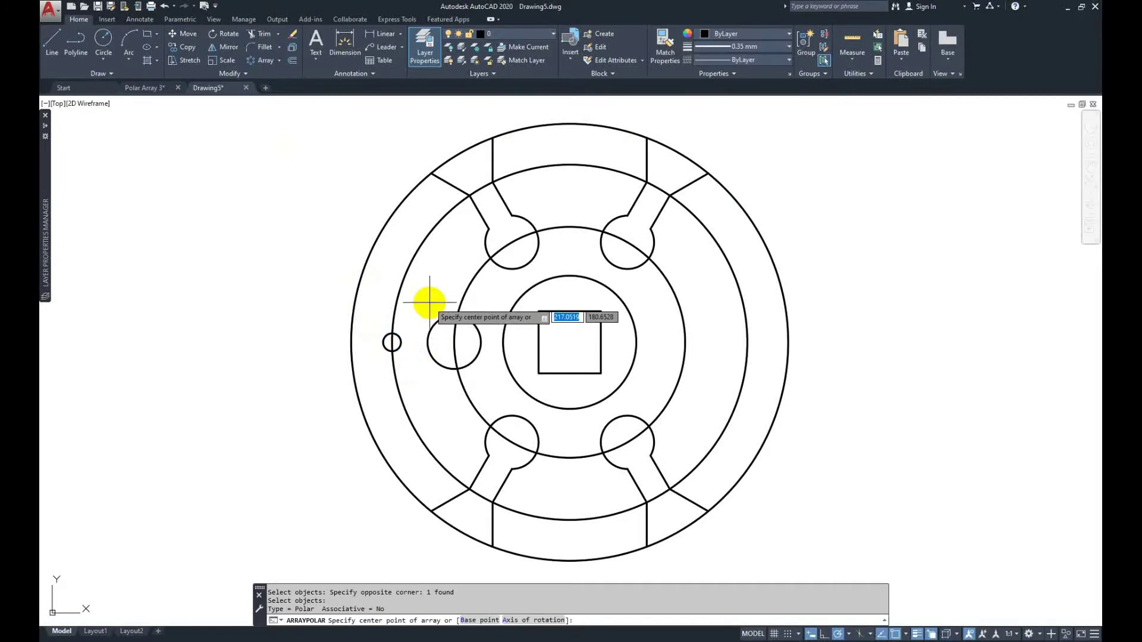
pyautogui.click(570, 343)
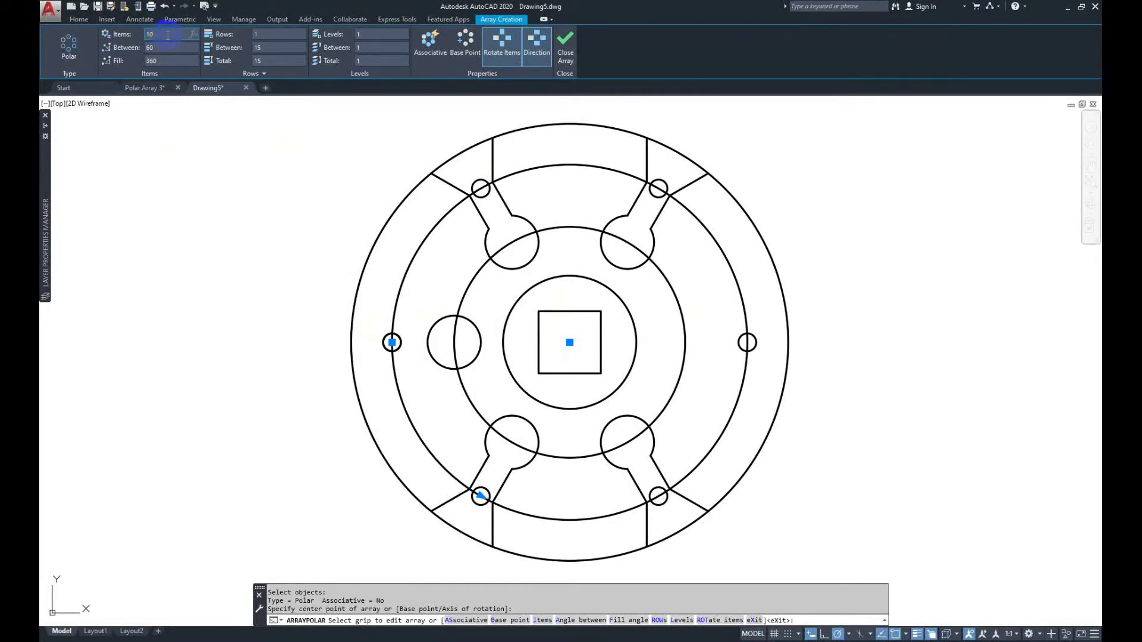
pyautogui.click(565, 46)
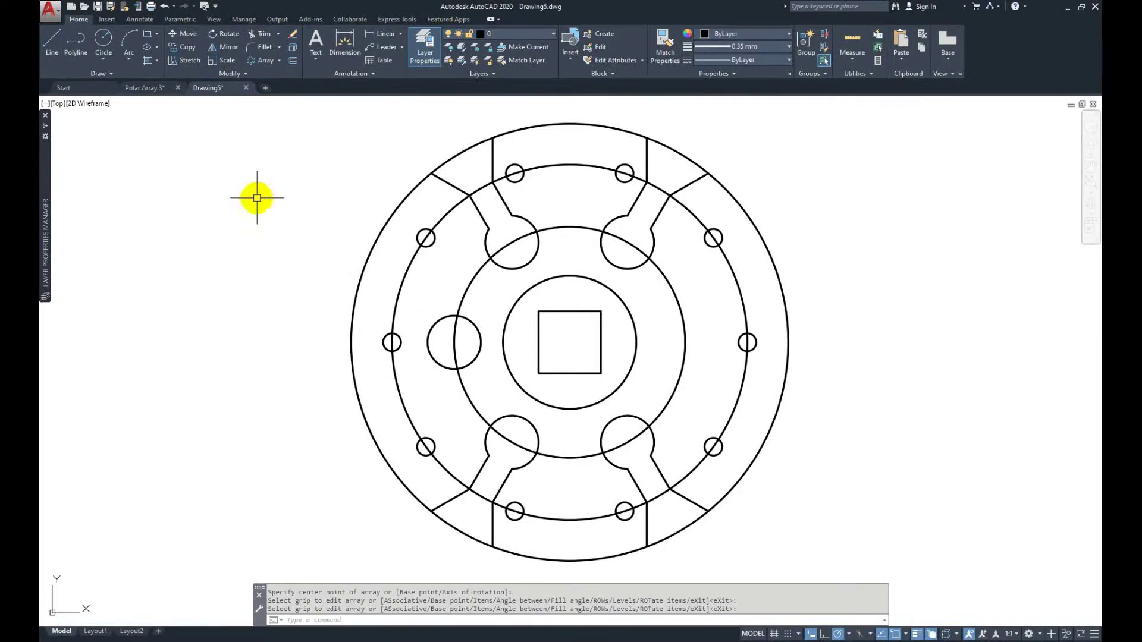
pyautogui.click(142, 89)
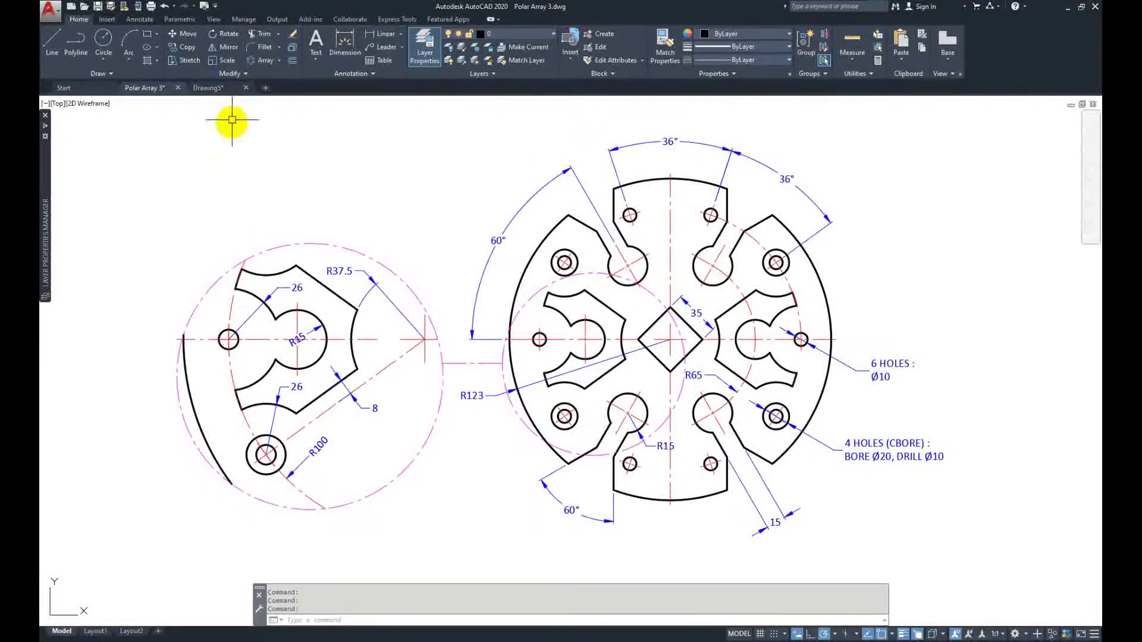
# Step: Draw a radius-26 circle centred on the left small hole
pyautogui.click(212, 90)
pyautogui.click(101, 39)
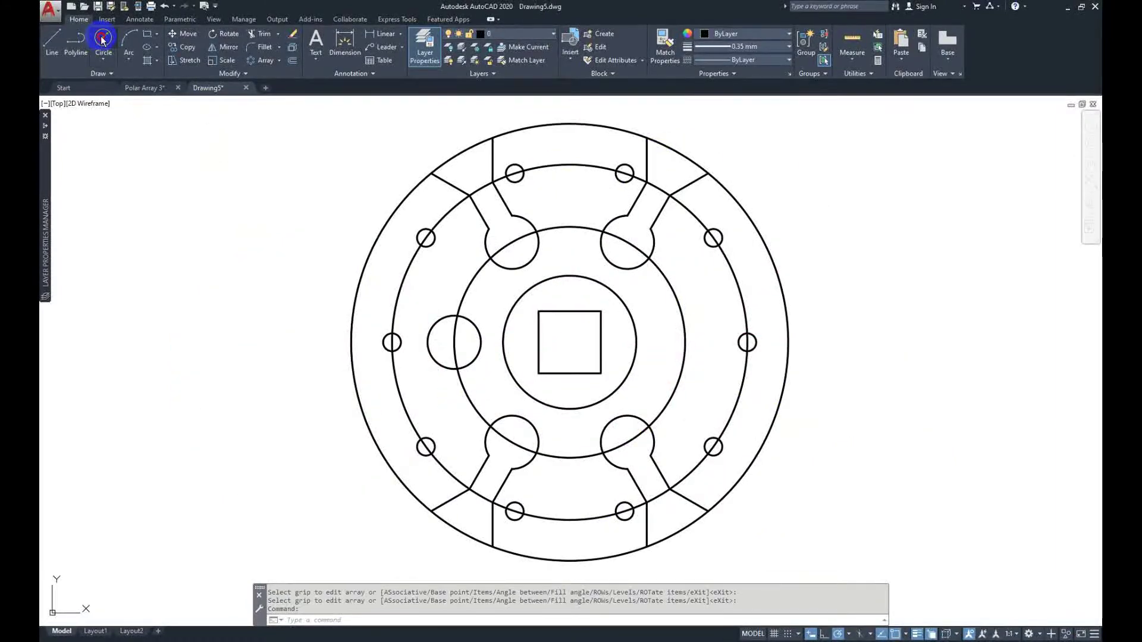
pyautogui.click(392, 341)
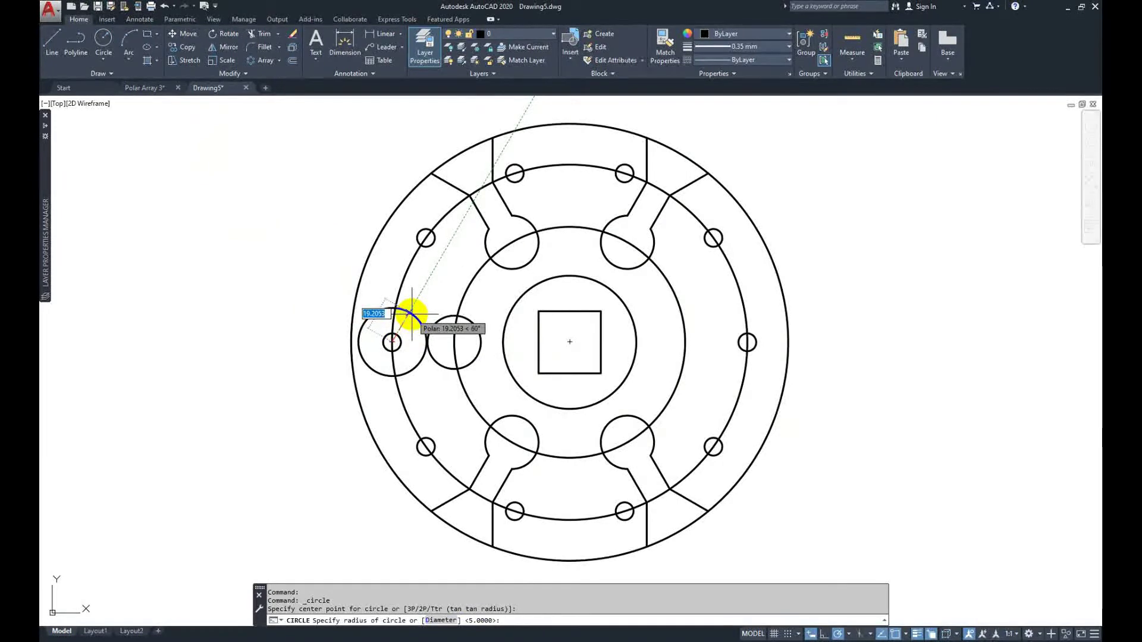
pyautogui.write('26')
pyautogui.press('Return')
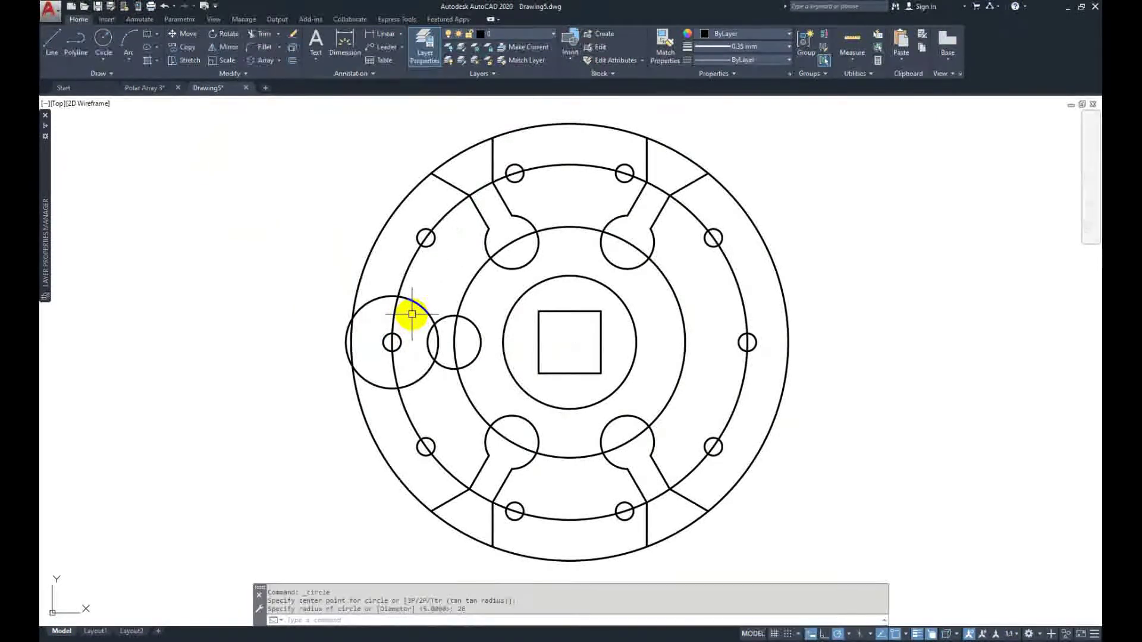
# Step: Erase the two intermediate ring circles and view the Polar Array 3 reference
pyautogui.click(469, 278)
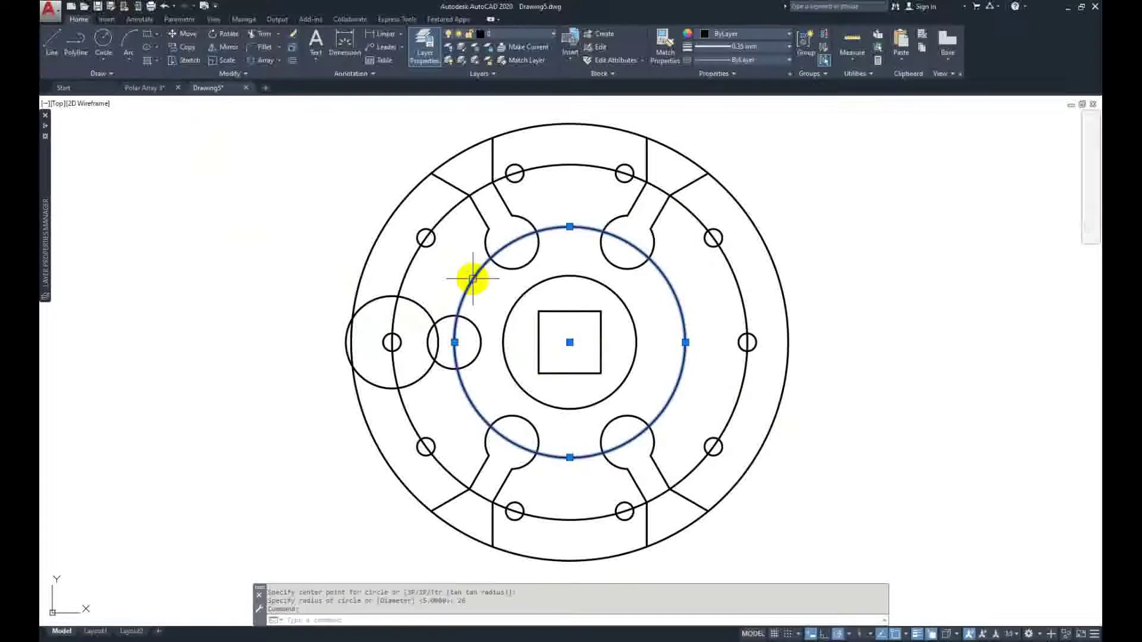
pyautogui.rightClick(366, 204)
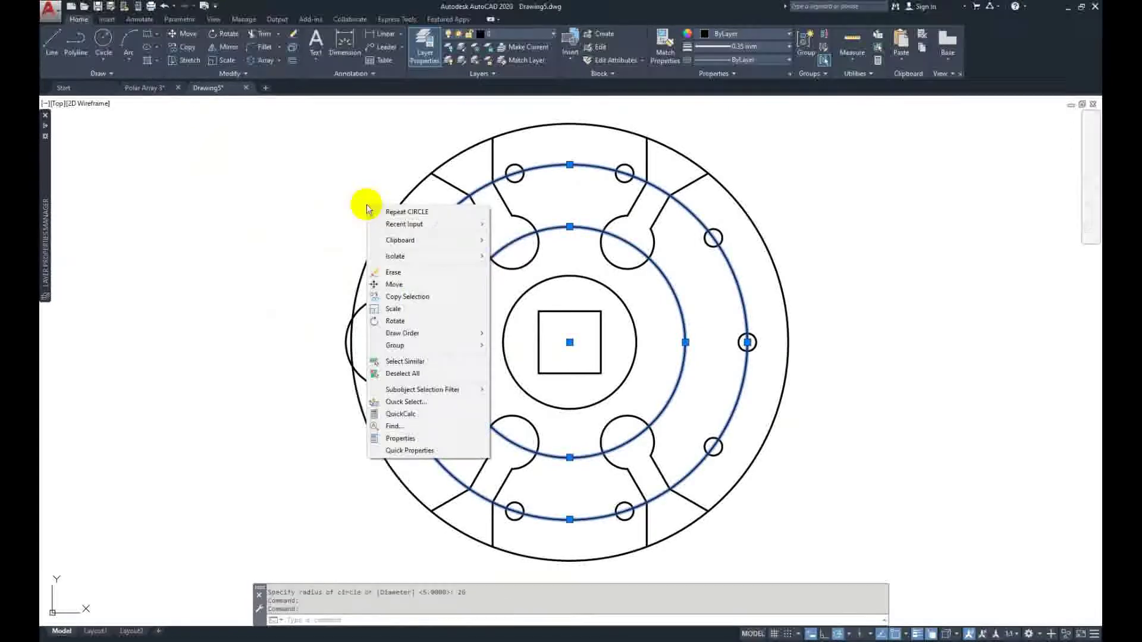
pyautogui.click(386, 271)
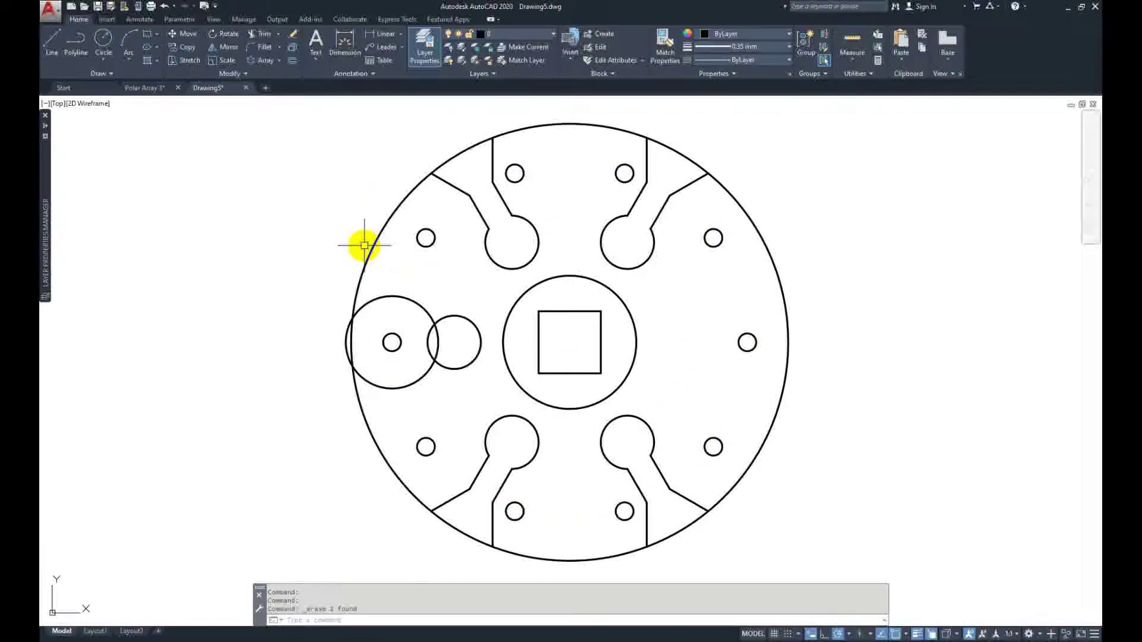
pyautogui.click(144, 88)
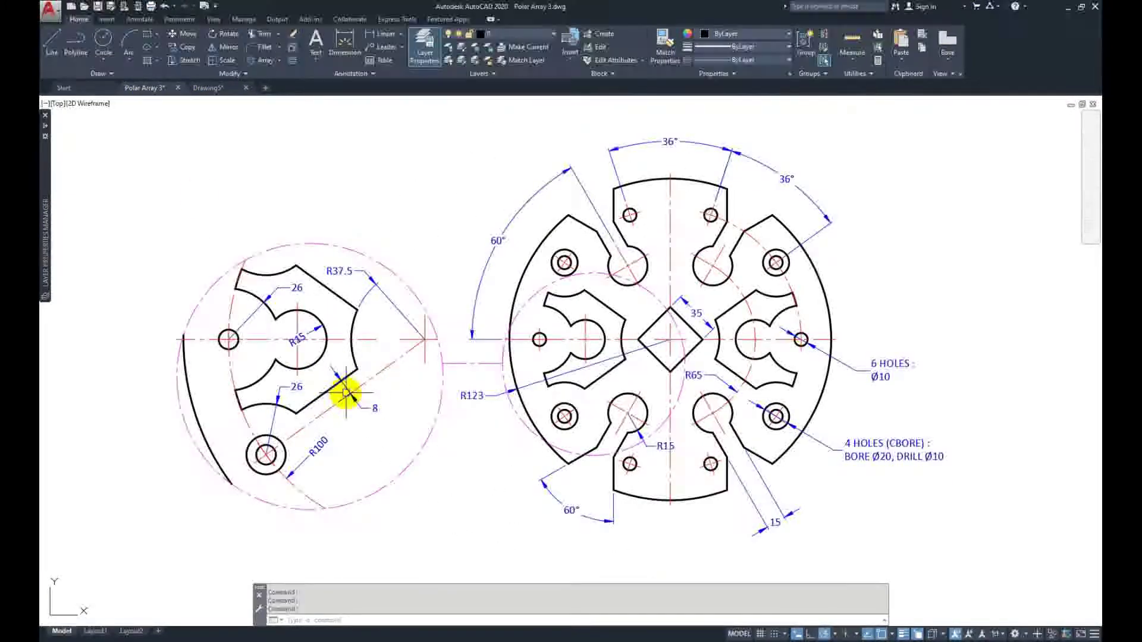
# Step: Draw a line from the square's centre to the lower-left hole's centre
pyautogui.click(200, 88)
pyautogui.click(52, 40)
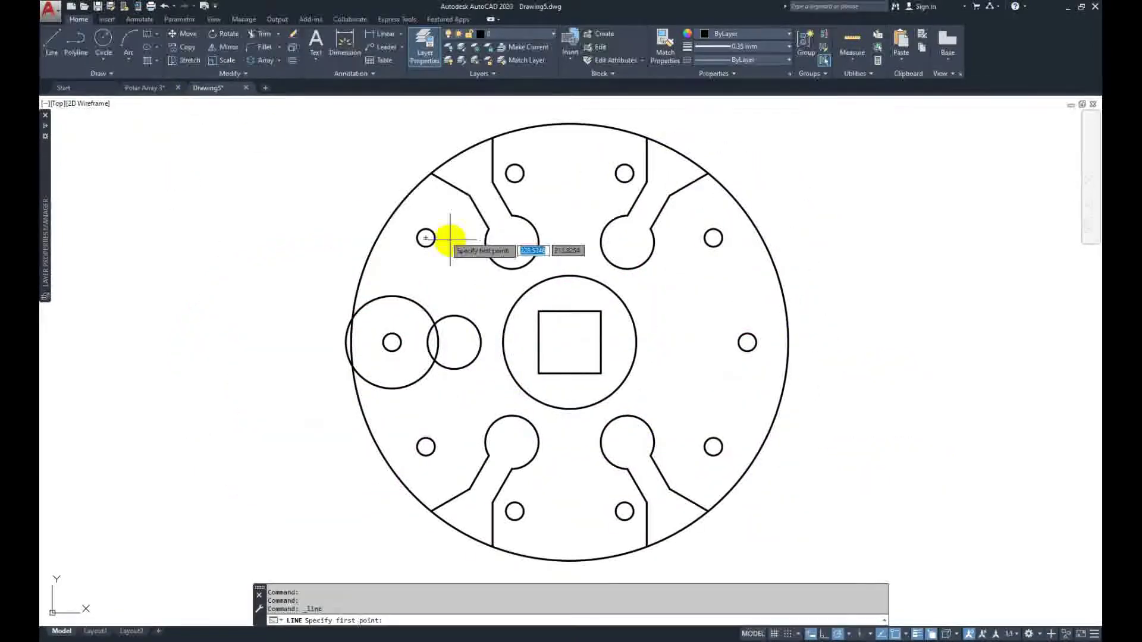
pyautogui.click(568, 339)
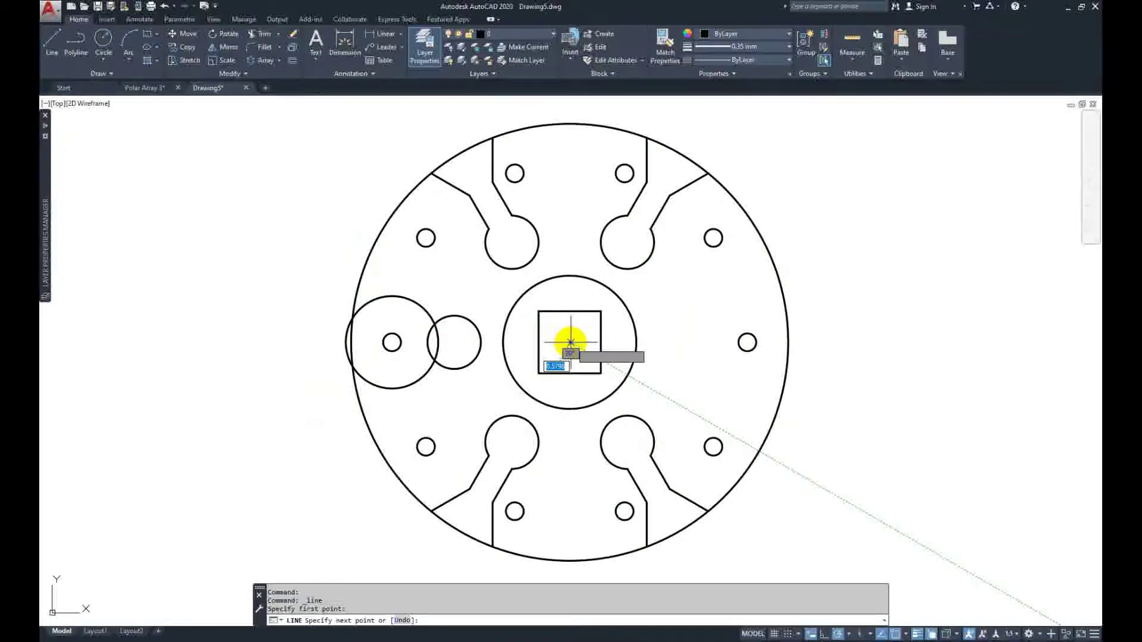
pyautogui.click(426, 446)
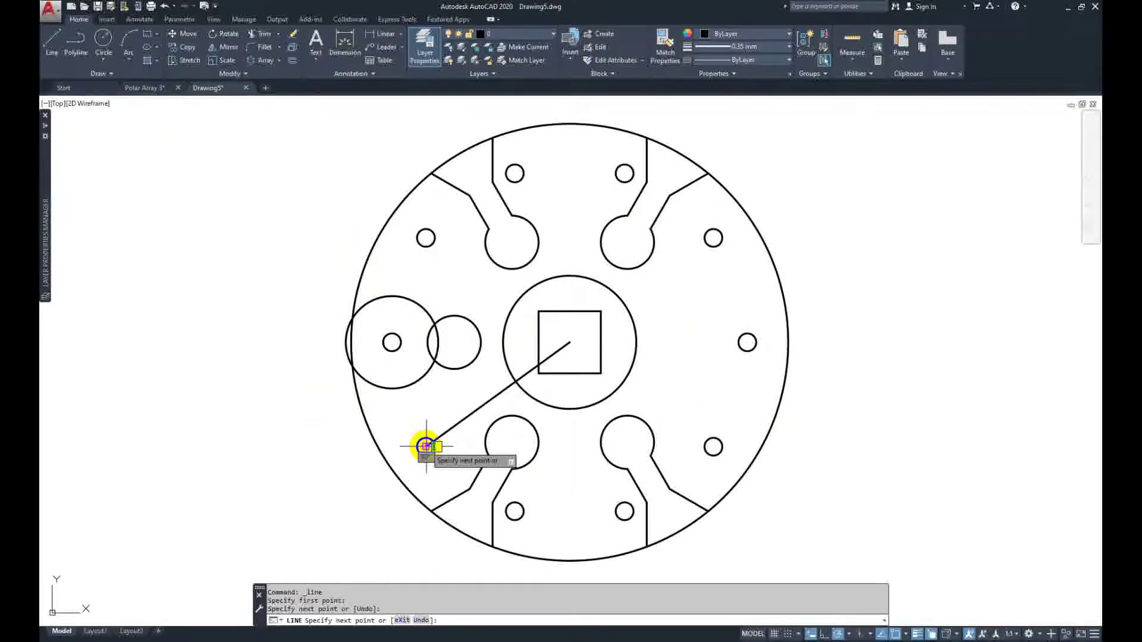
# Step: Offset the diagonal line 8 units to the upper-left side
pyautogui.click(293, 62)
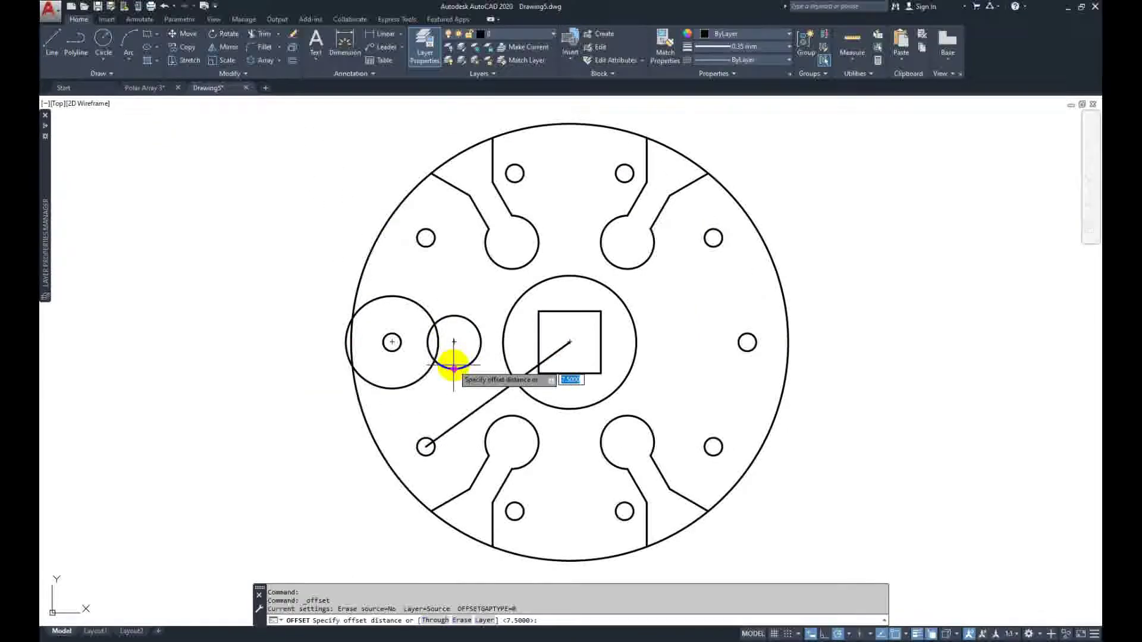
pyautogui.write('8')
pyautogui.press('Return')
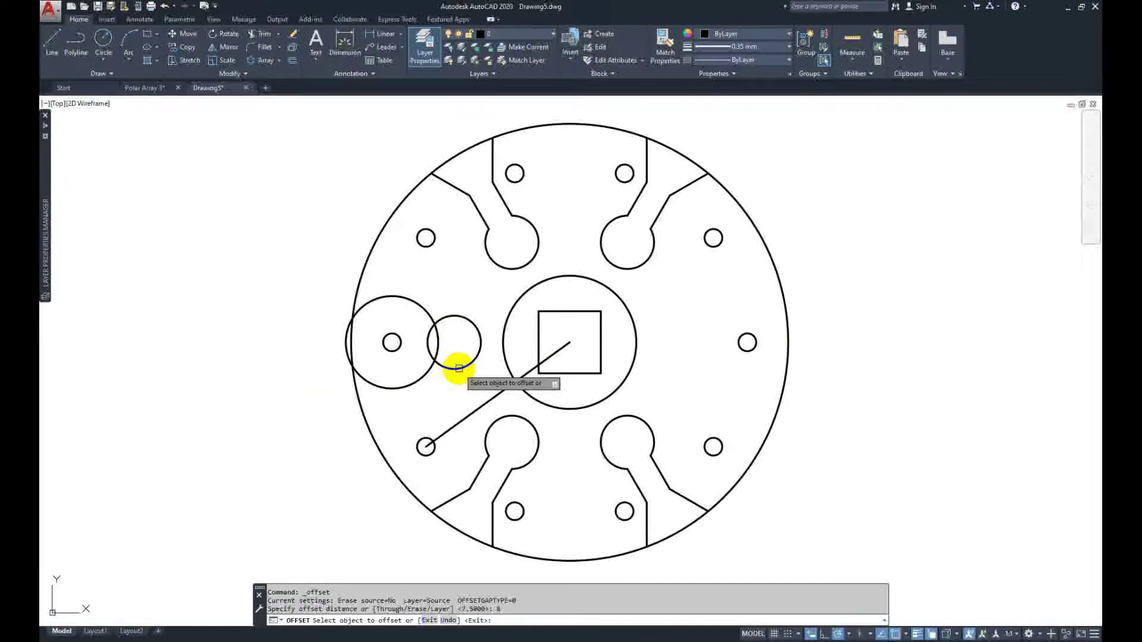
pyautogui.click(494, 397)
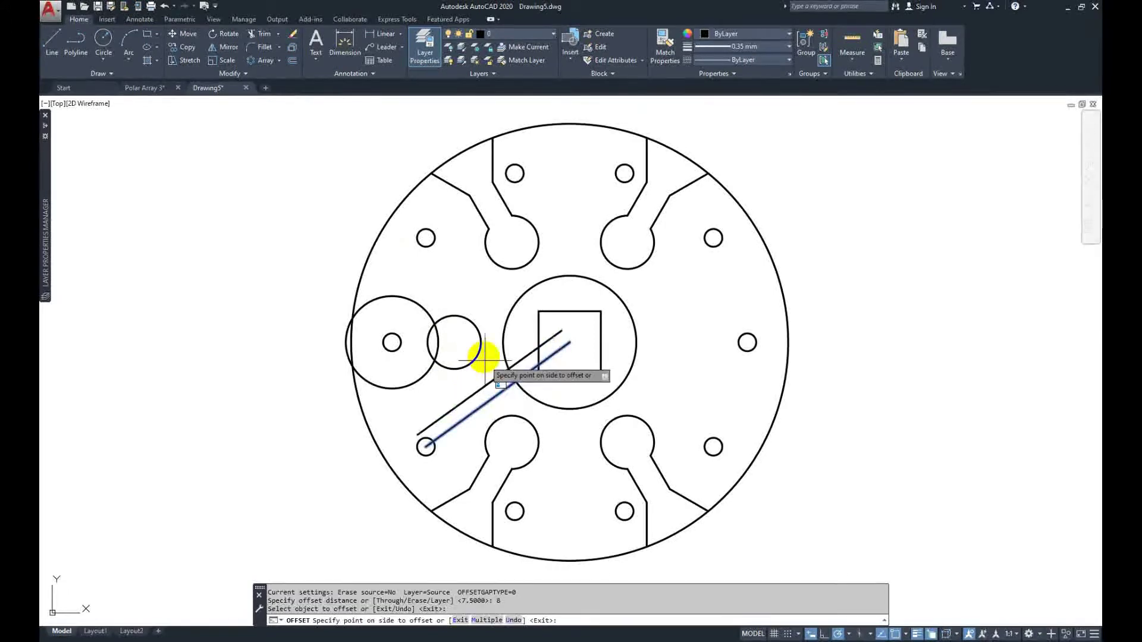
pyautogui.click(457, 292)
pyautogui.rightClick(458, 292)
pyautogui.click(473, 297)
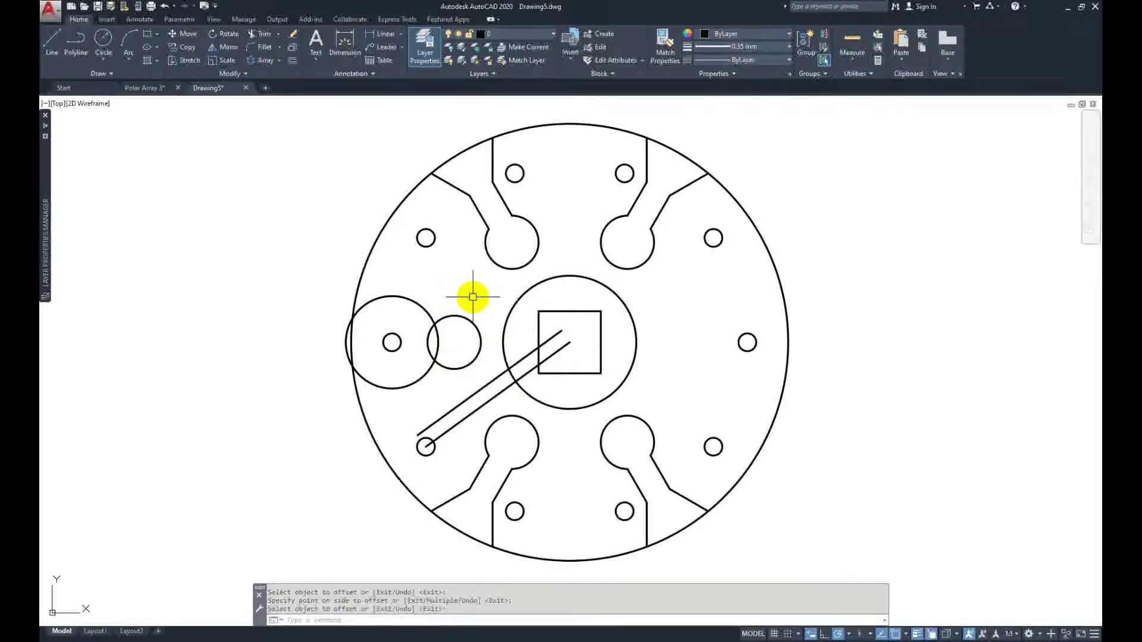
pyautogui.click(144, 89)
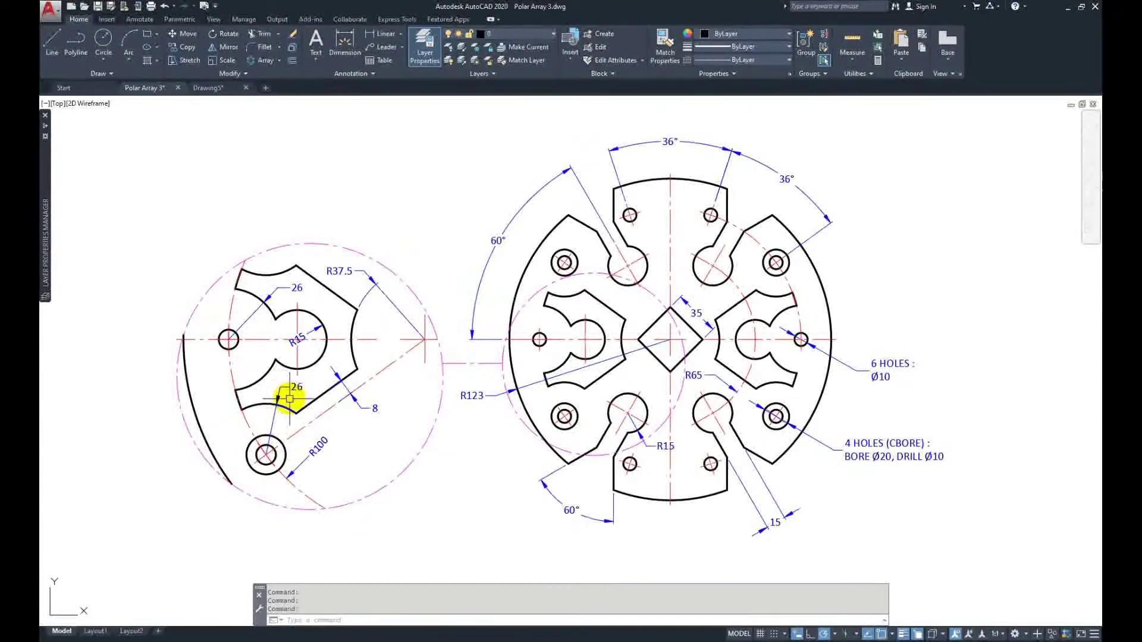
# Step: Draw a radius-26 circle centred on the lower-left small hole
pyautogui.click(208, 89)
pyautogui.click(103, 38)
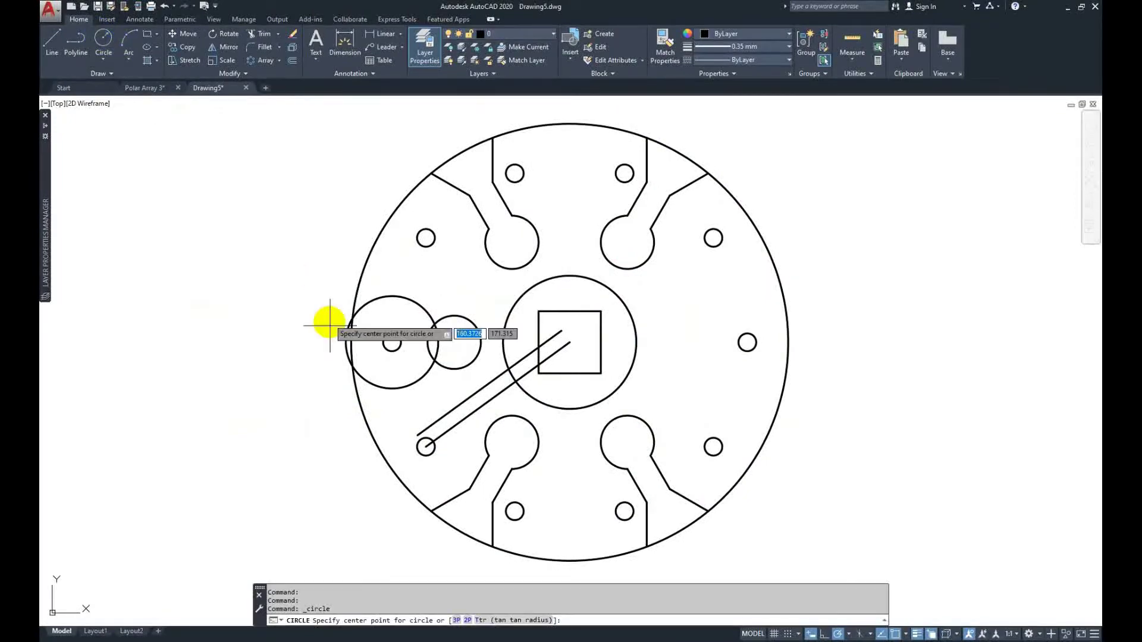
pyautogui.click(426, 447)
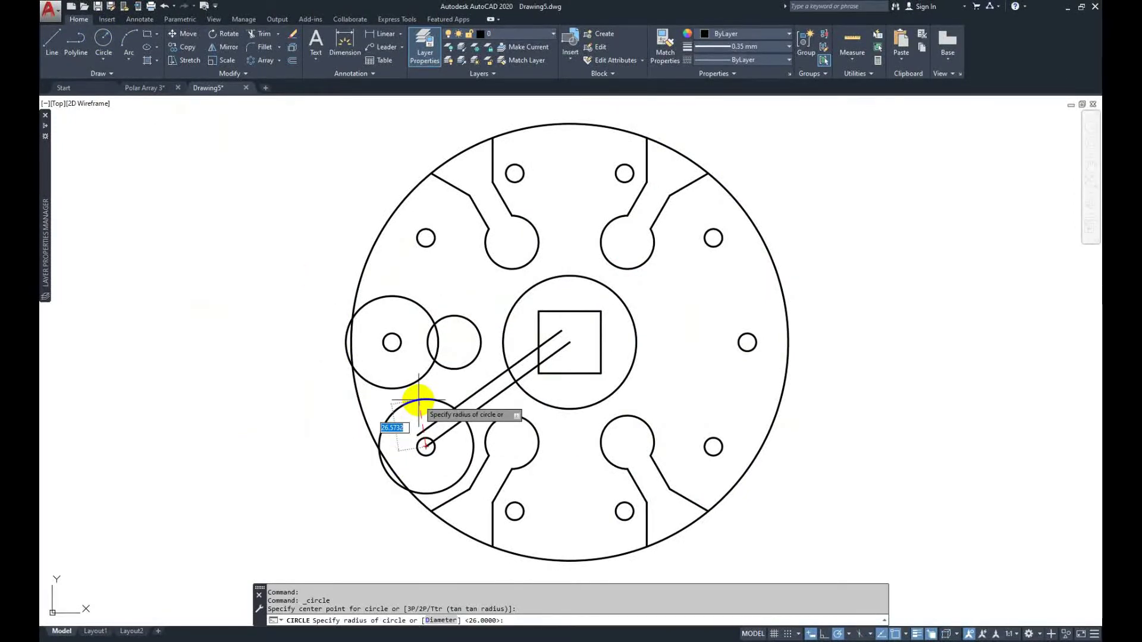
pyautogui.write('26')
pyautogui.press('Return')
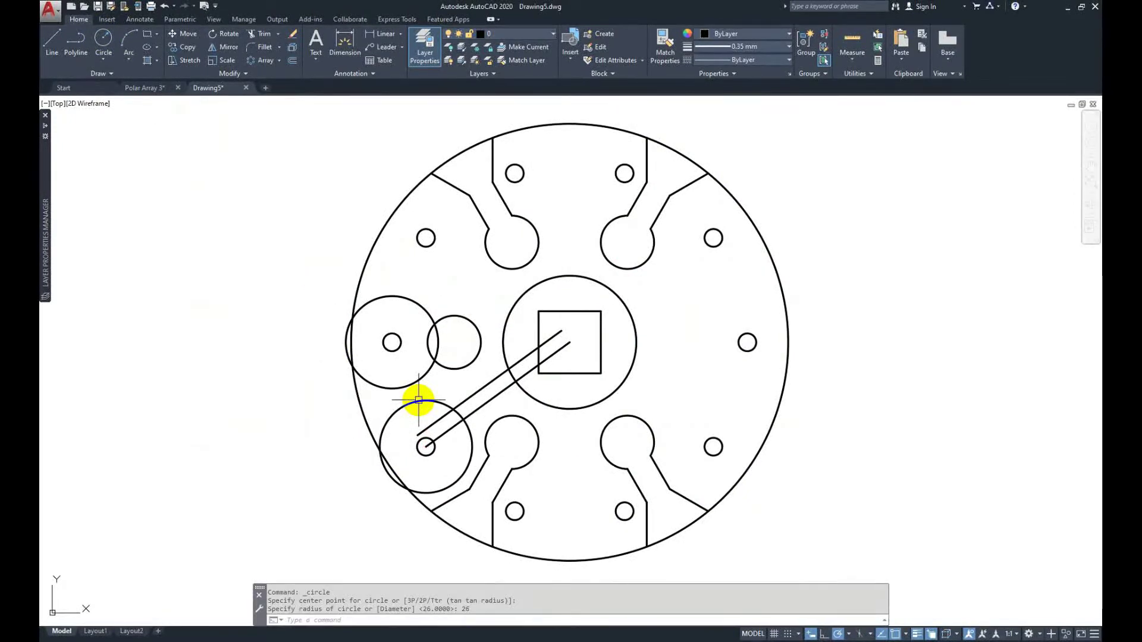
# Step: Erase the original diagonal centre line, leaving only its offset copy
pyautogui.click(487, 400)
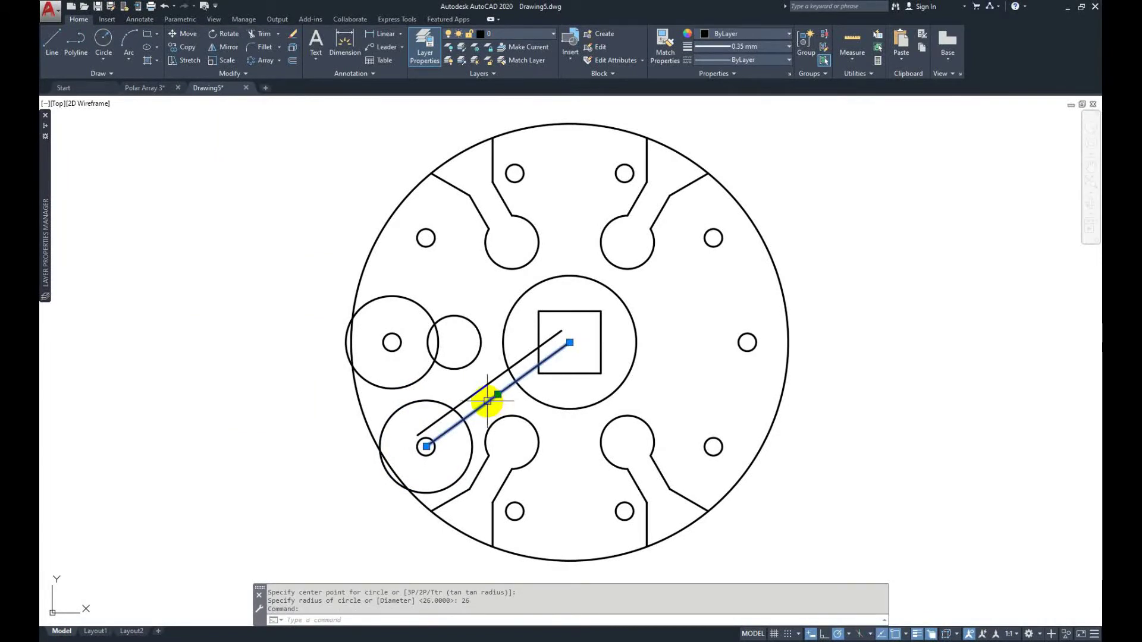
pyautogui.rightClick(487, 401)
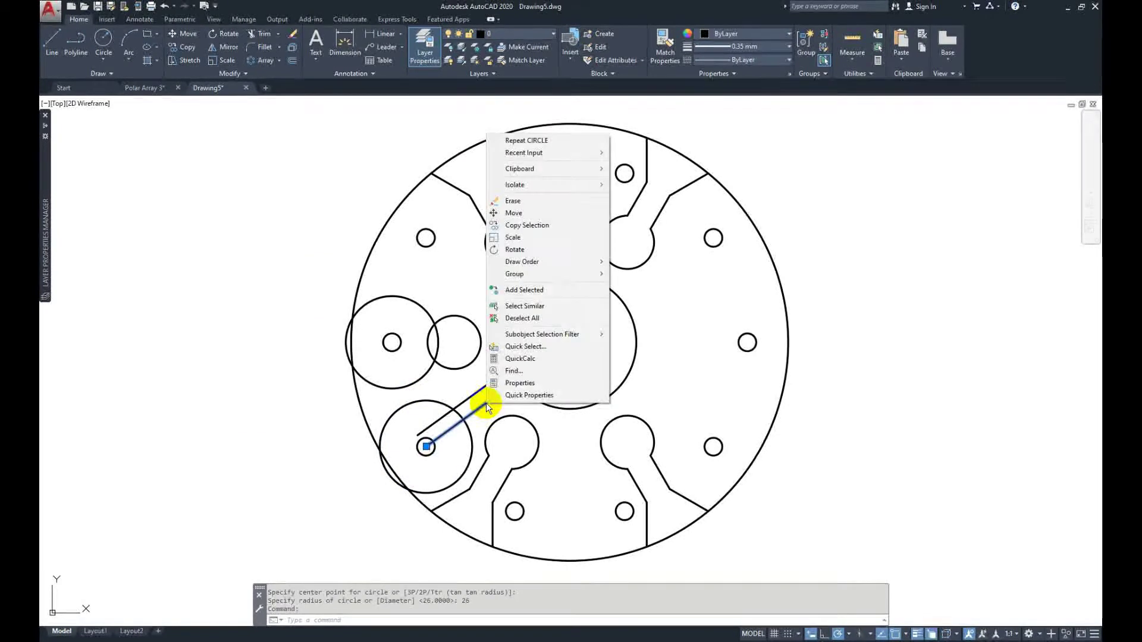
pyautogui.click(512, 201)
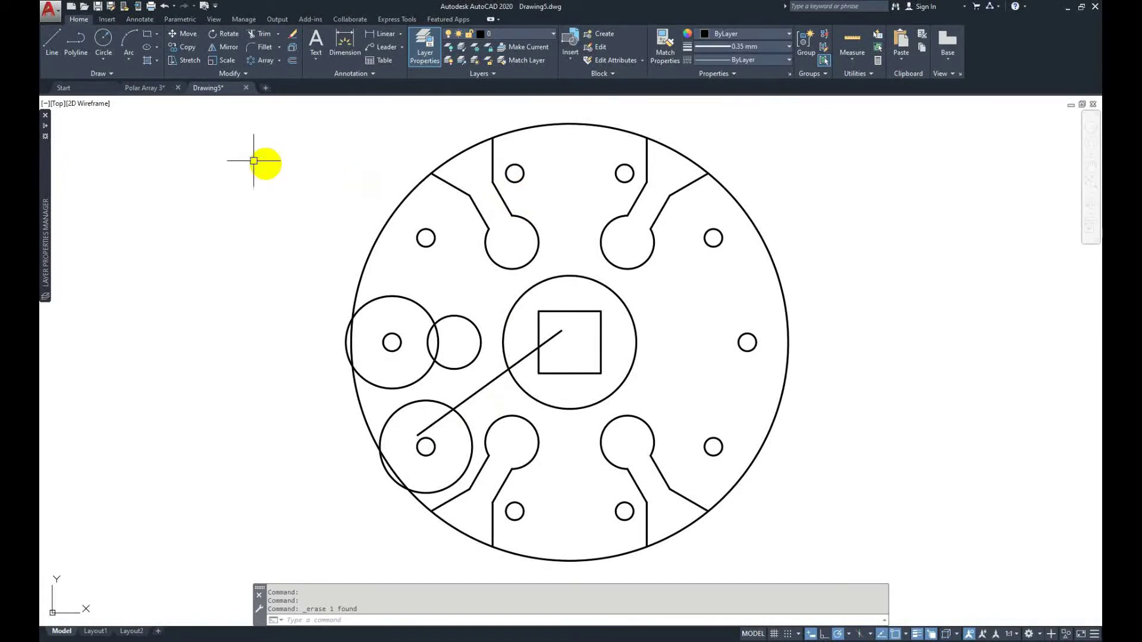
pyautogui.click(145, 89)
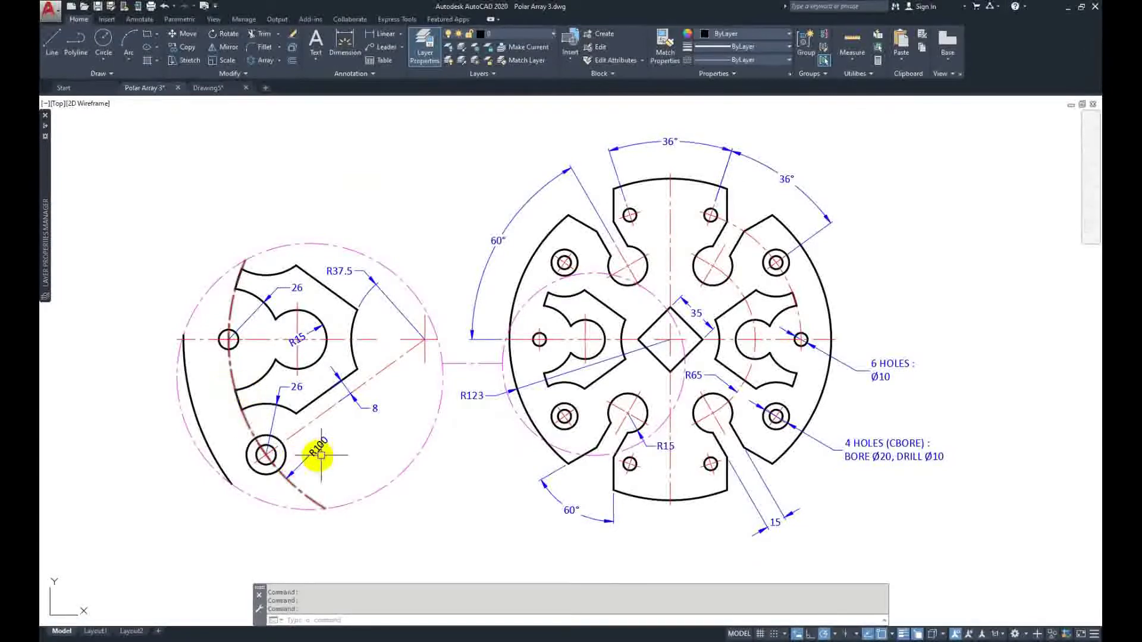
pyautogui.click(220, 90)
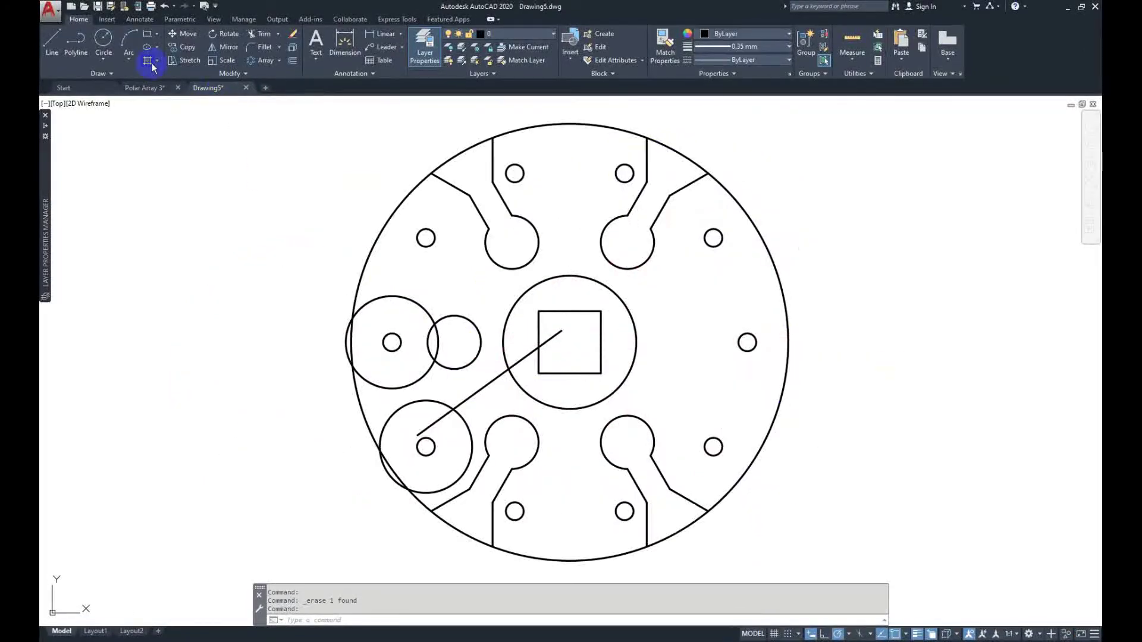
# Step: Draw a radius-100 circle centred on the square
pyautogui.click(103, 39)
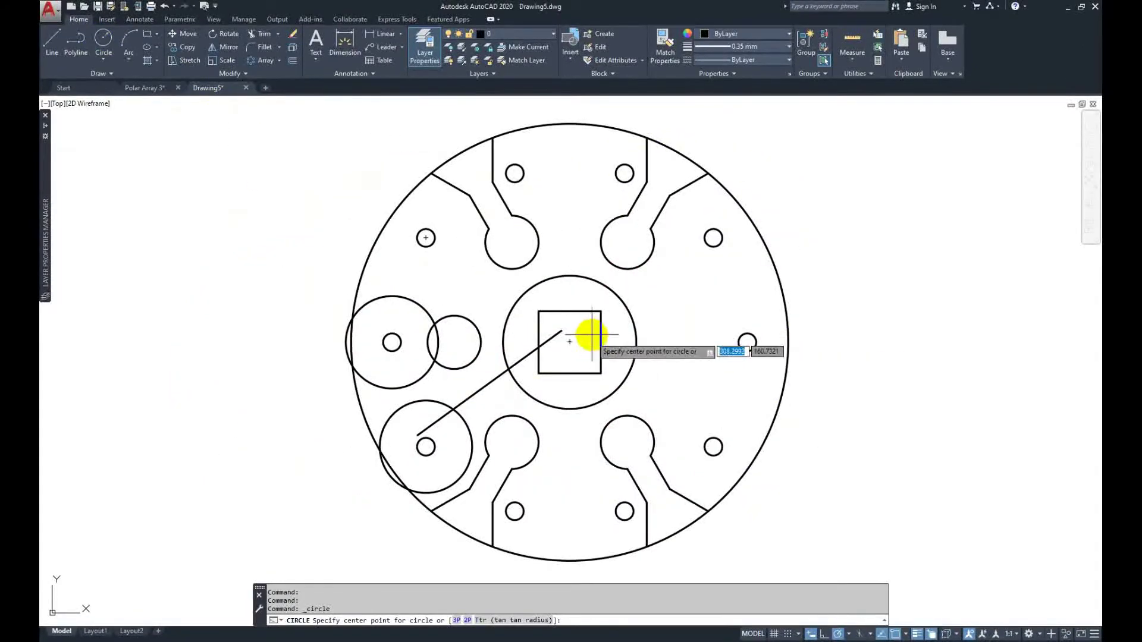
pyautogui.click(569, 342)
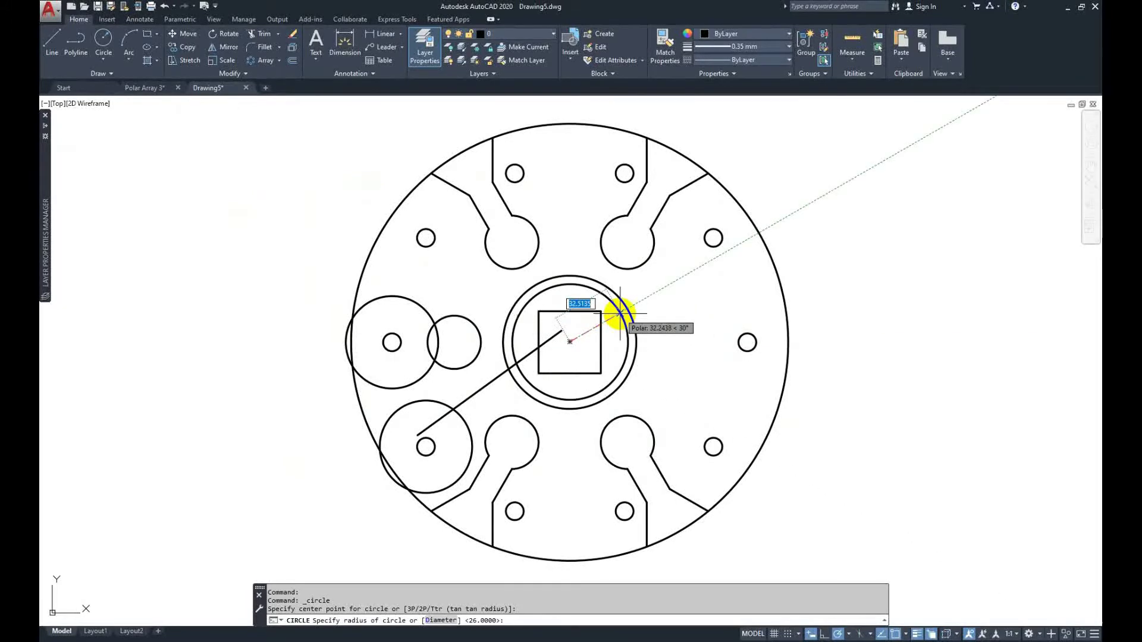
pyautogui.press('Return')
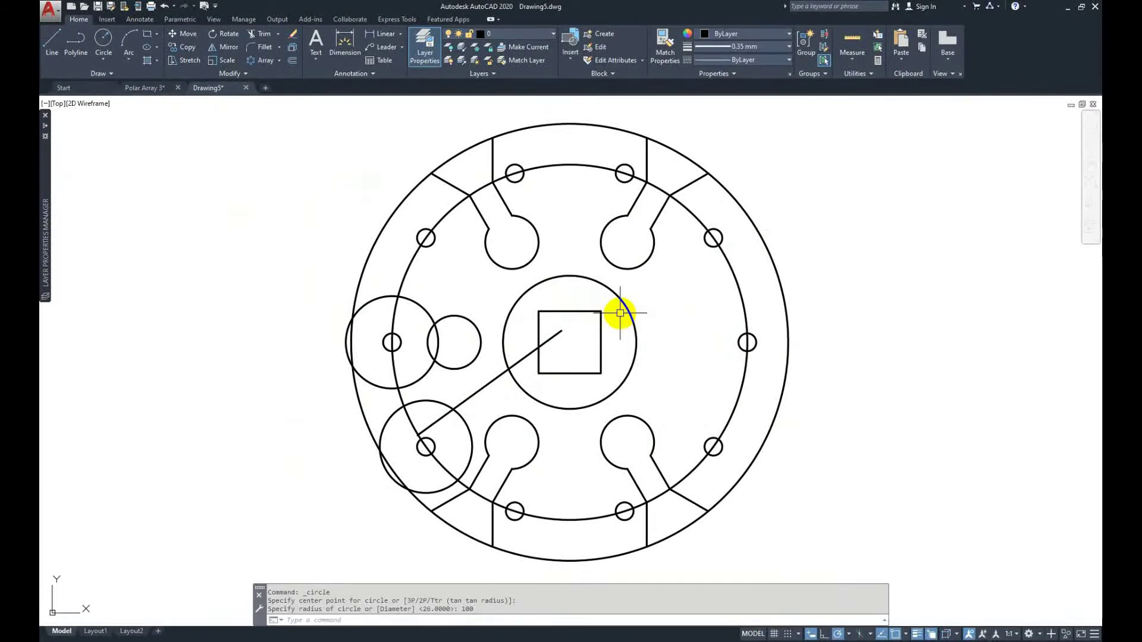
# Step: Trim the radius-100 circle against the two radius-26 circles, leaving a short arc
pyautogui.click(260, 34)
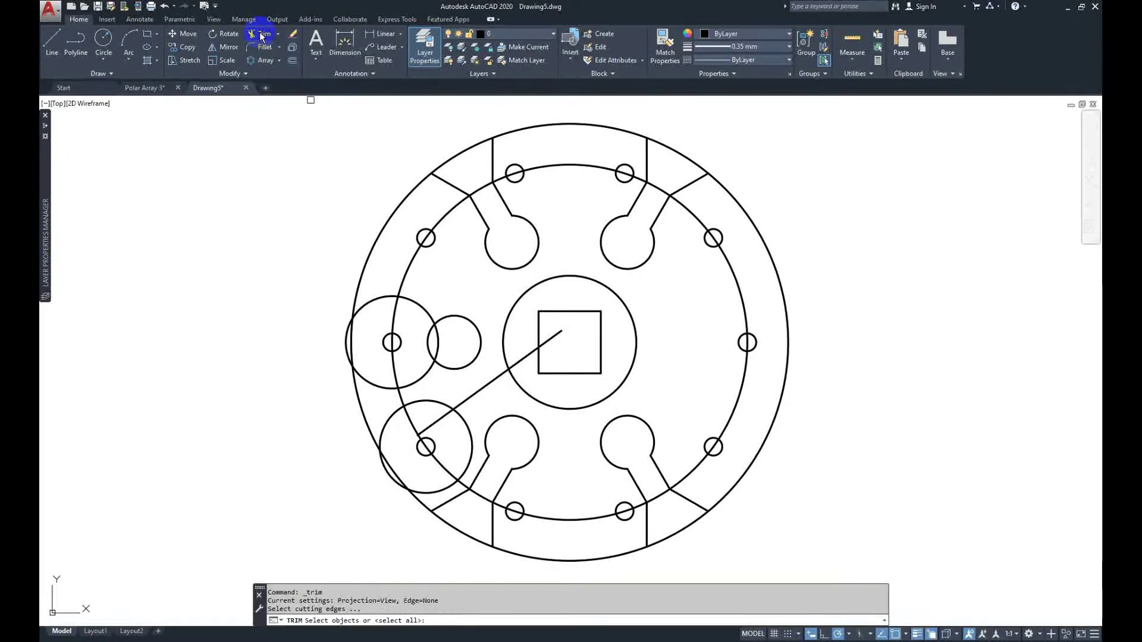
pyautogui.click(410, 382)
pyautogui.click(422, 400)
pyautogui.press('Return')
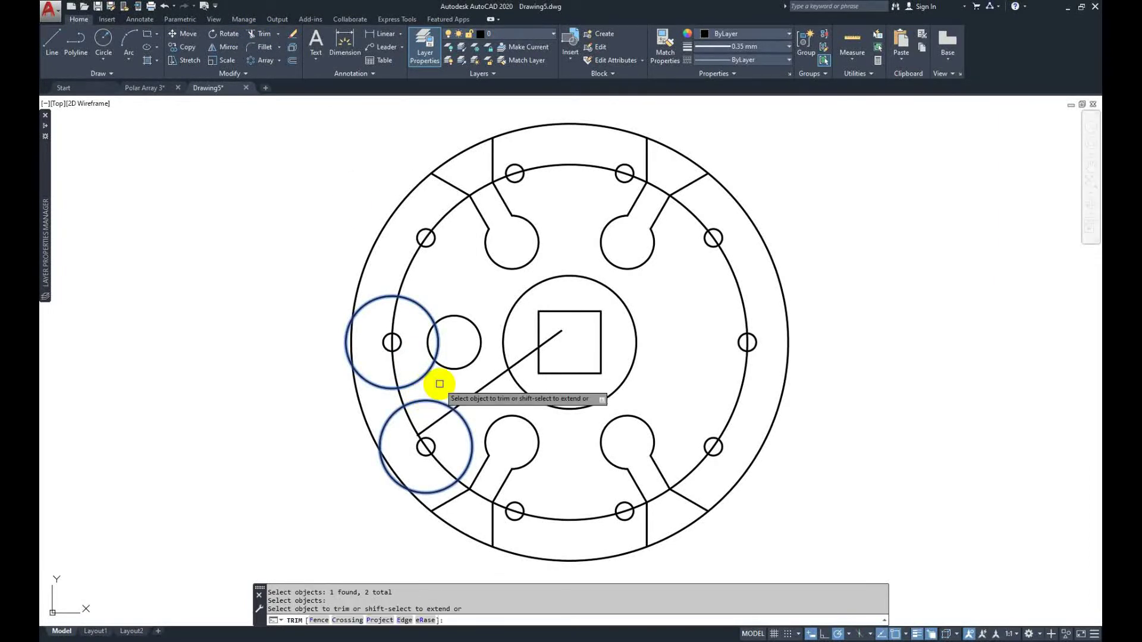
pyautogui.click(406, 274)
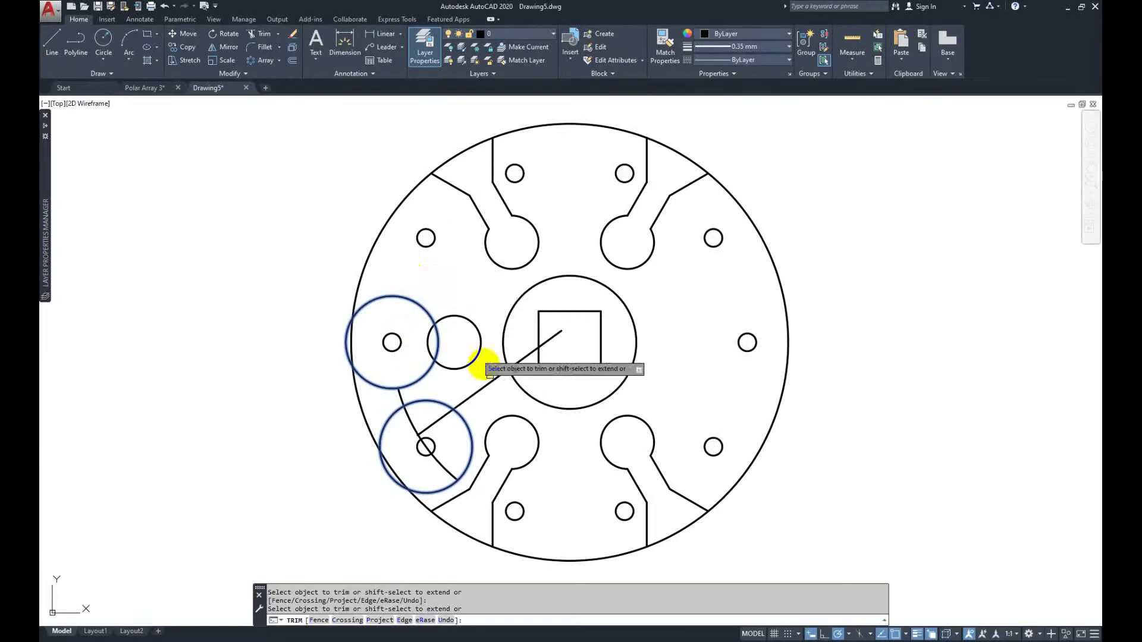
pyautogui.click(446, 471)
pyautogui.rightClick(240, 326)
pyautogui.click(265, 329)
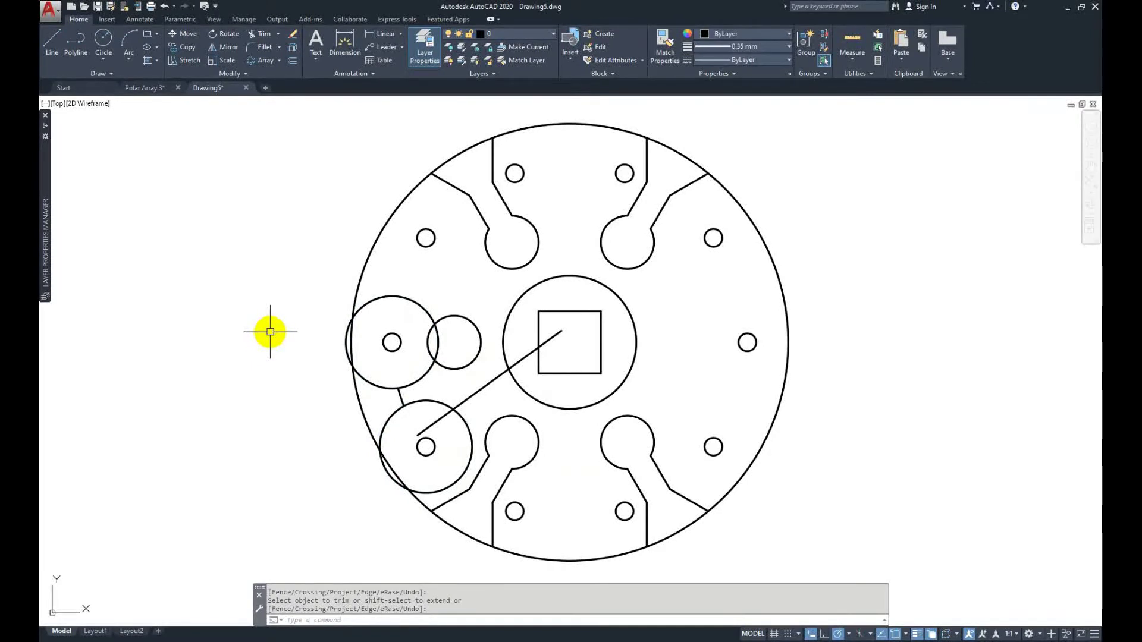
# Step: Trim the lower-left circle to an arc bounded by the short arc and diagonal line
pyautogui.click(259, 34)
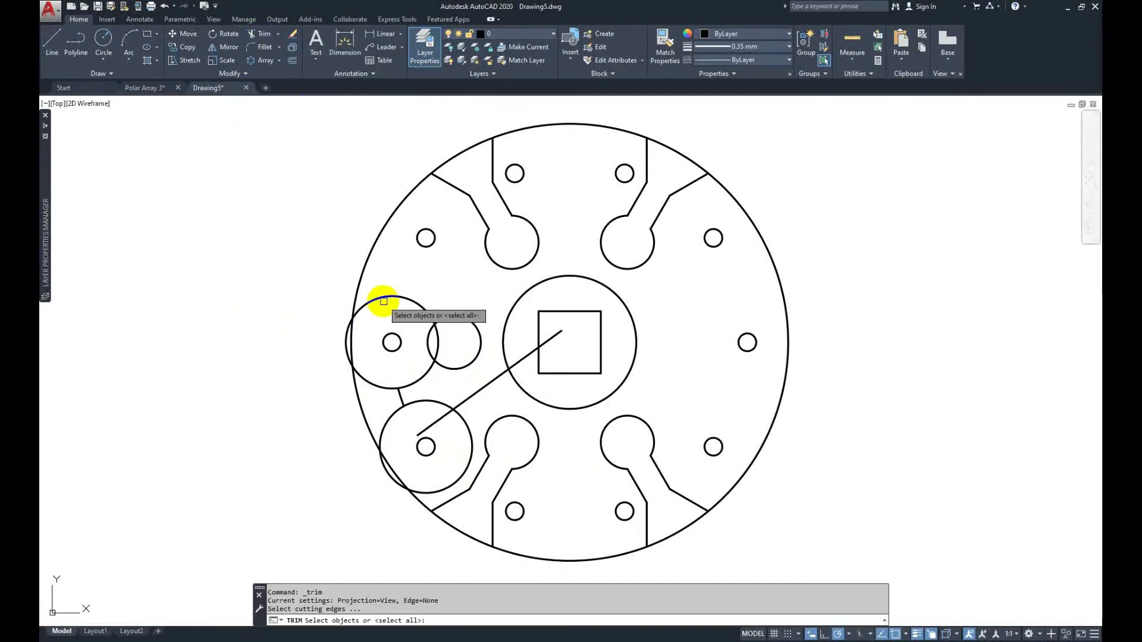
pyautogui.click(401, 396)
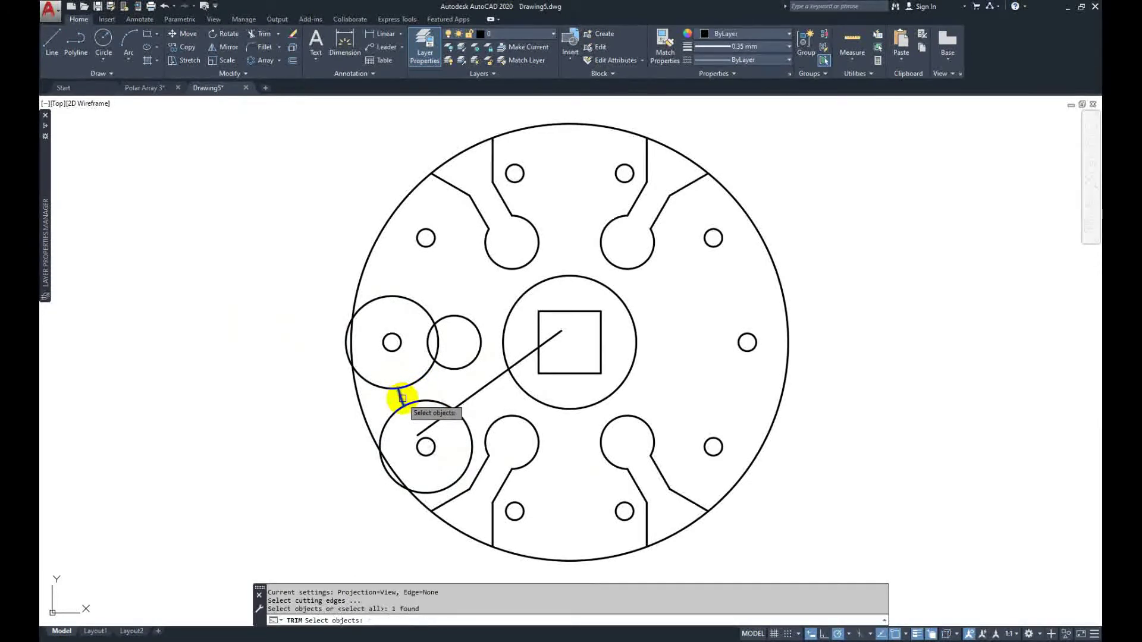
pyautogui.click(463, 402)
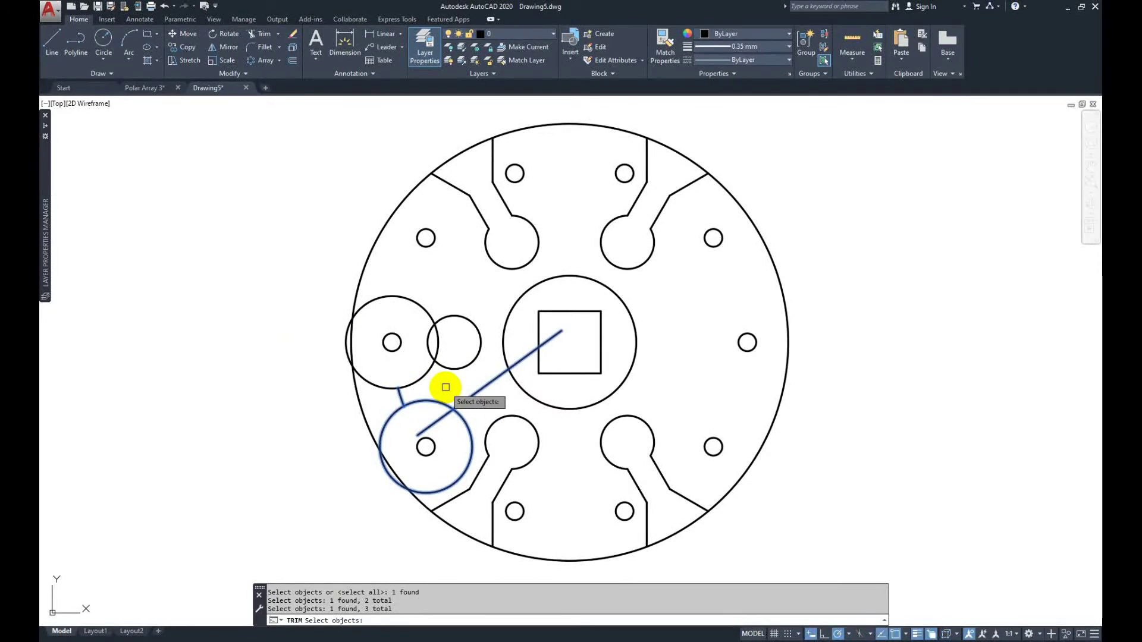
pyautogui.press('Return')
pyautogui.click(467, 422)
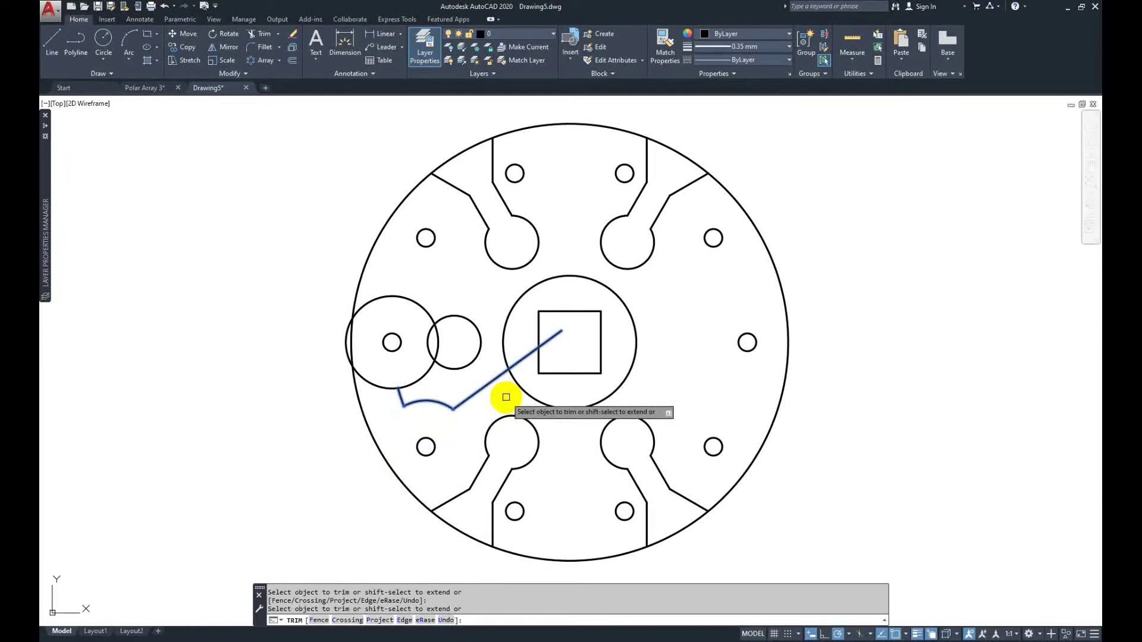
pyautogui.rightClick(482, 285)
pyautogui.click(486, 284)
# Step: Repeat Trim and pick two more points around the notched edge
pyautogui.rightClick(486, 284)
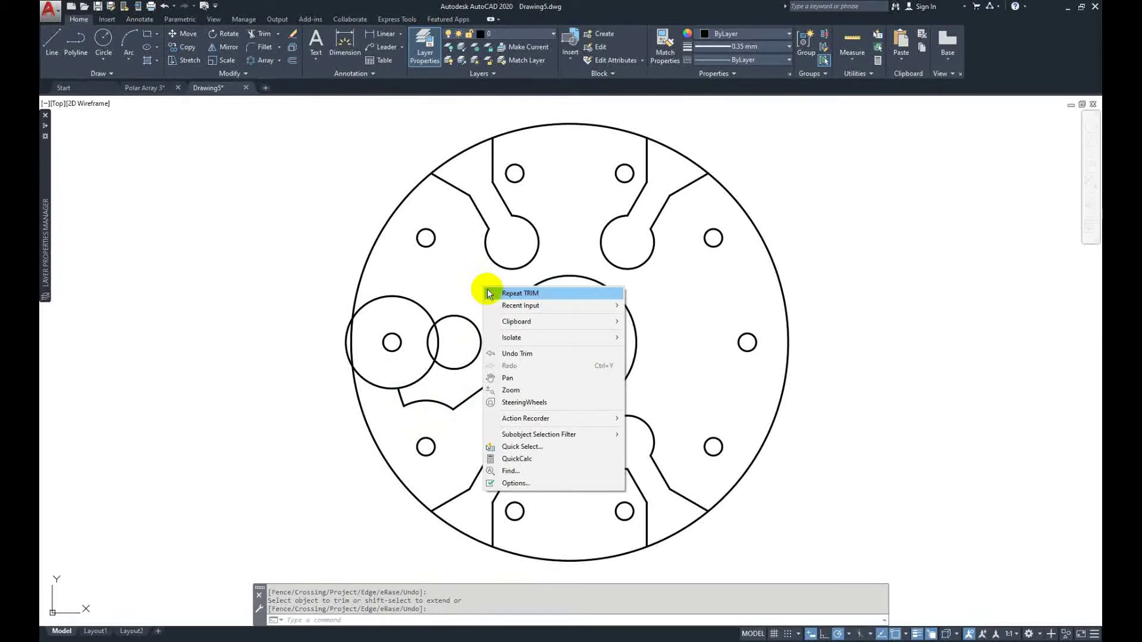
pyautogui.click(492, 289)
pyautogui.click(466, 273)
pyautogui.click(377, 193)
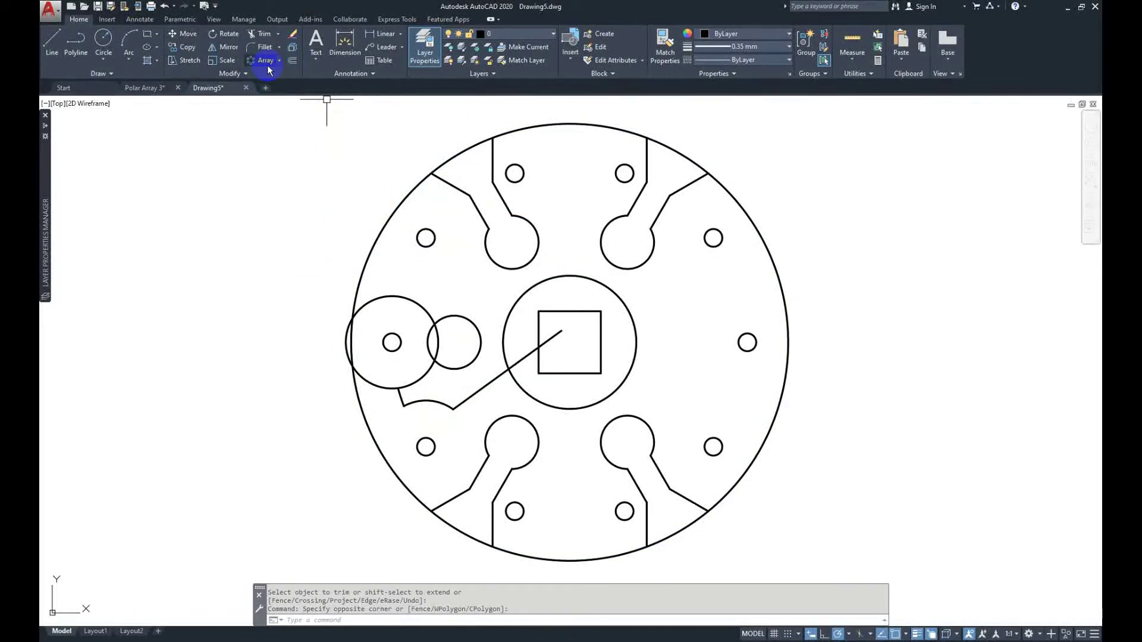
pyautogui.click(220, 48)
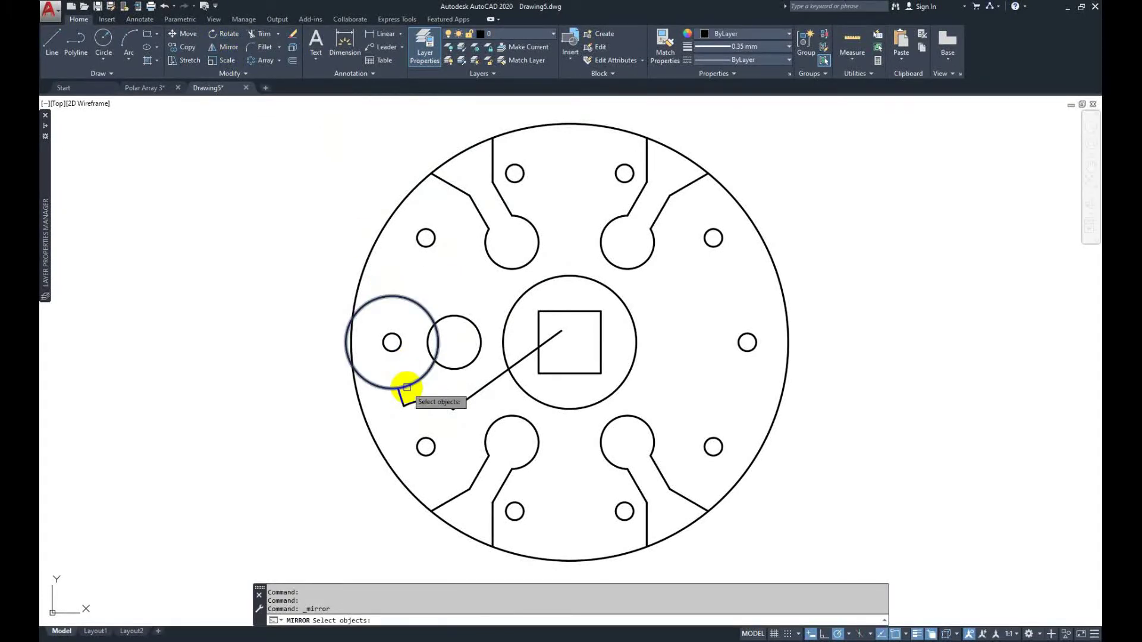
# Step: Mirror the arcs and diagonal line about a horizontal line through the small circle, keeping originals
pyautogui.click(437, 398)
pyautogui.click(434, 402)
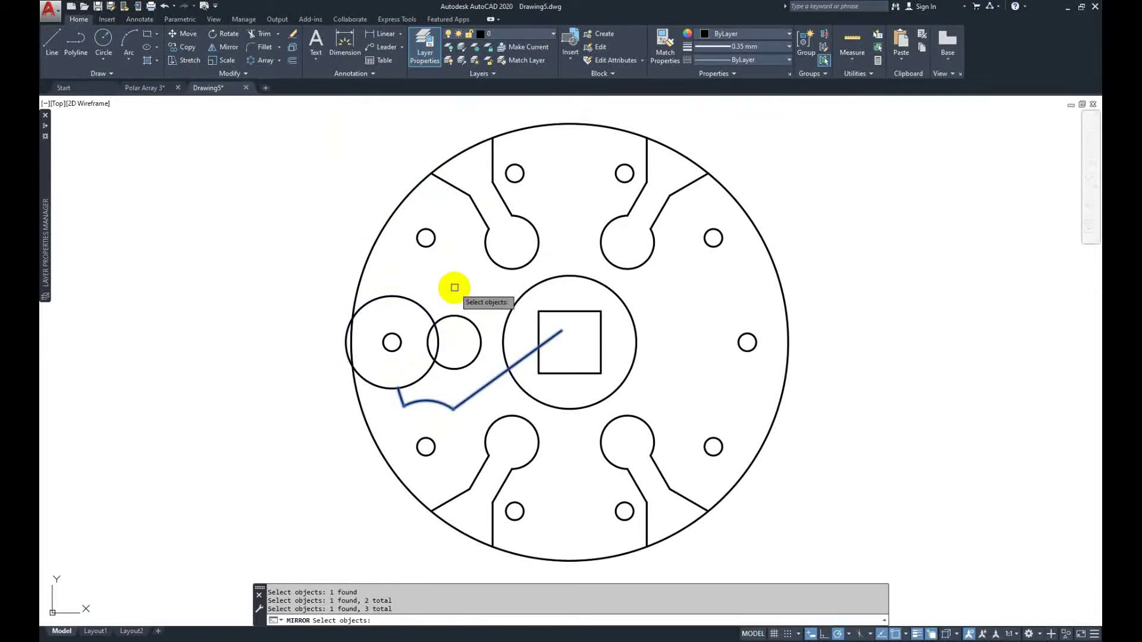
pyautogui.press('Return')
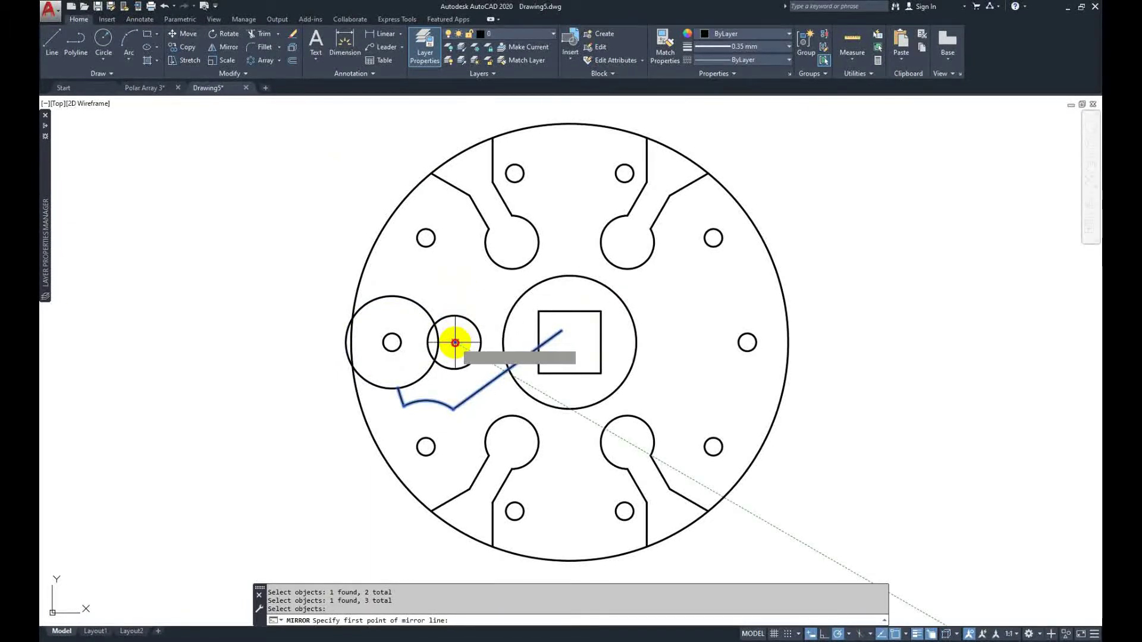
pyautogui.click(455, 342)
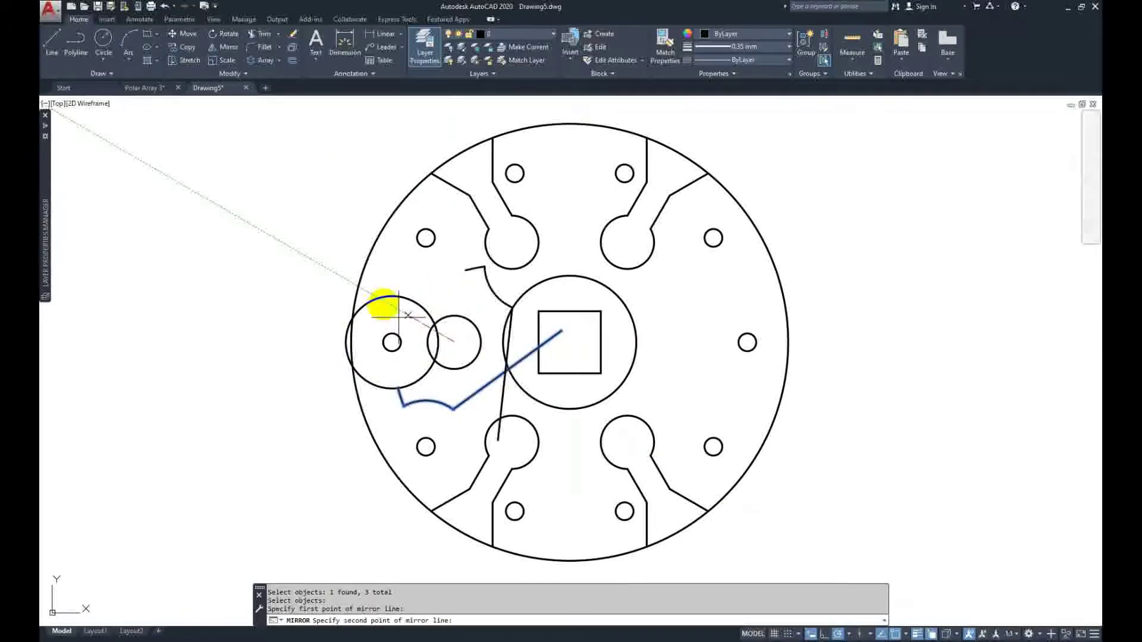
pyautogui.click(277, 342)
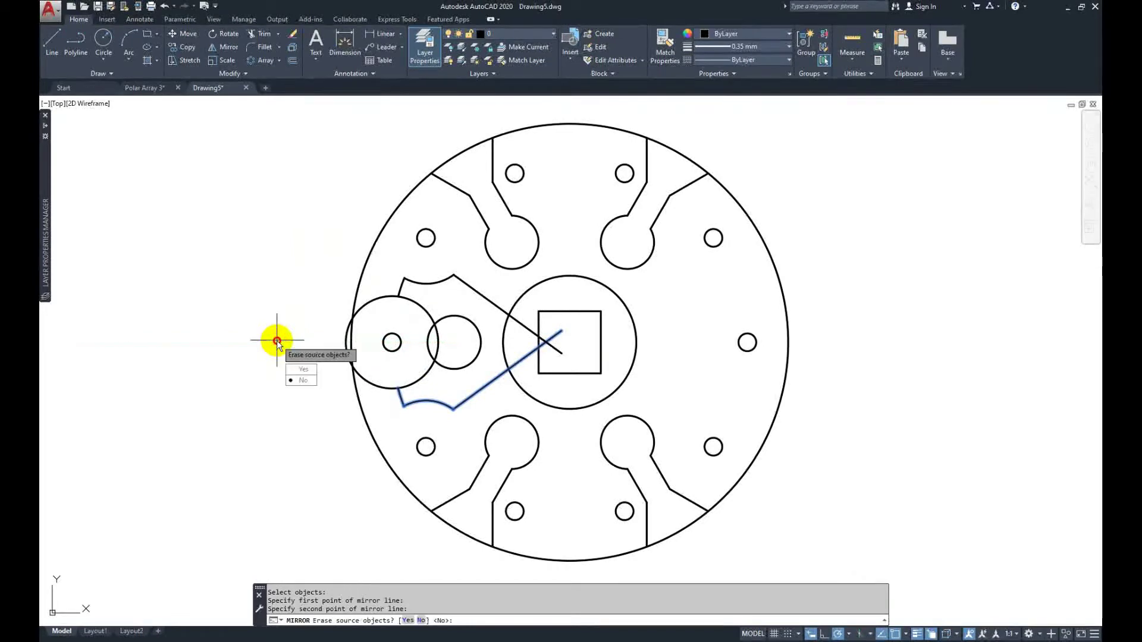
pyautogui.click(304, 382)
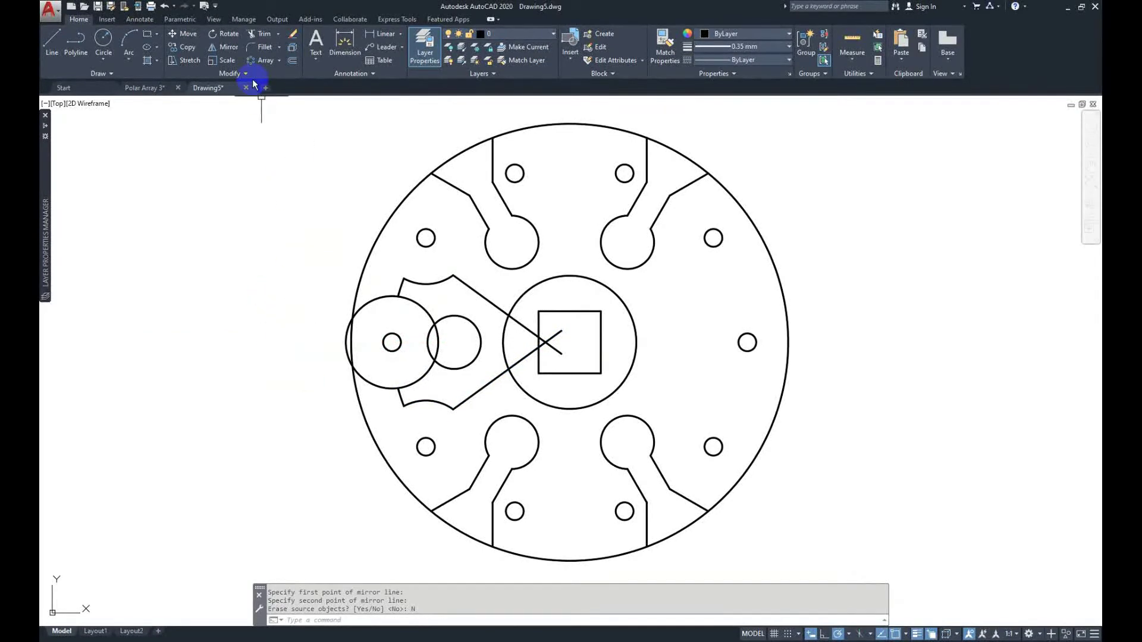
# Step: Trim the two line ends lying inside the central circle
pyautogui.click(263, 34)
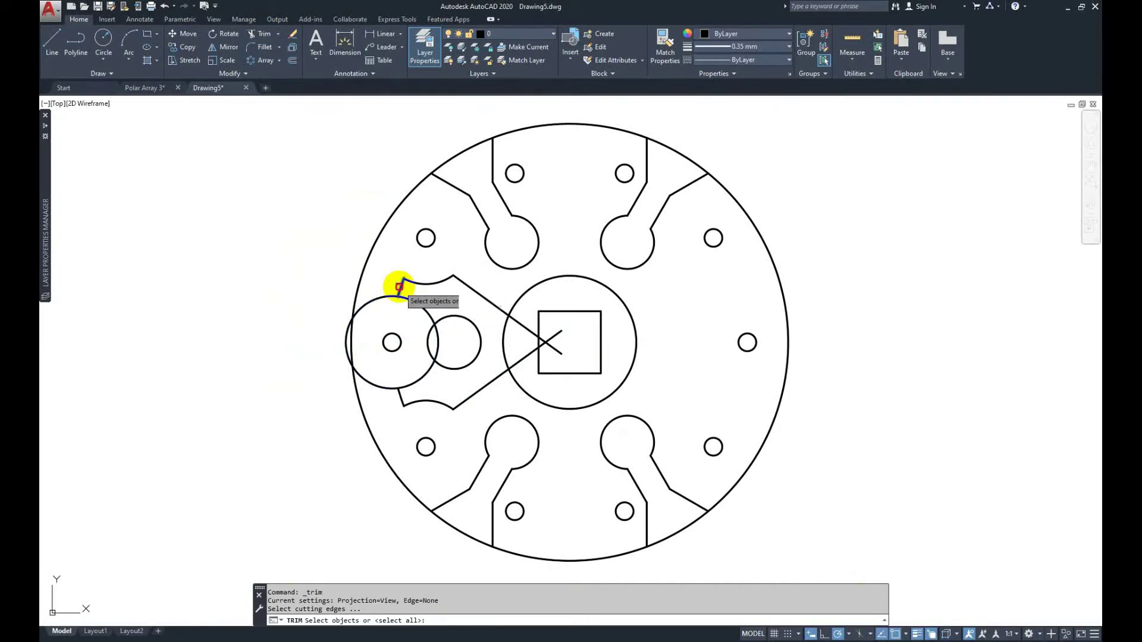
pyautogui.click(398, 286)
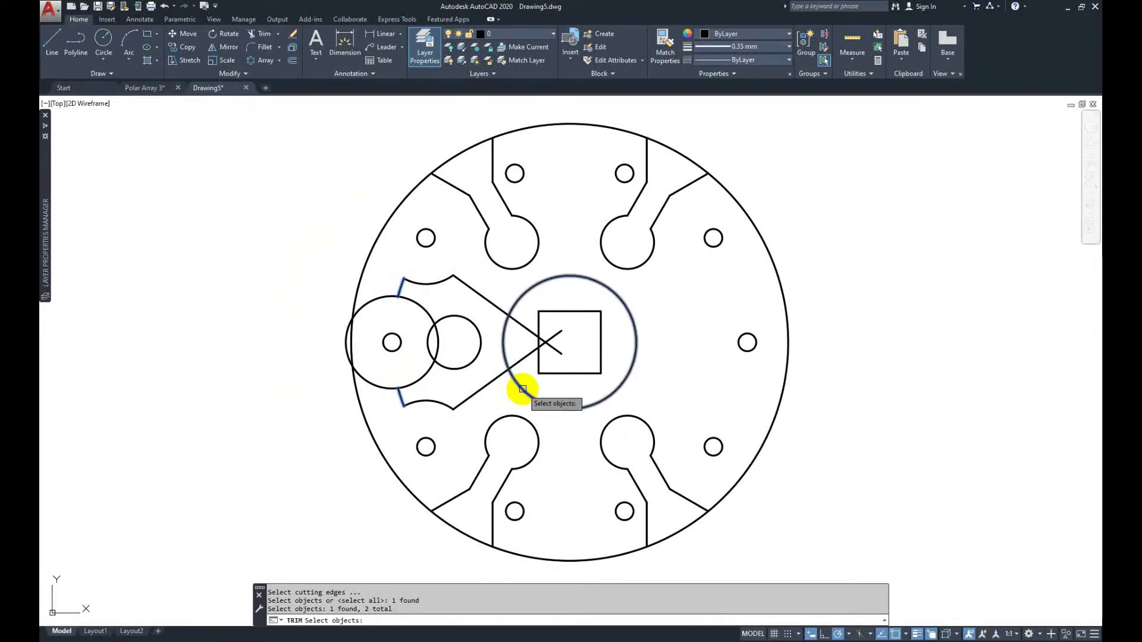
pyautogui.press('Return')
pyautogui.click(523, 359)
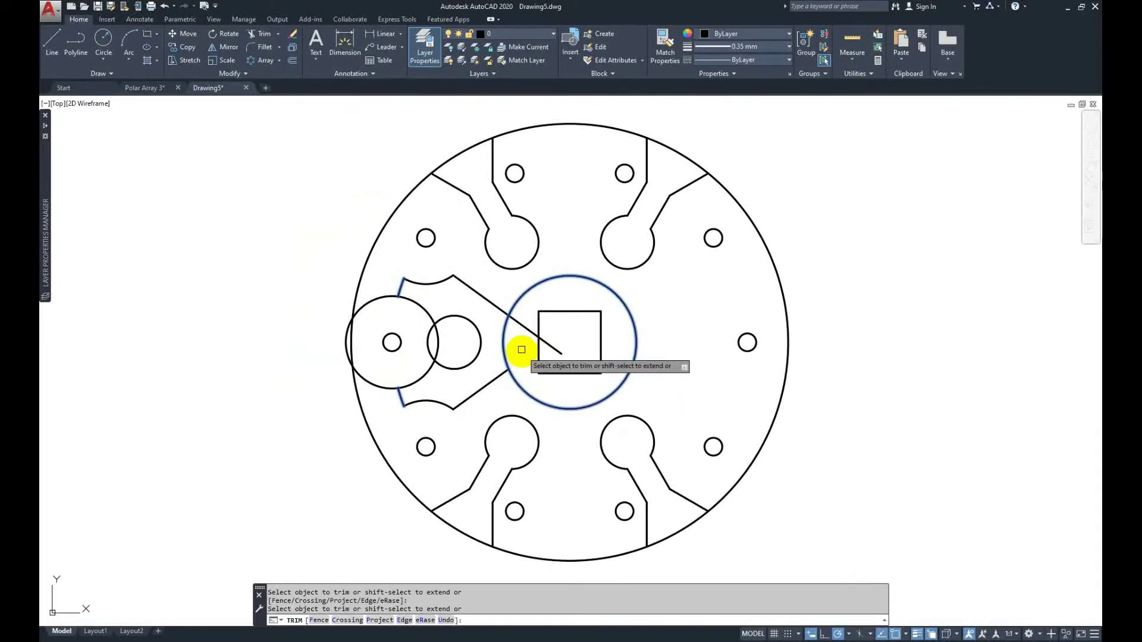
pyautogui.click(519, 328)
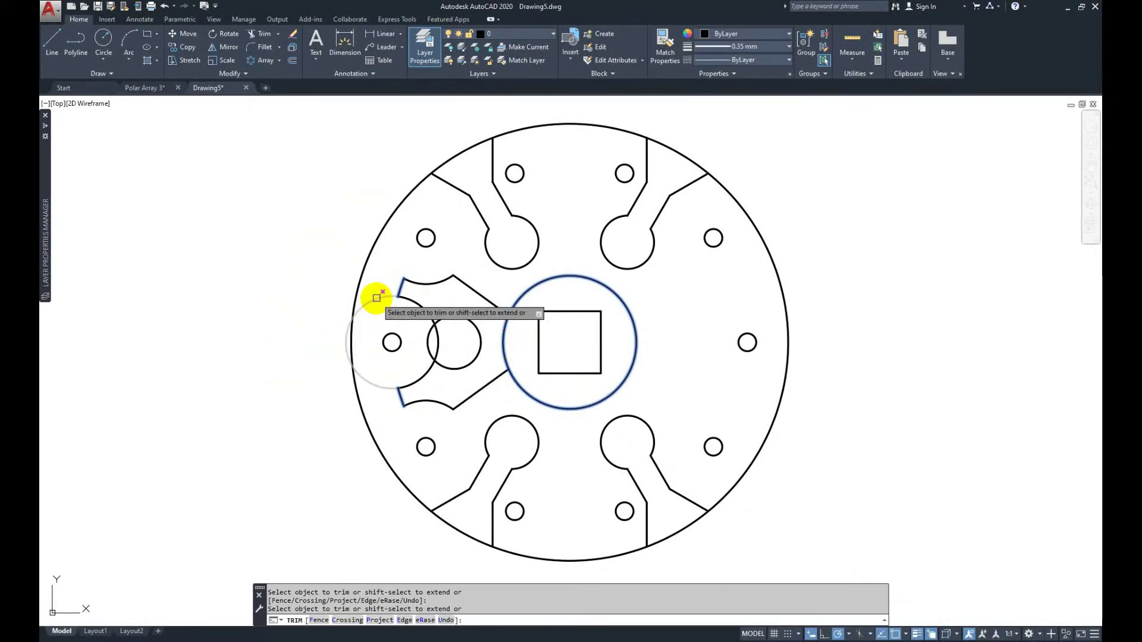
pyautogui.rightClick(484, 266)
pyautogui.click(493, 266)
# Step: Trim the small circle into a semicircular notch bounded by the slanted lines and left arc
pyautogui.rightClick(484, 277)
pyautogui.click(494, 281)
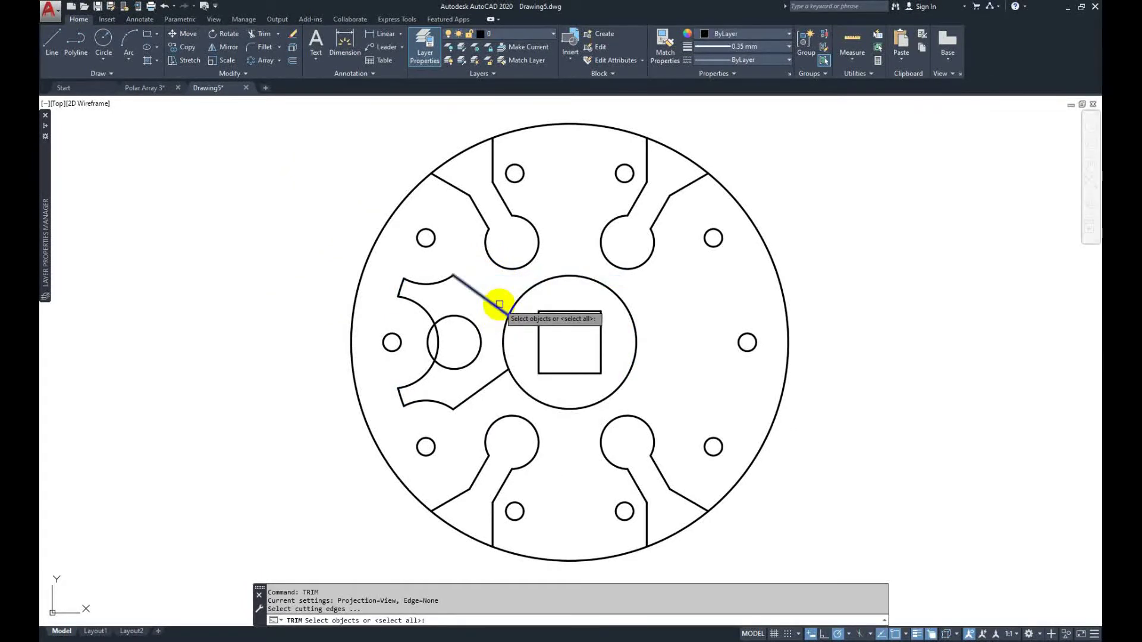
pyautogui.click(499, 304)
pyautogui.click(491, 379)
pyautogui.click(422, 378)
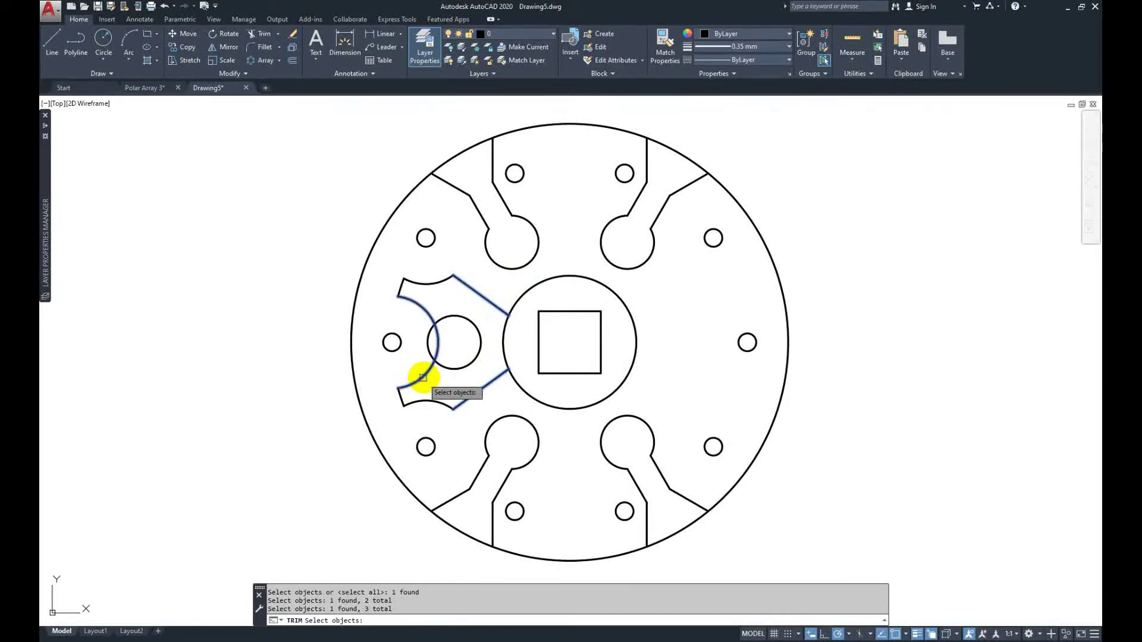
pyautogui.click(444, 368)
pyautogui.press('Return')
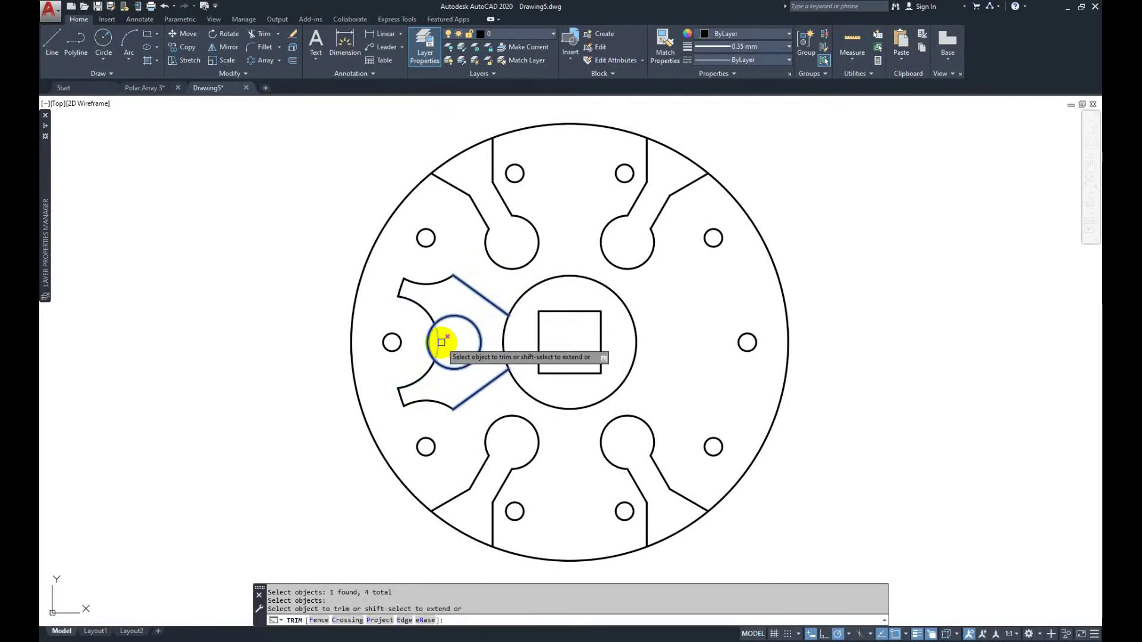
pyautogui.click(429, 341)
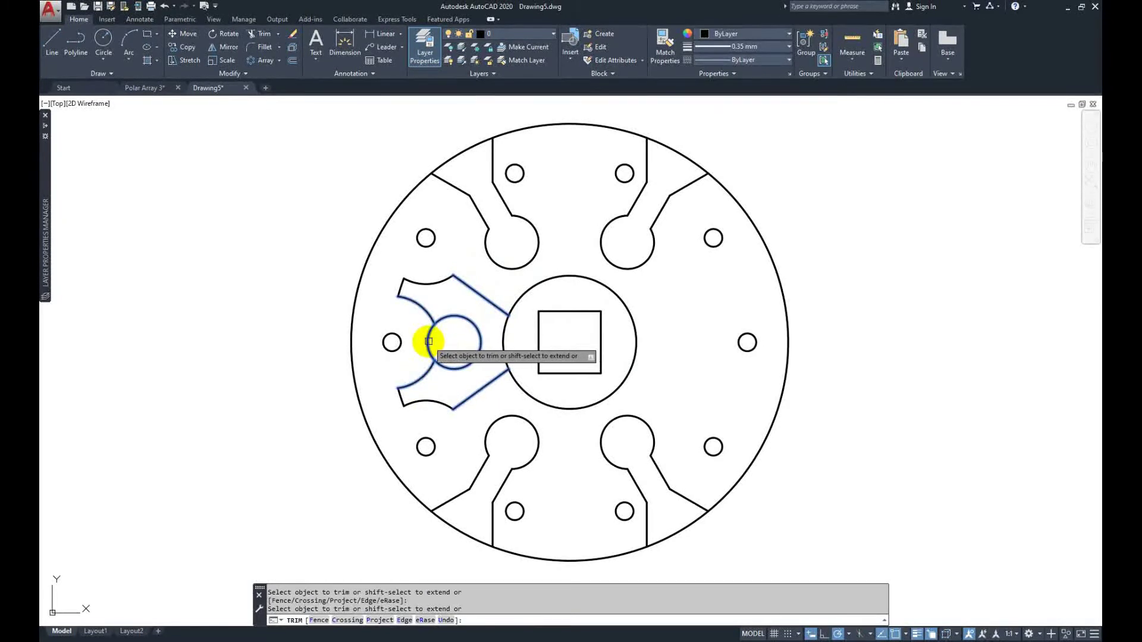
pyautogui.rightClick(526, 296)
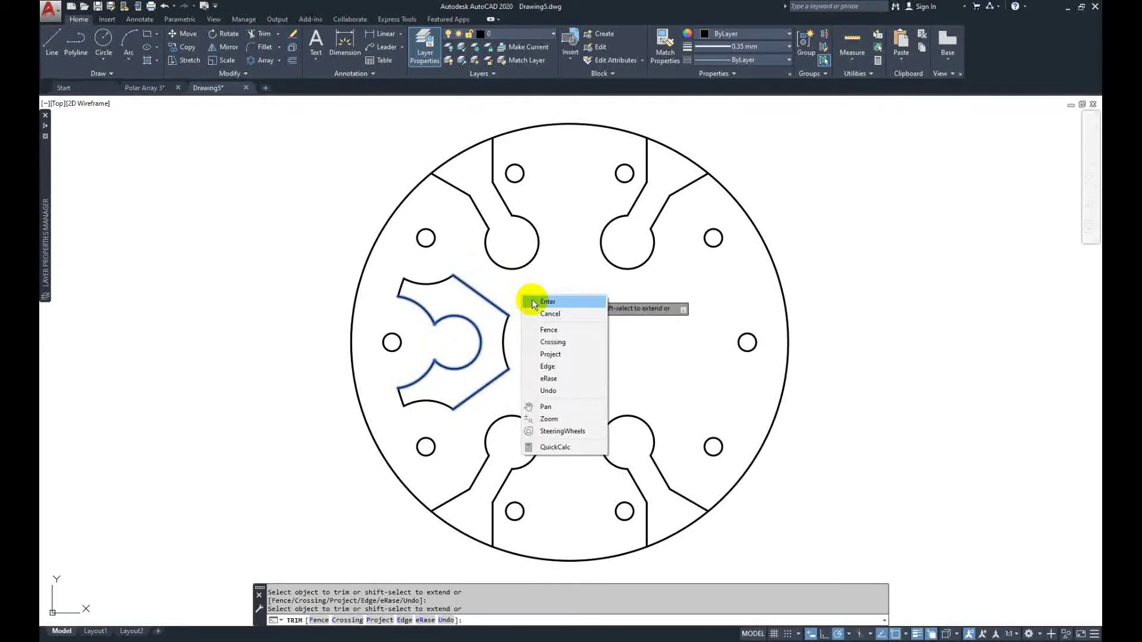
pyautogui.click(530, 300)
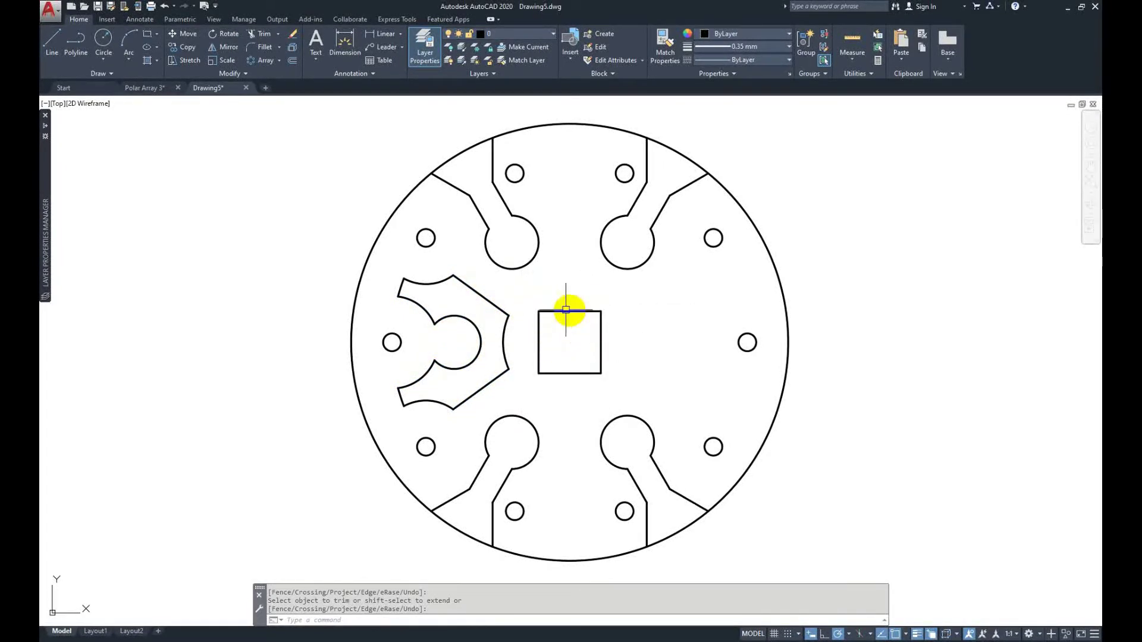
pyautogui.click(152, 89)
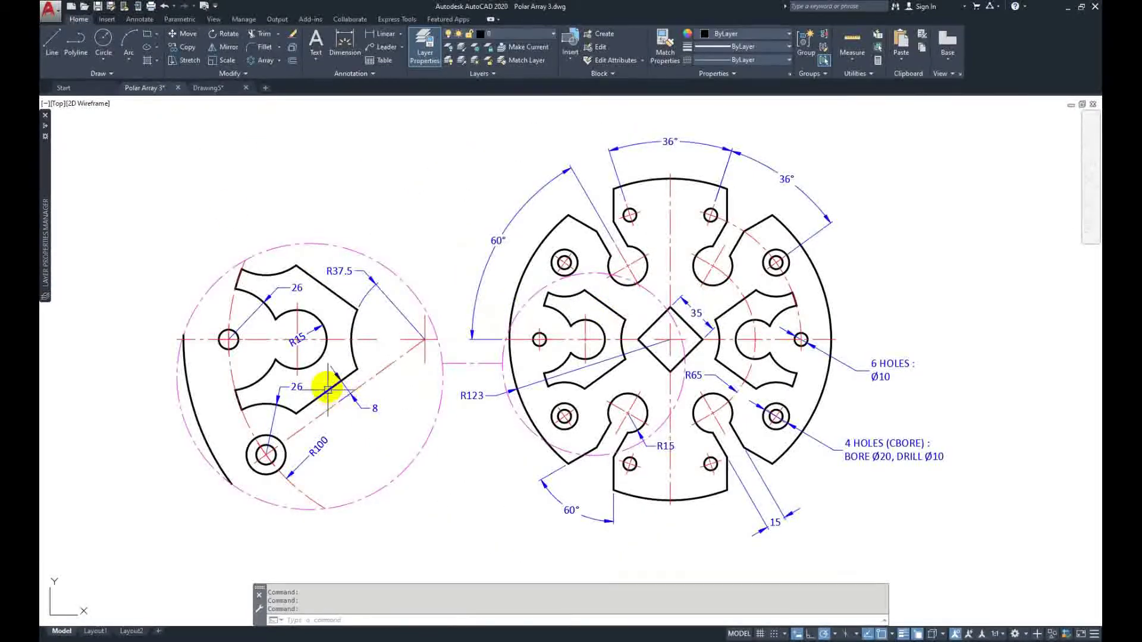
# Step: Rotate the centre square 45° about its centre into a diamond, then compare with Polar Array 3
pyautogui.click(222, 90)
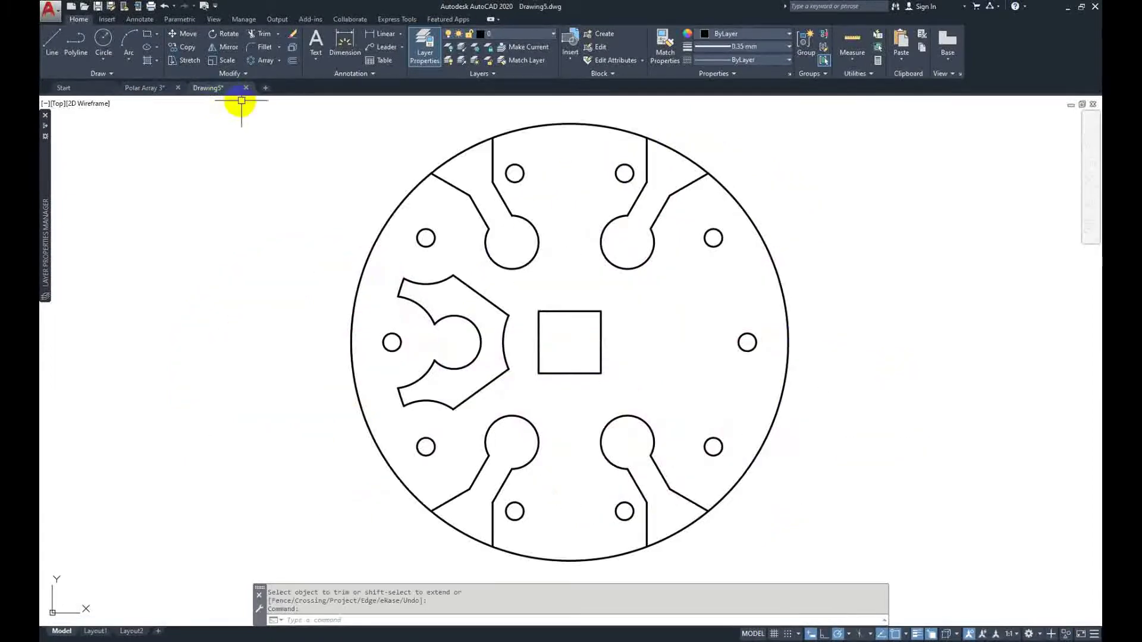
pyautogui.click(228, 35)
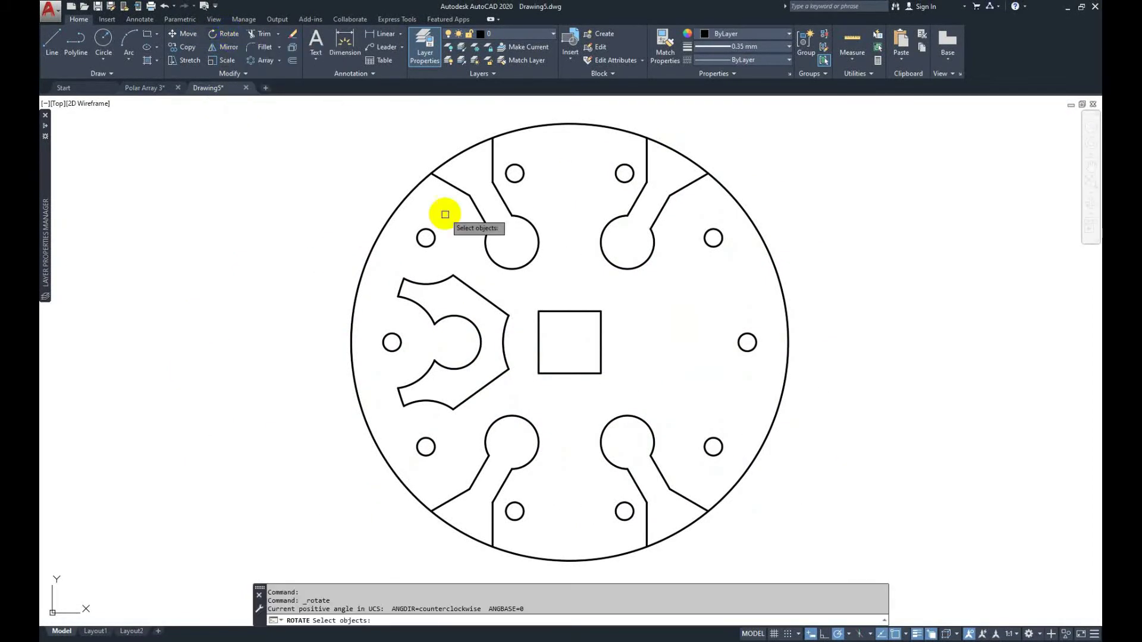
pyautogui.click(563, 311)
pyautogui.press('Return')
pyautogui.click(569, 342)
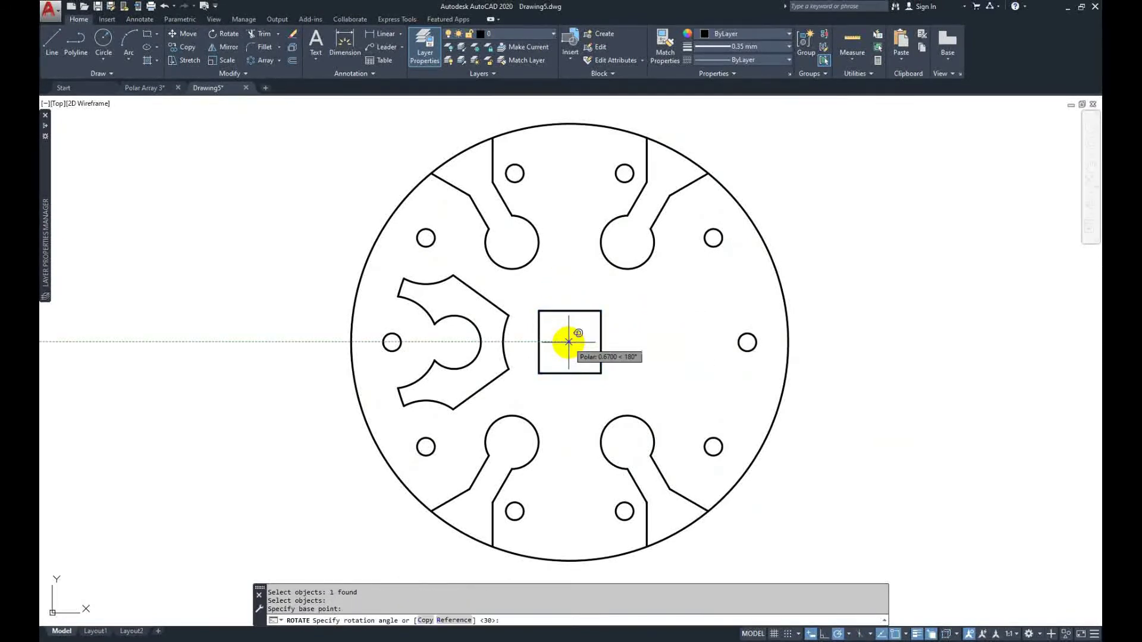
pyautogui.write('45')
pyautogui.press('Return')
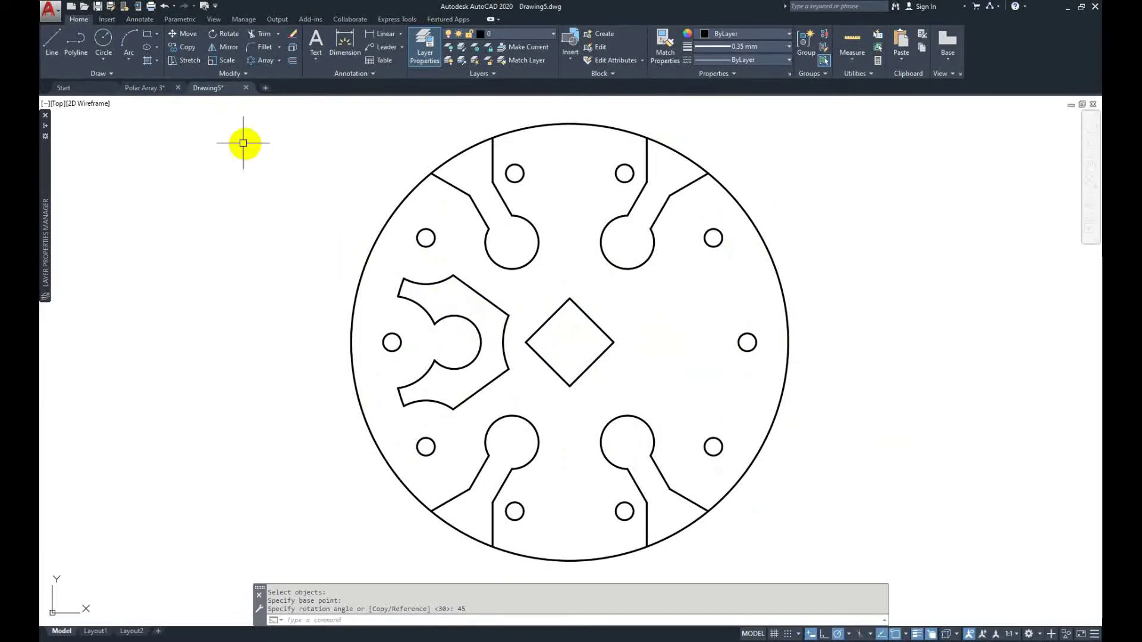
pyautogui.click(143, 88)
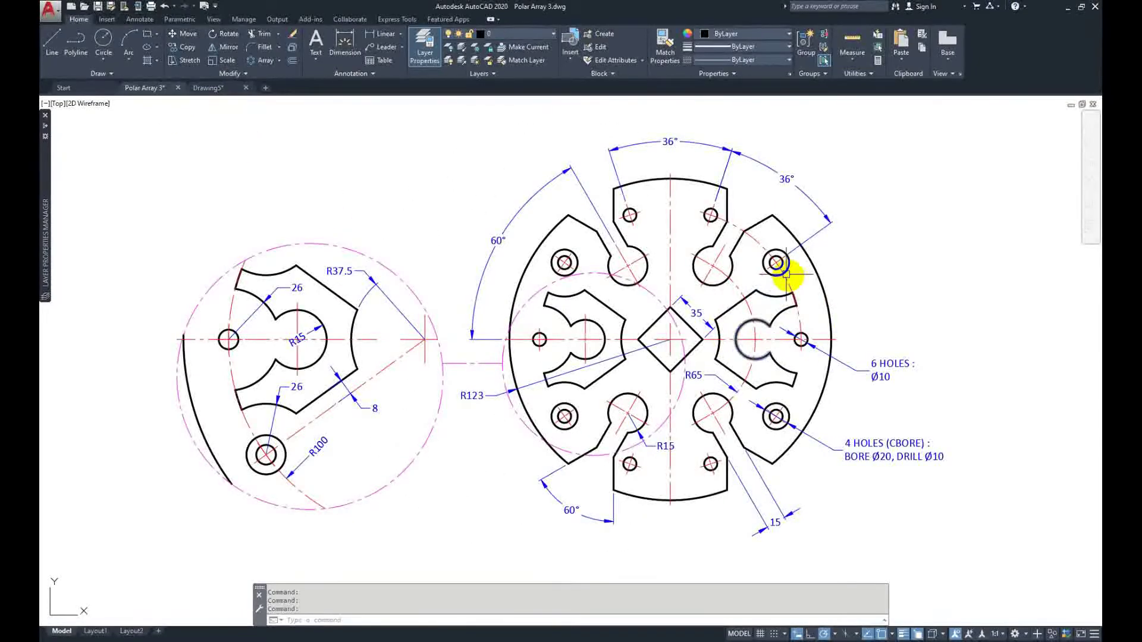
pyautogui.click(227, 91)
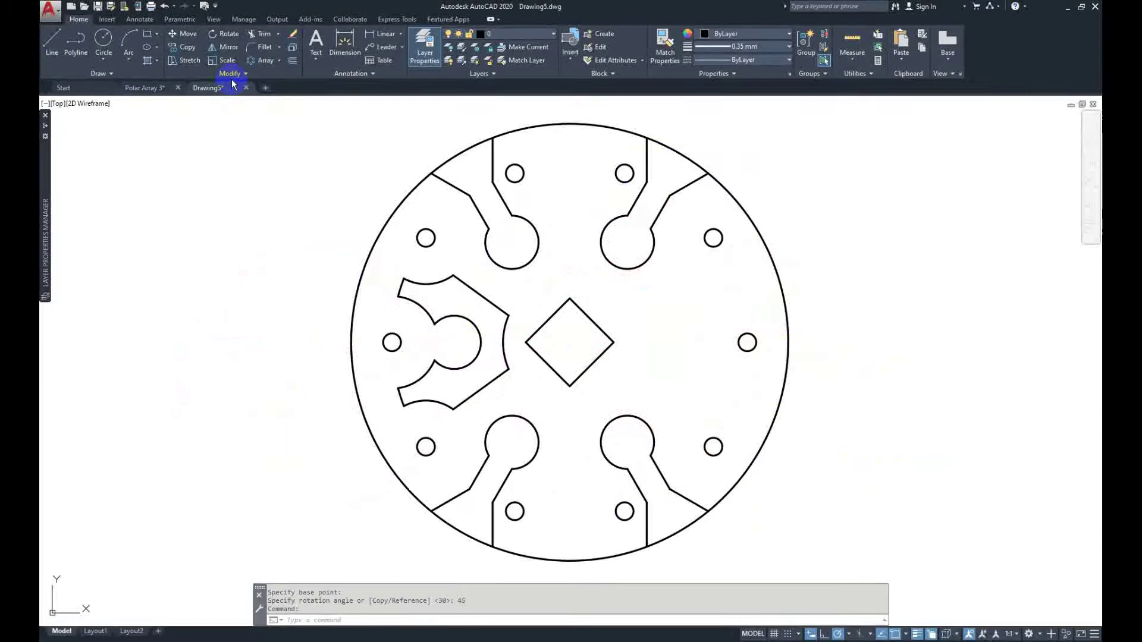
# Step: Mirror the notched left slot about a vertical line through the diamond centre, keeping the original
pyautogui.click(232, 48)
pyautogui.click(507, 380)
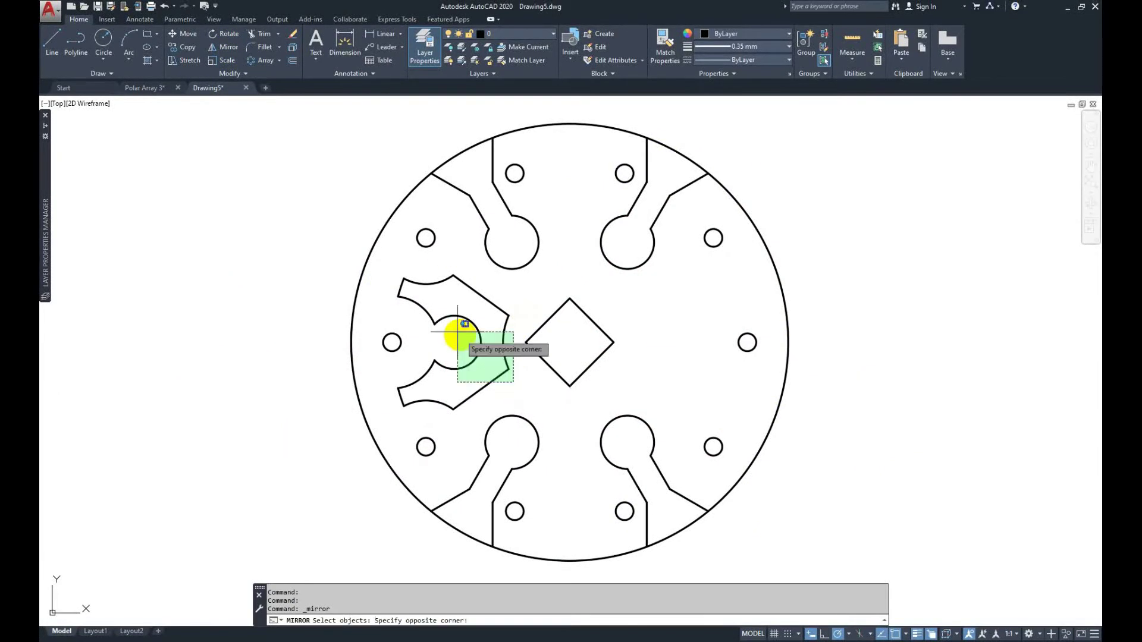
pyautogui.click(406, 276)
pyautogui.click(400, 287)
pyautogui.click(470, 416)
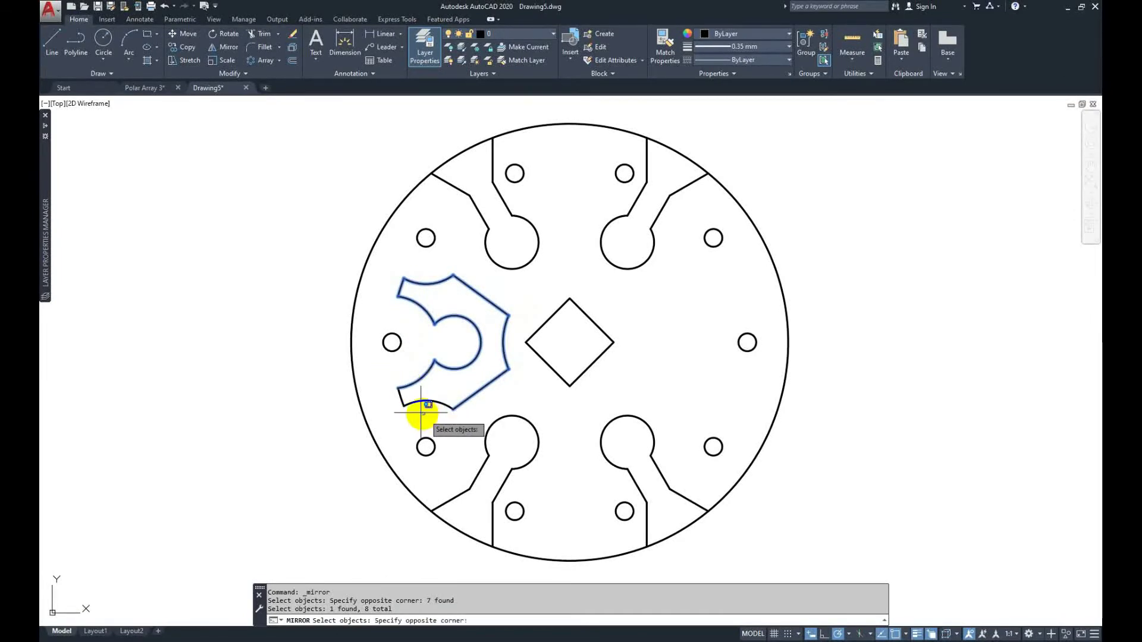
pyautogui.click(382, 387)
pyautogui.press('Return')
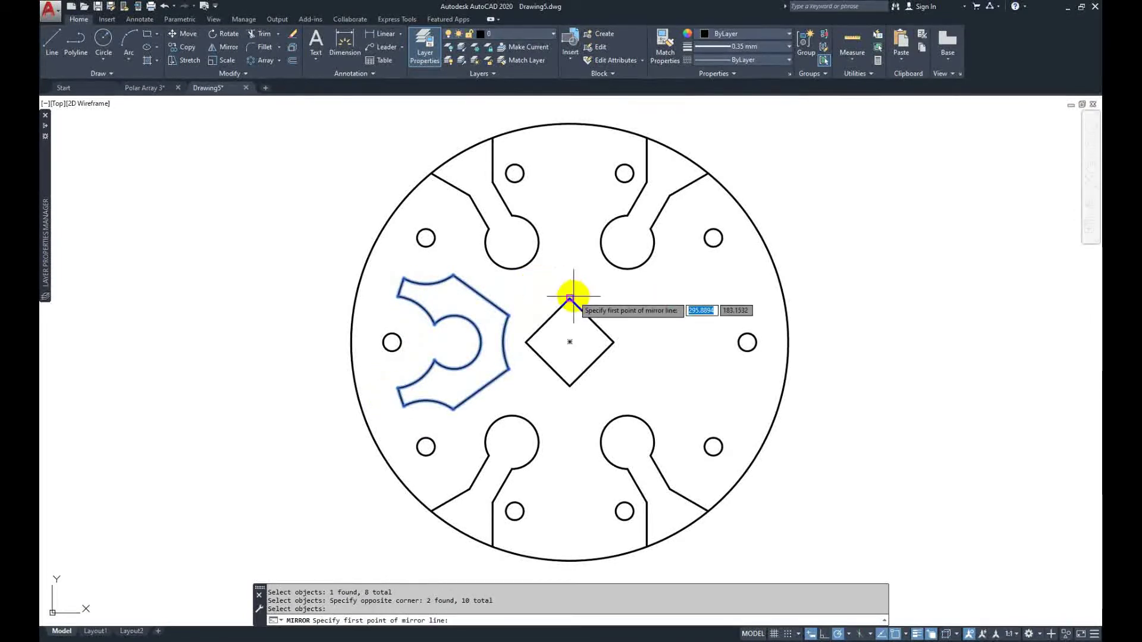
pyautogui.click(570, 342)
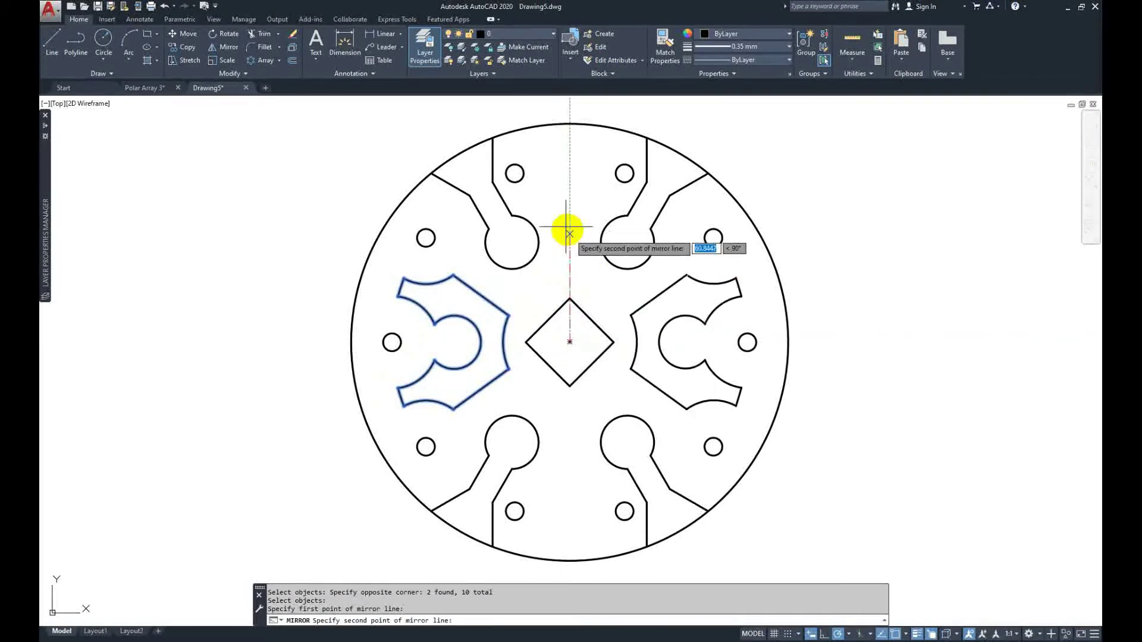
pyautogui.click(569, 177)
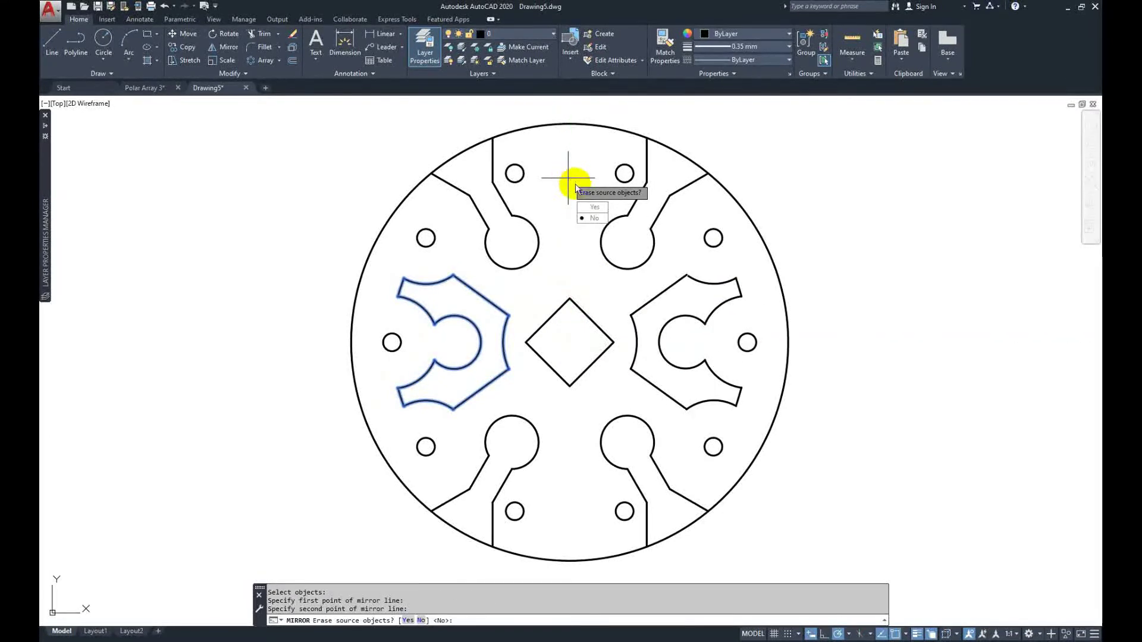
pyautogui.click(589, 219)
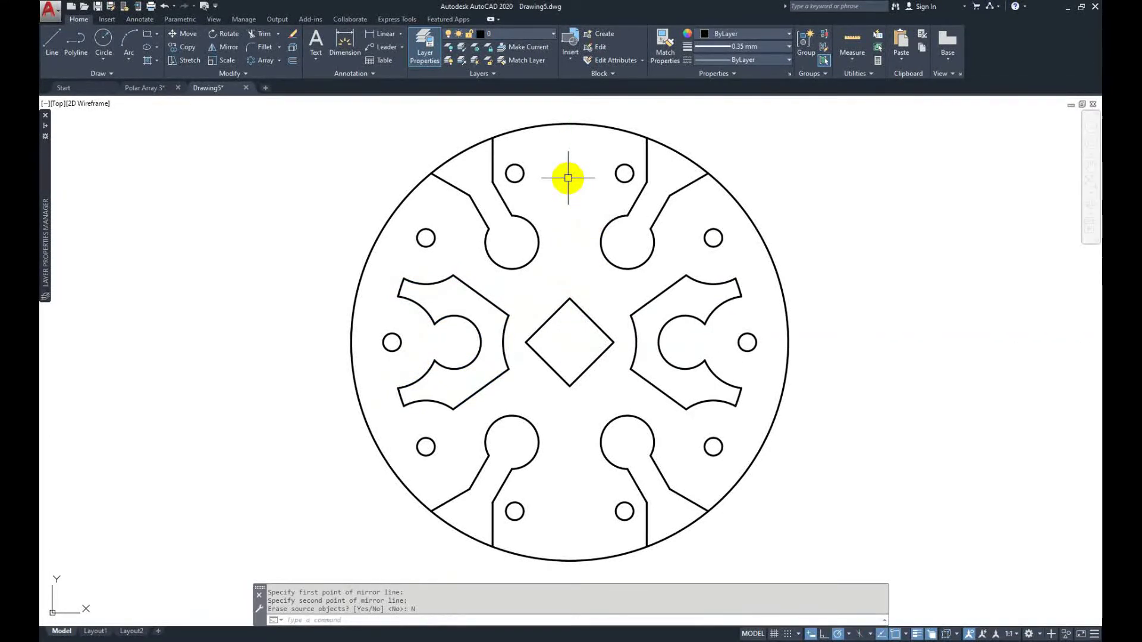
pyautogui.click(255, 34)
# Step: Trim away the lower-right, upper-left and upper-right outer circle arcs using every object as a cutting edge, then view the Polar Array 3 reference
pyautogui.click(278, 117)
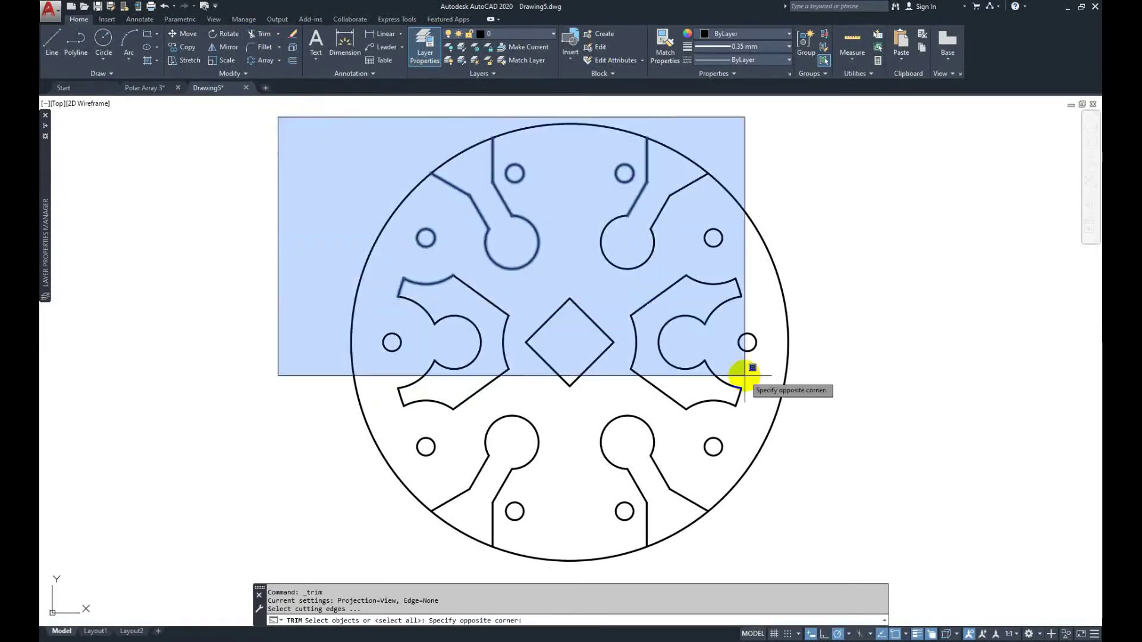
pyautogui.click(841, 565)
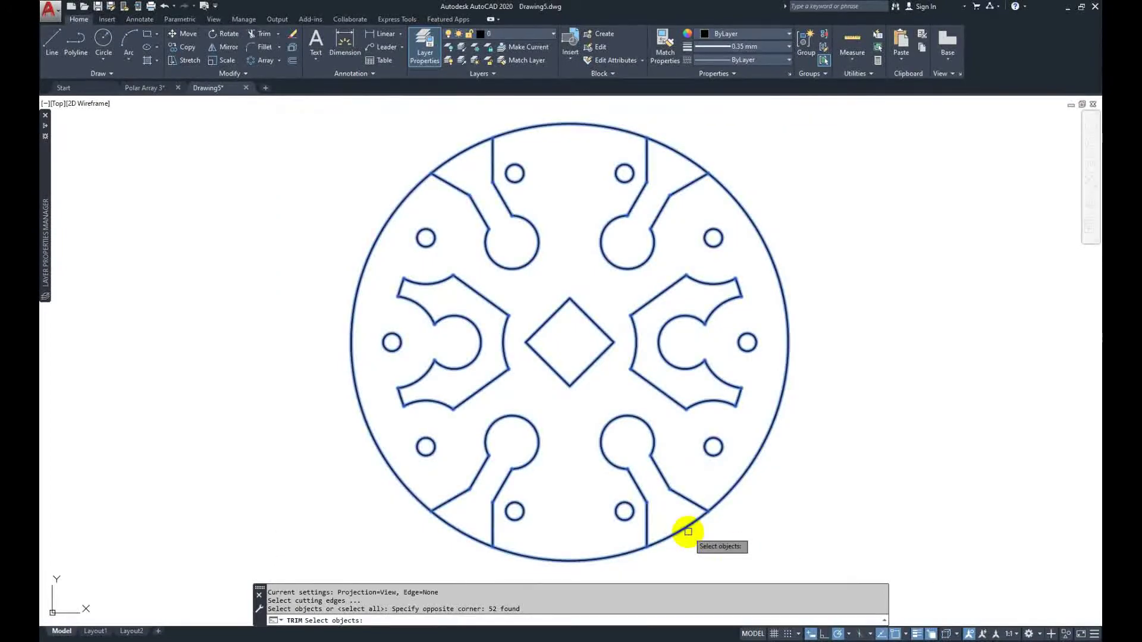
pyautogui.press('Return')
pyautogui.click(682, 523)
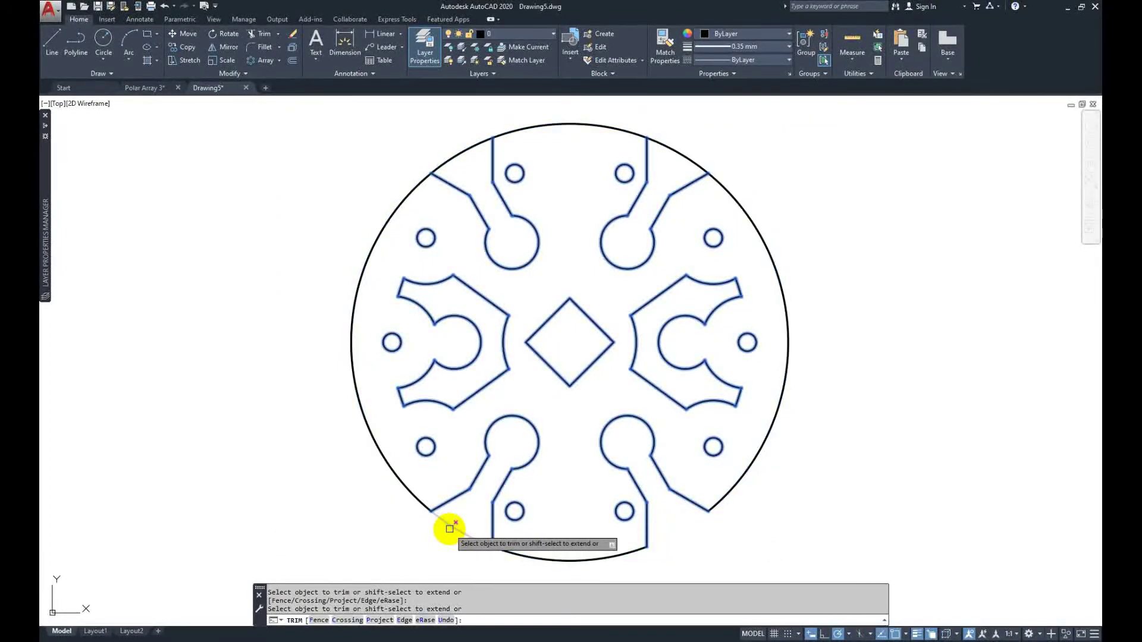
pyautogui.click(449, 158)
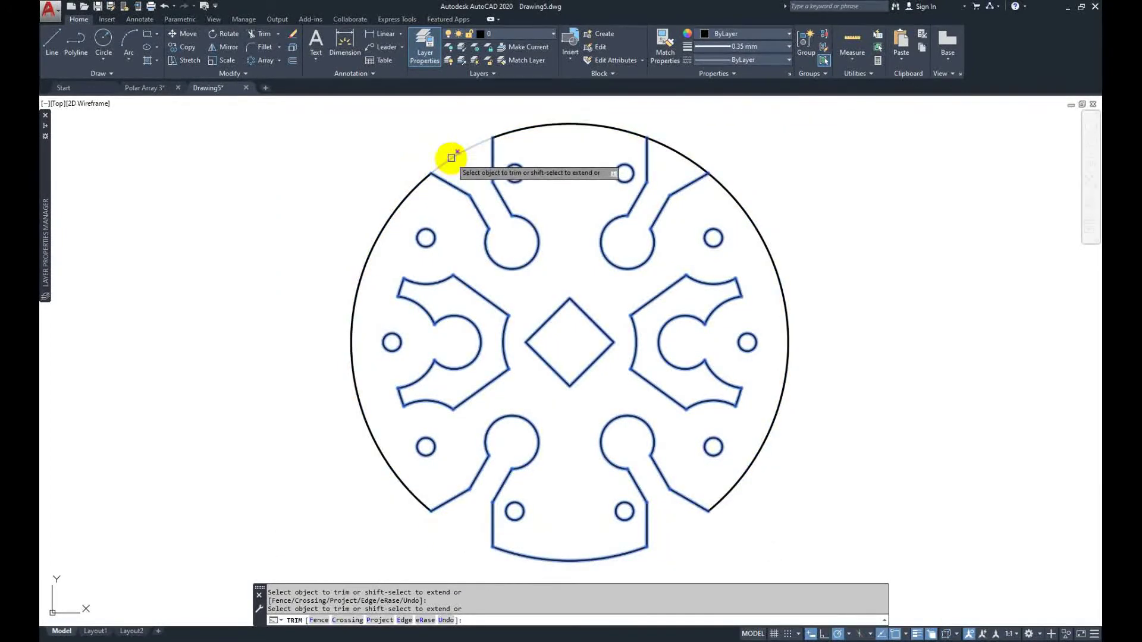
pyautogui.click(684, 153)
pyautogui.rightClick(821, 202)
pyautogui.click(844, 210)
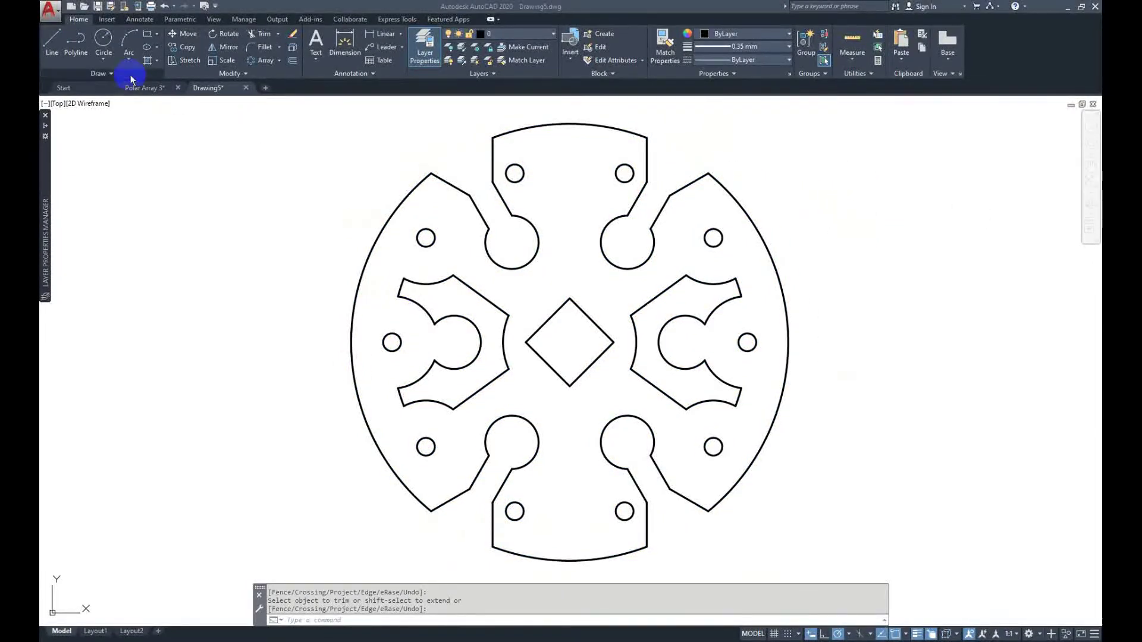
pyautogui.click(148, 87)
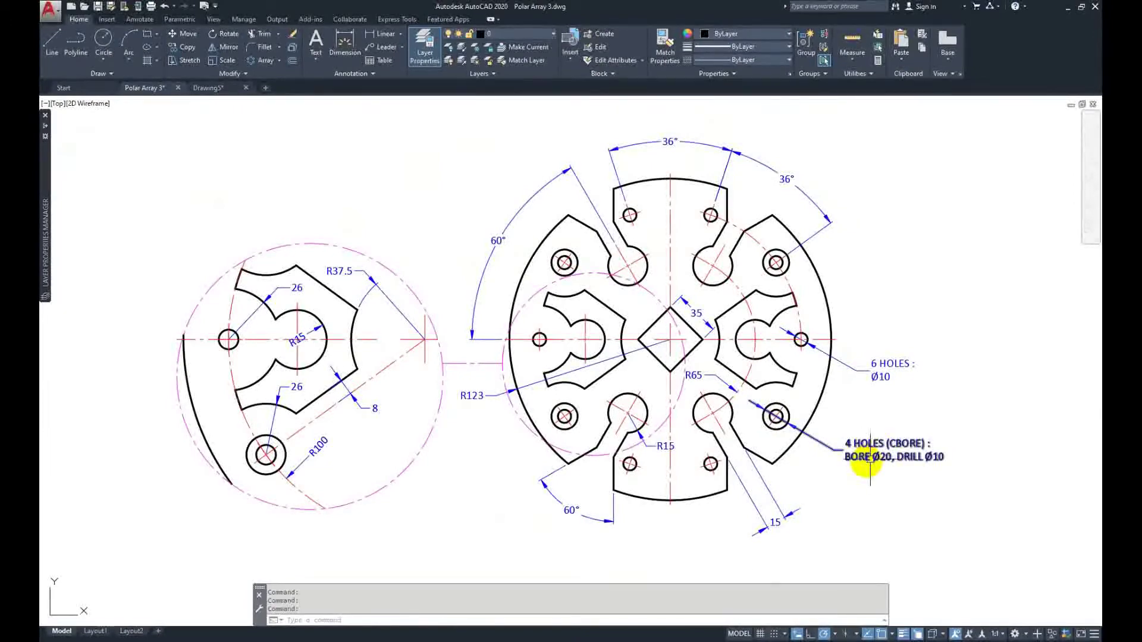
# Step: Back in Drawing5, draw a radius 10 circle centred on the upper-left small hole
pyautogui.hotkey('ctrl', 'Tab')
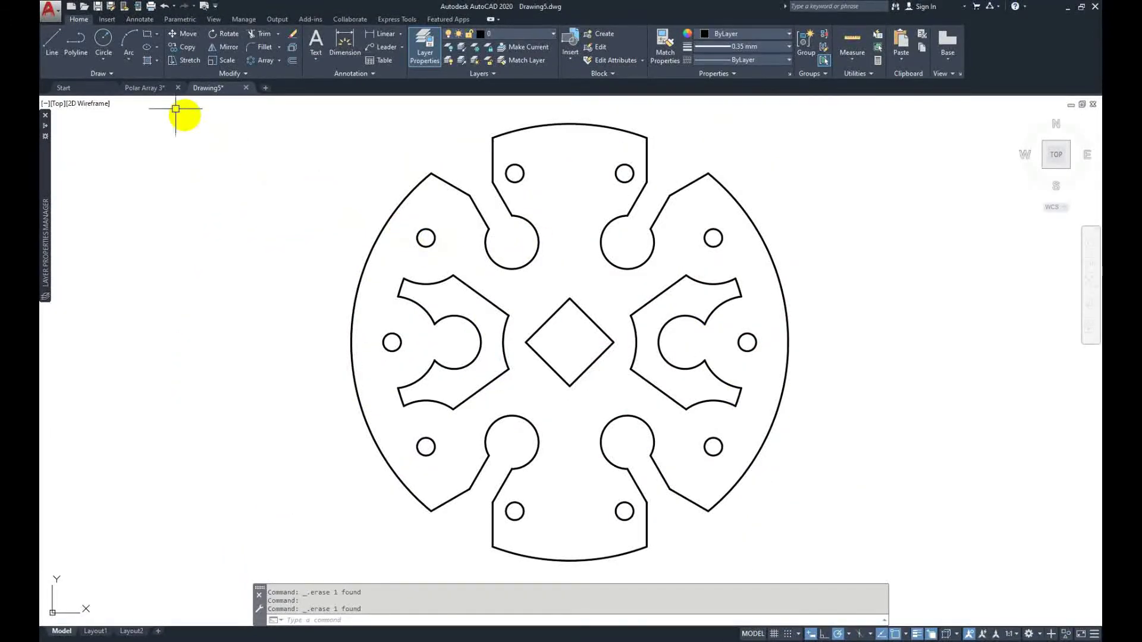
pyautogui.click(103, 39)
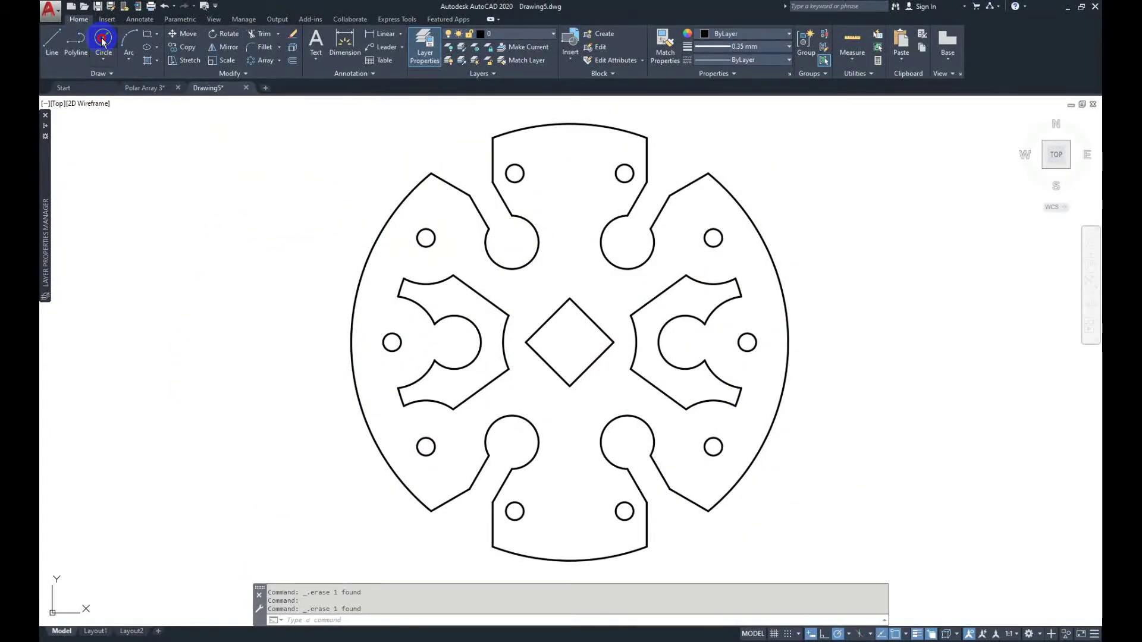
pyautogui.click(425, 237)
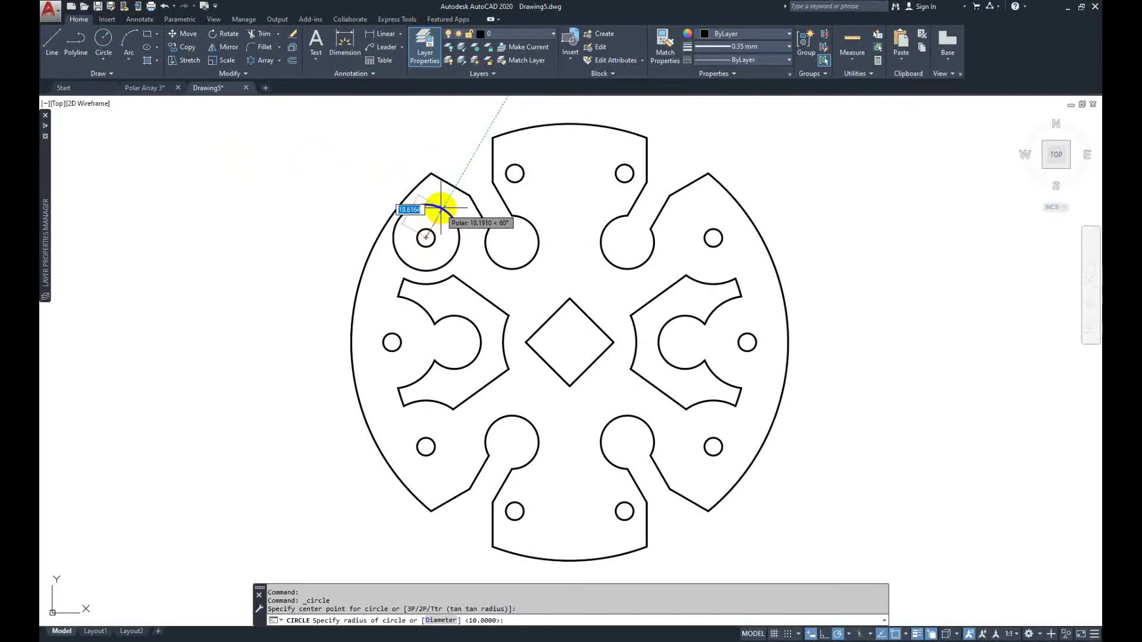
pyautogui.write('10')
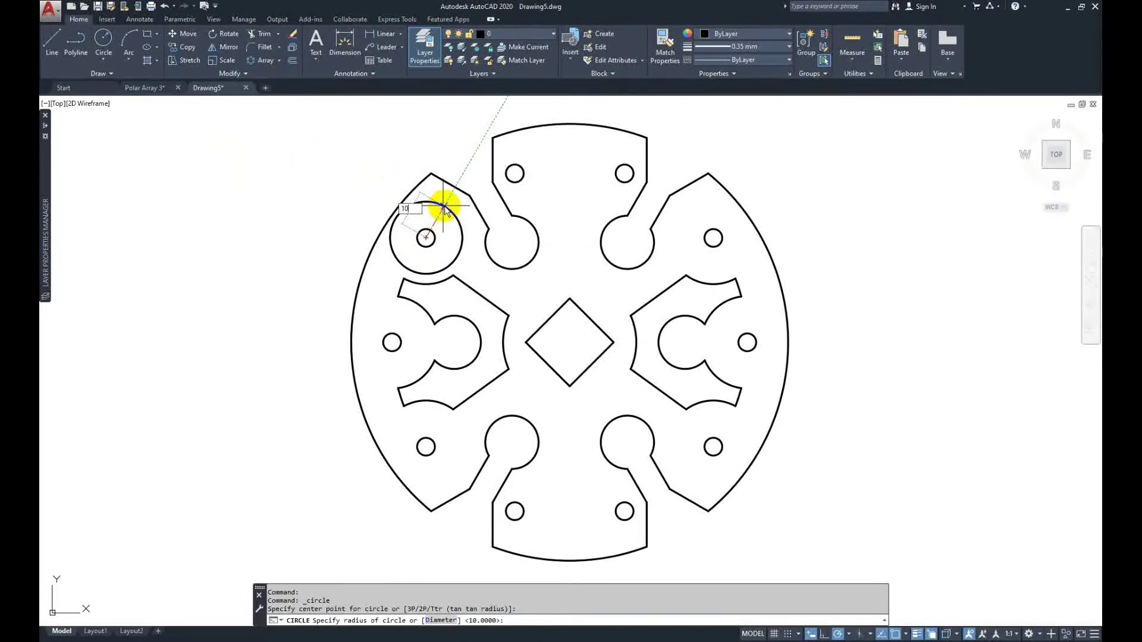
pyautogui.press('Return')
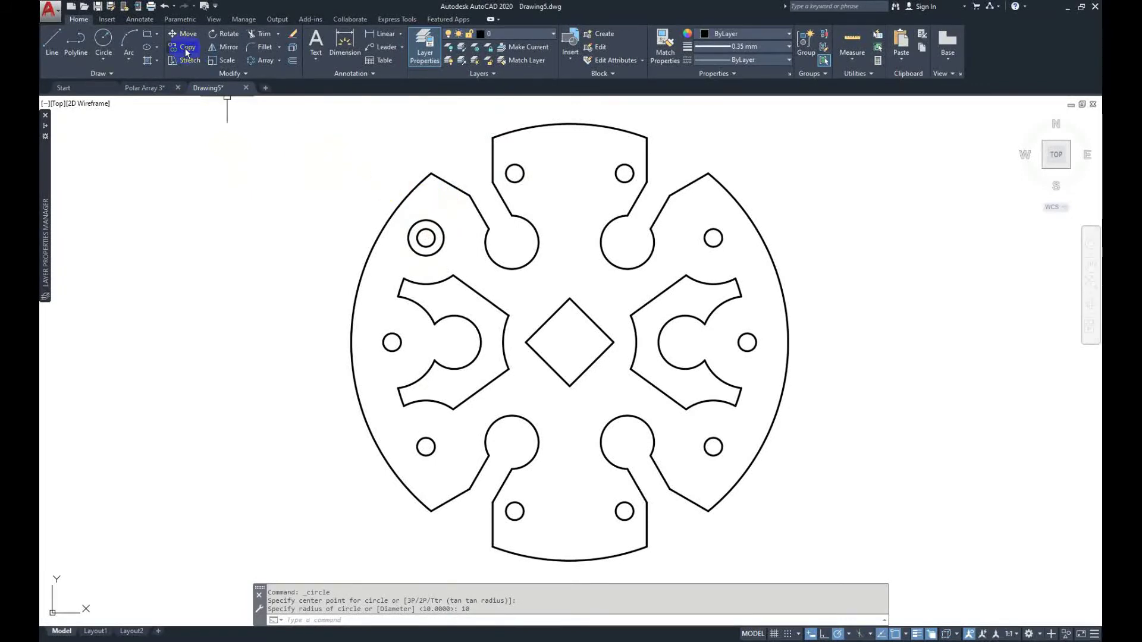
# Step: Copy the radius 10 circle onto the lower-left, lower-right and upper-right small holes
pyautogui.click(185, 50)
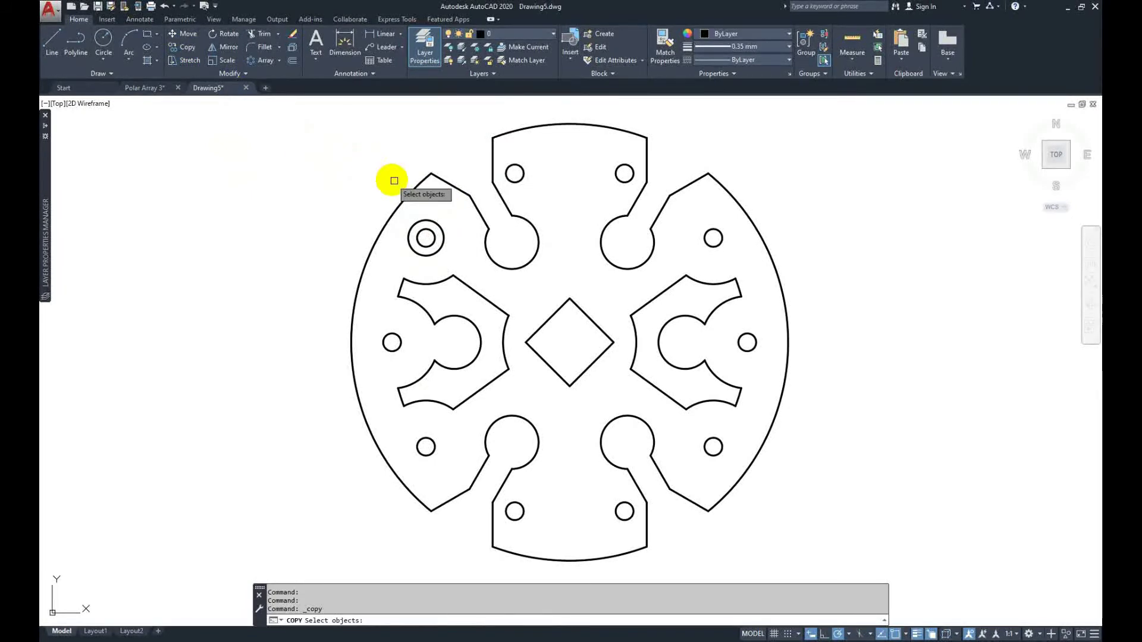
pyautogui.click(426, 221)
pyautogui.press('Return')
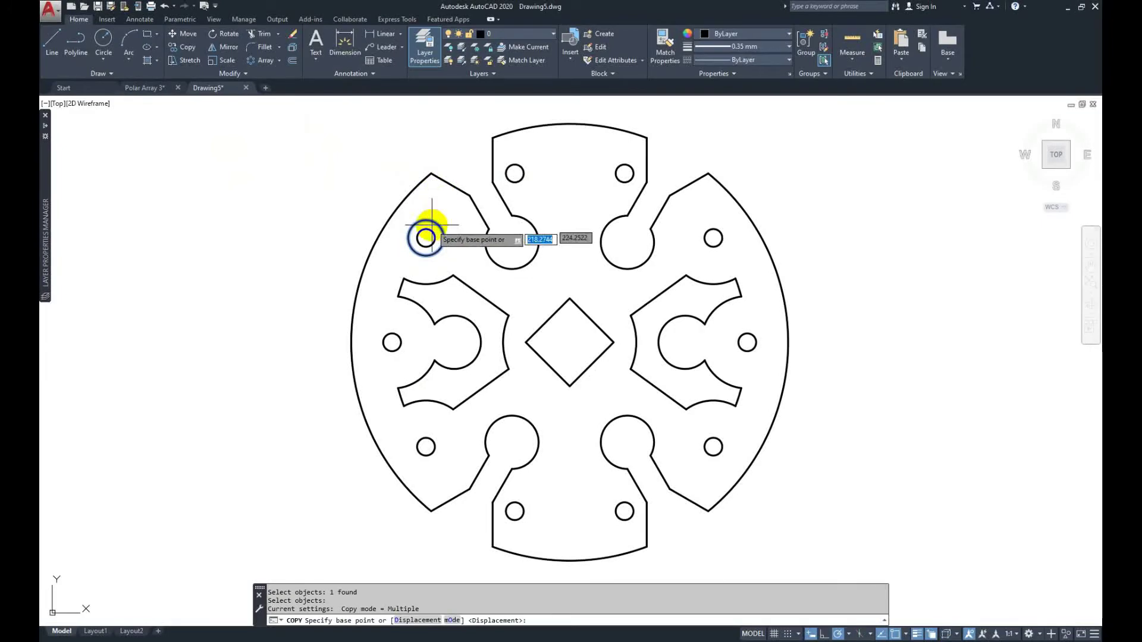
pyautogui.click(426, 238)
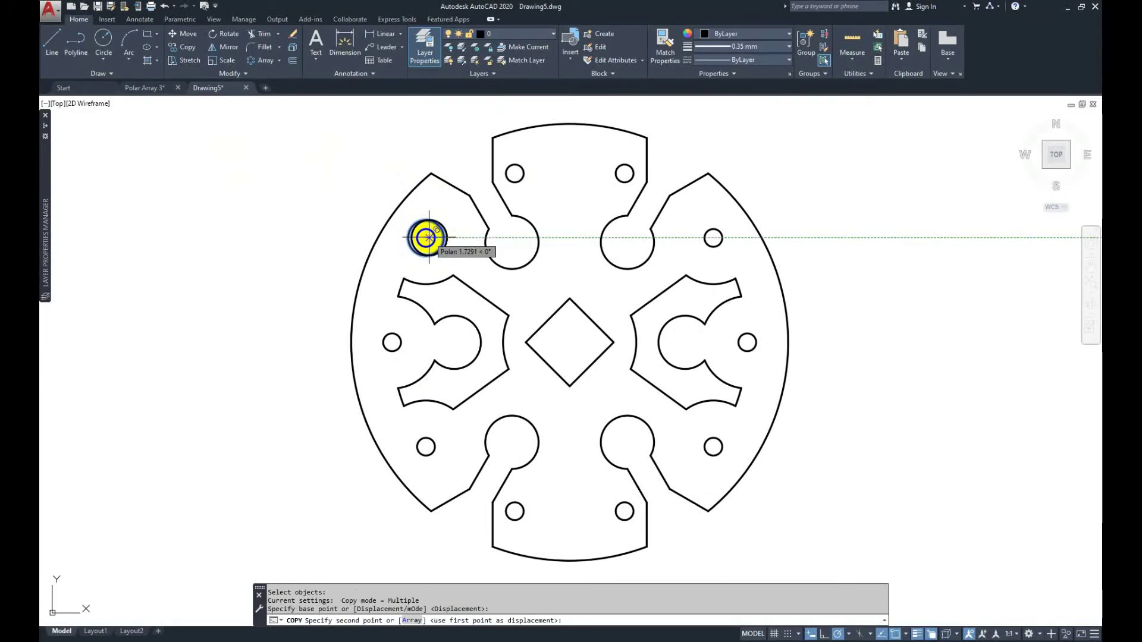
pyautogui.click(426, 446)
pyautogui.click(713, 447)
pyautogui.click(713, 238)
pyautogui.rightClick(812, 226)
pyautogui.click(820, 235)
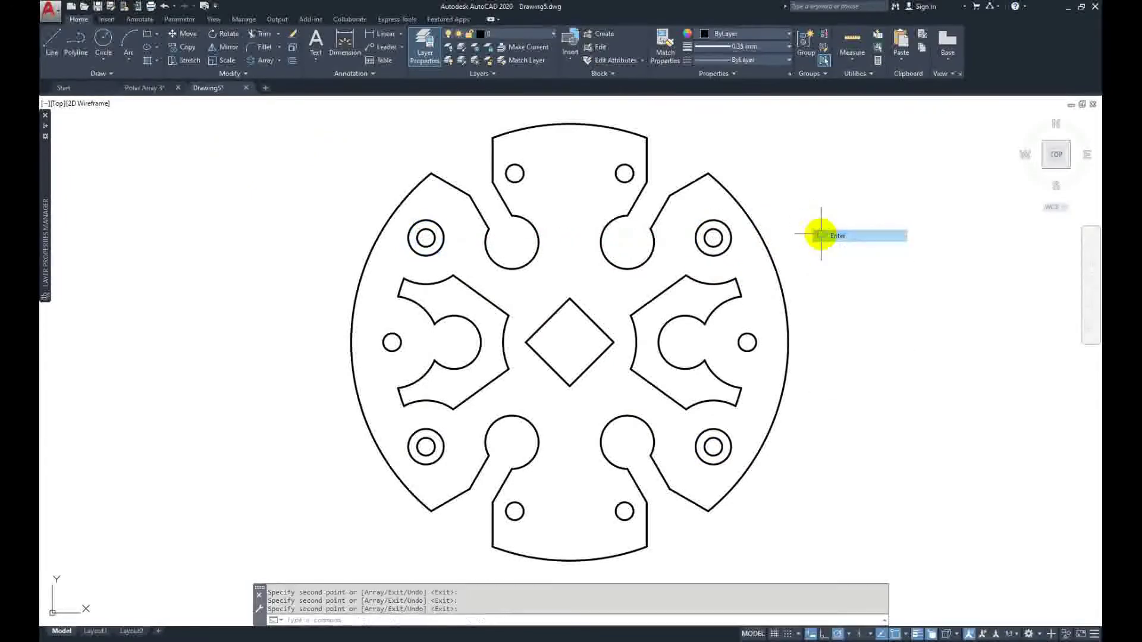